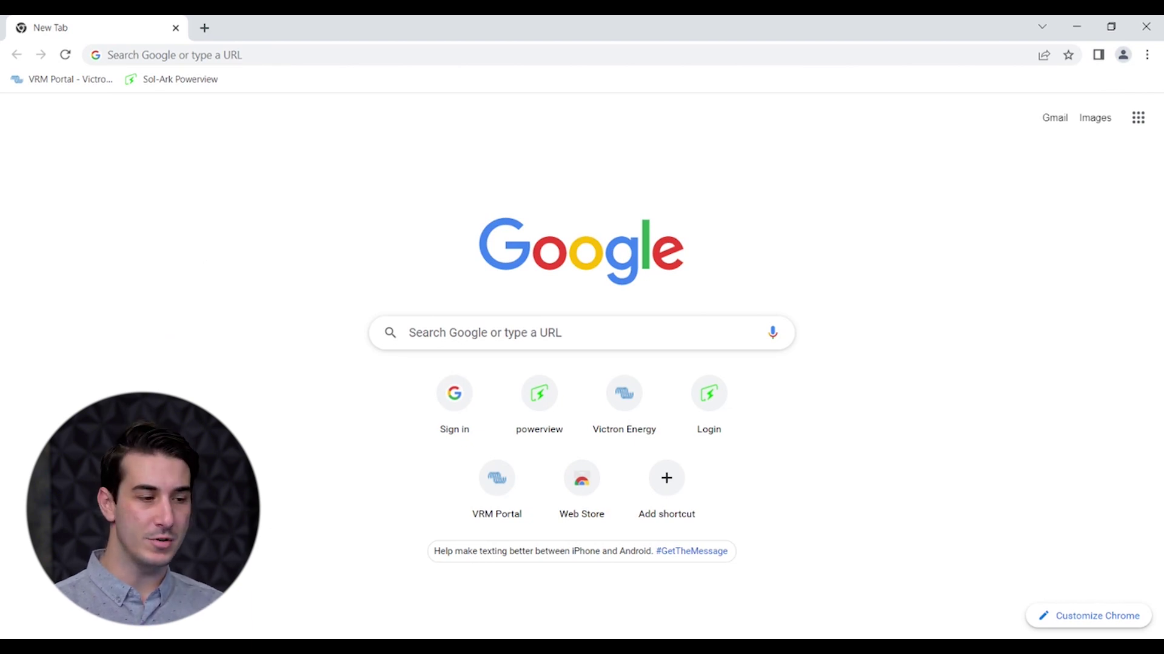
pyautogui.click(116, 55)
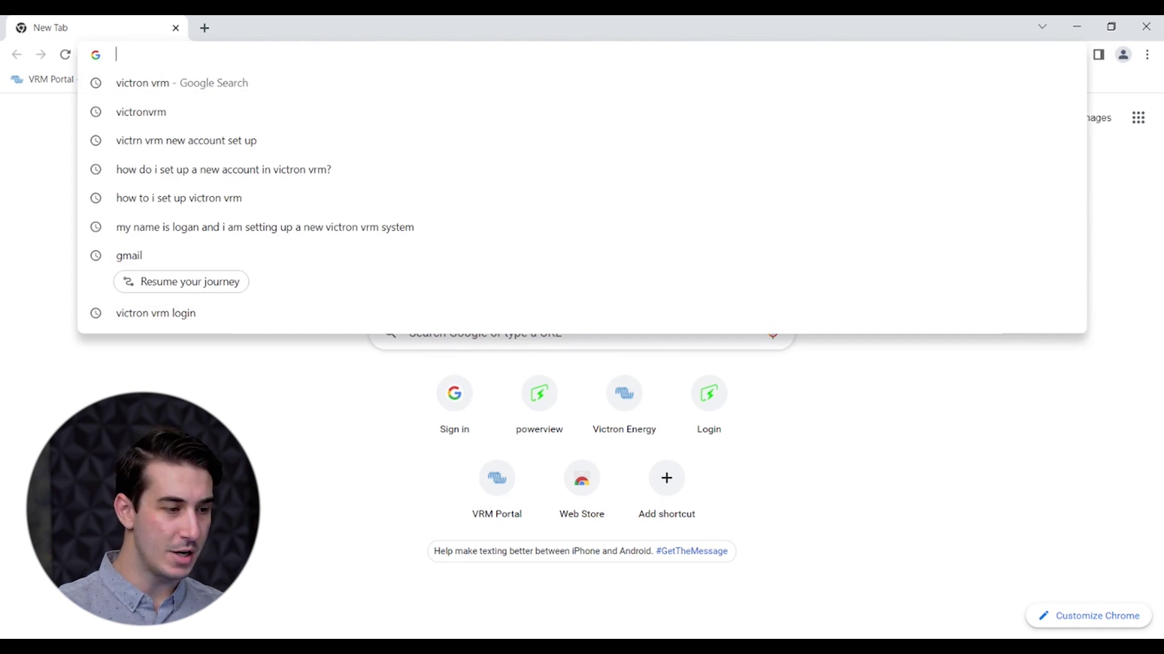
pyautogui.write('www')
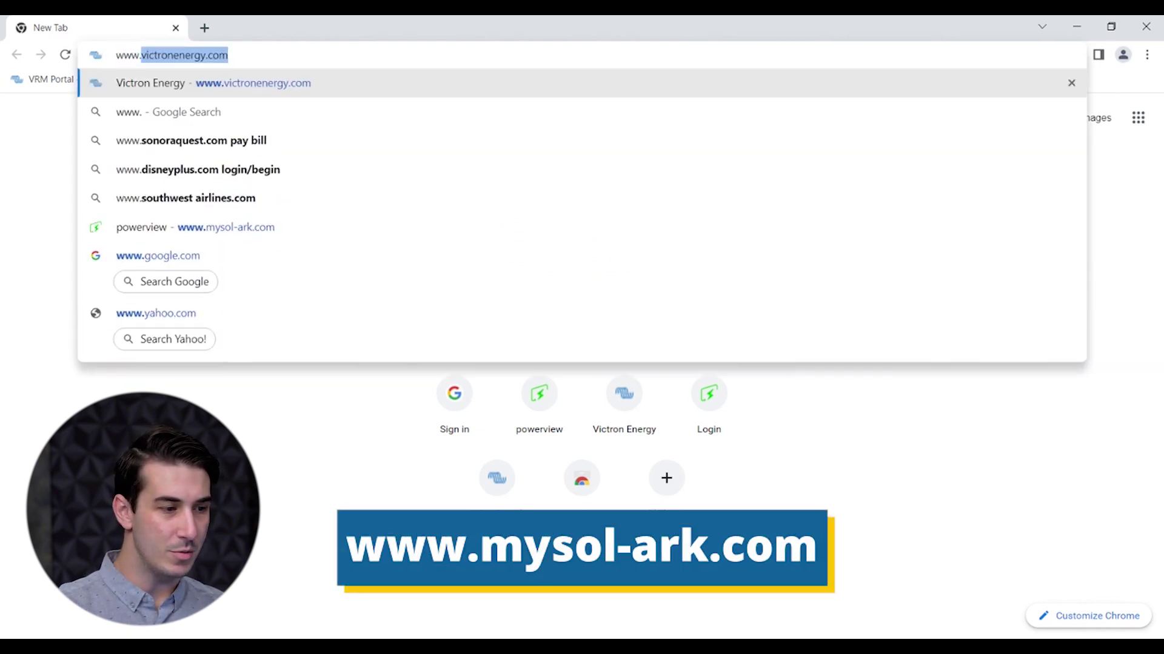
pyautogui.write('.my')
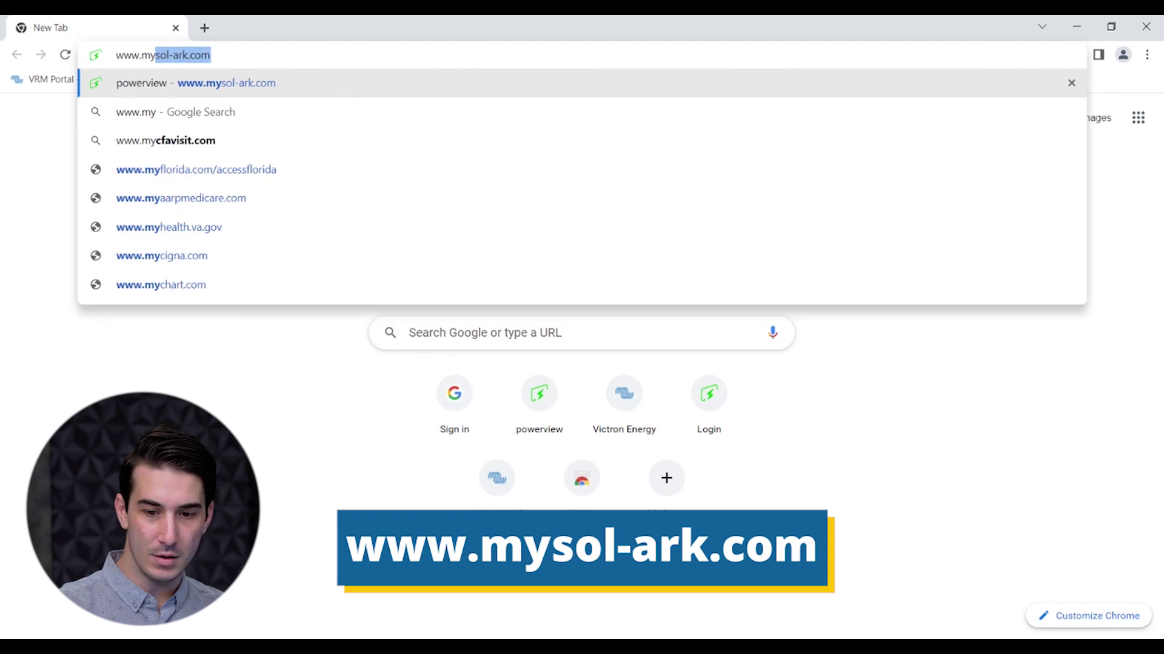
pyautogui.write('sol-ark')
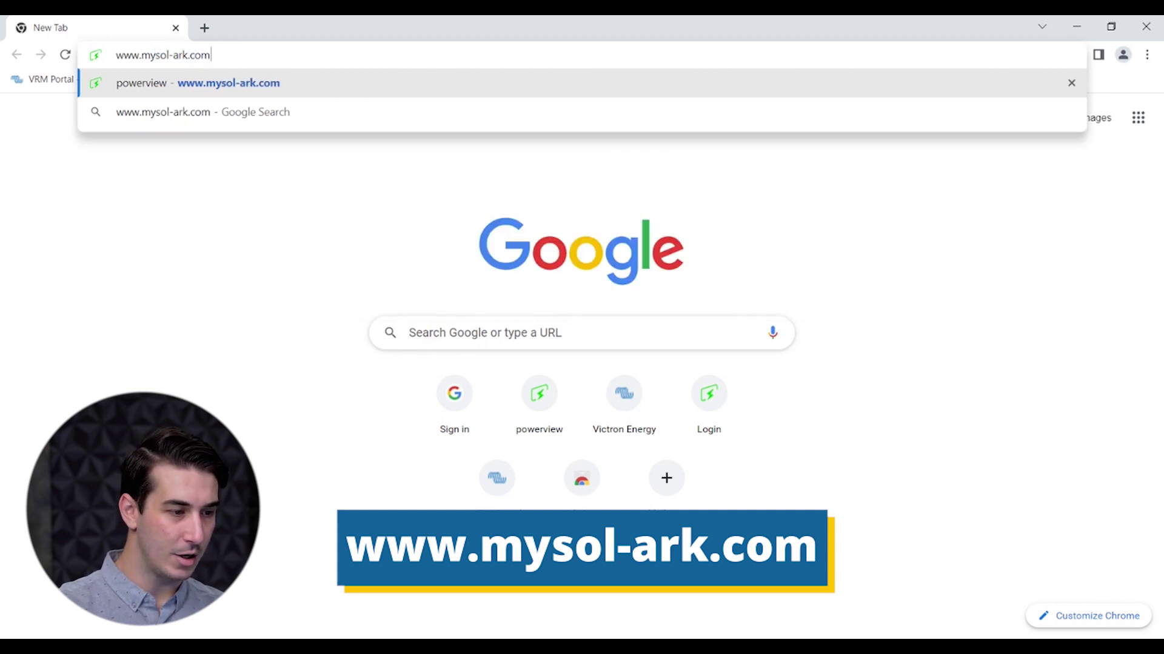
pyautogui.write('.com')
pyautogui.press('Return')
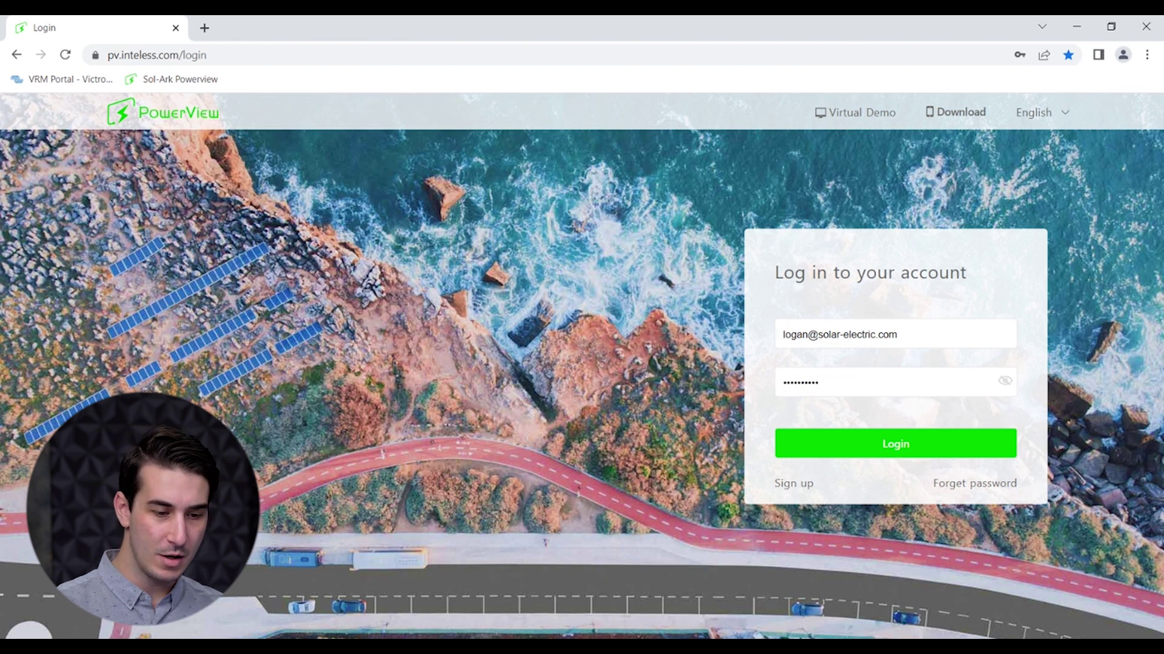
# Step: Log in with the saved credentials, dismiss the new-version notice, and scroll the Plant List
pyautogui.click(847, 362)
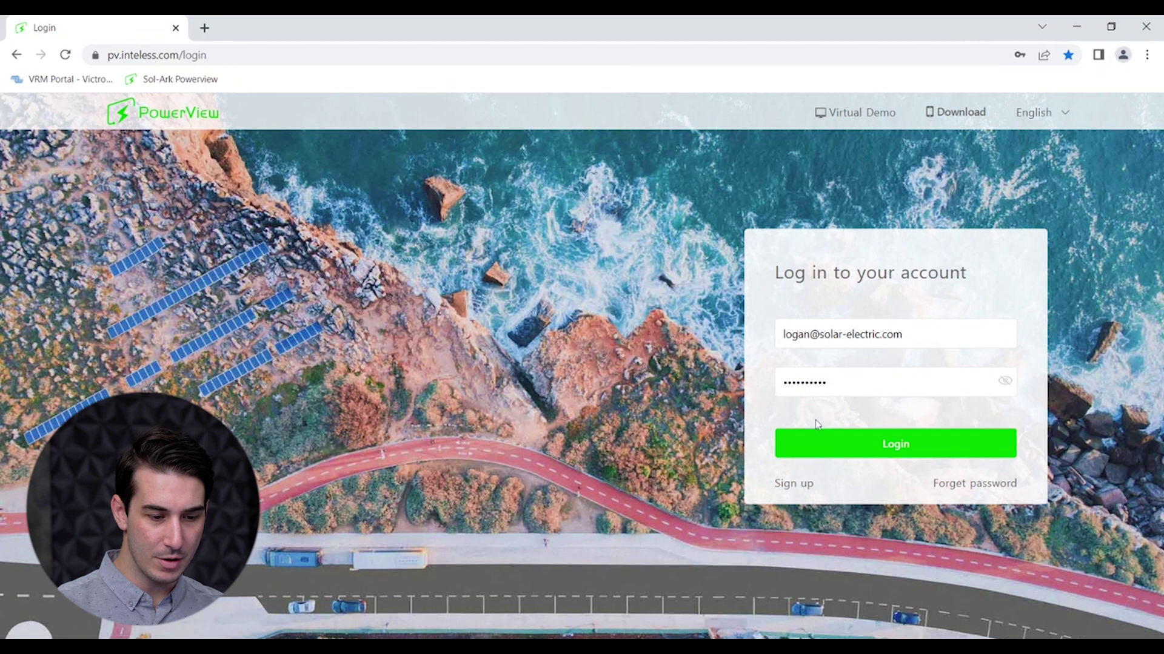
pyautogui.click(823, 459)
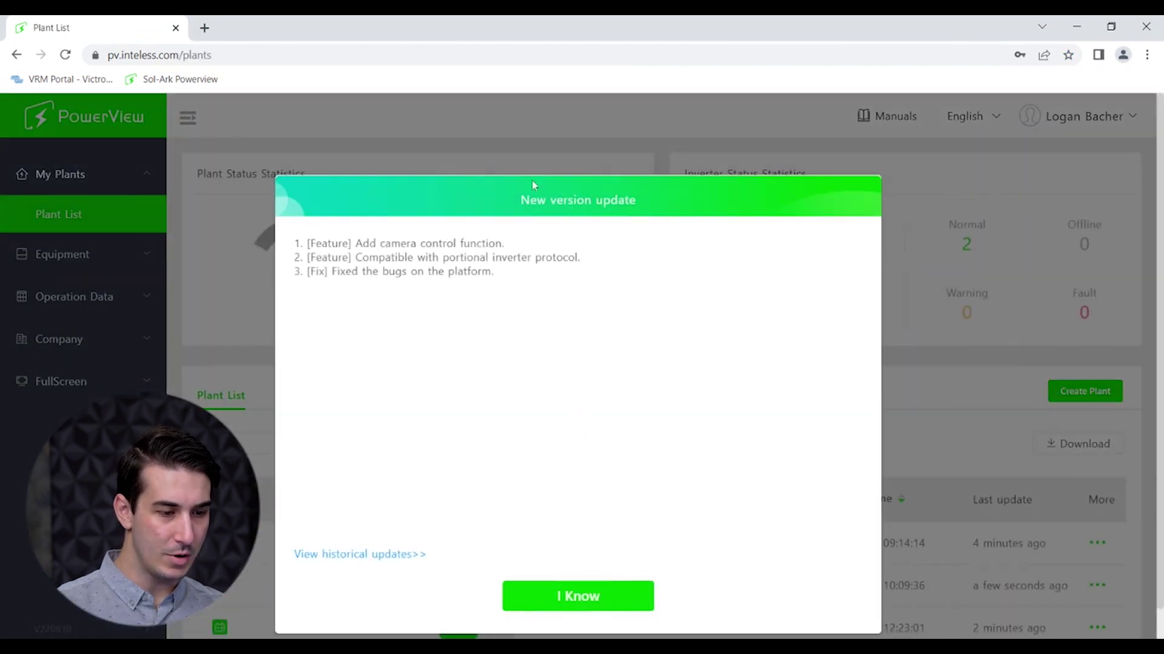
pyautogui.click(573, 591)
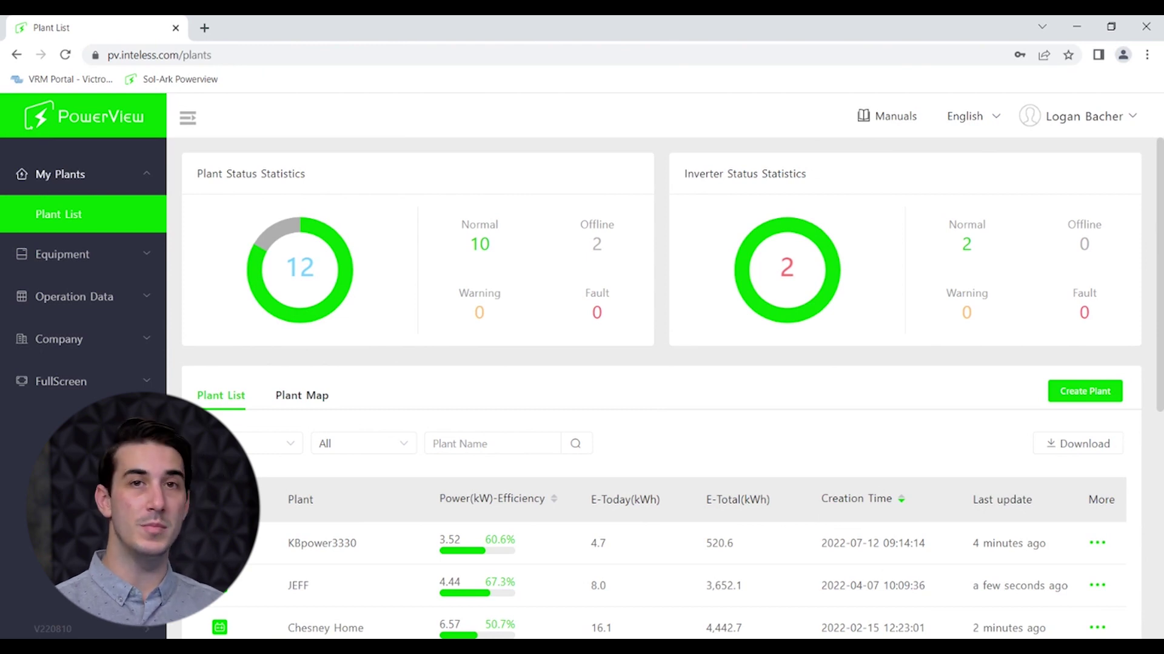
pyautogui.scroll(-7, 363, 443)
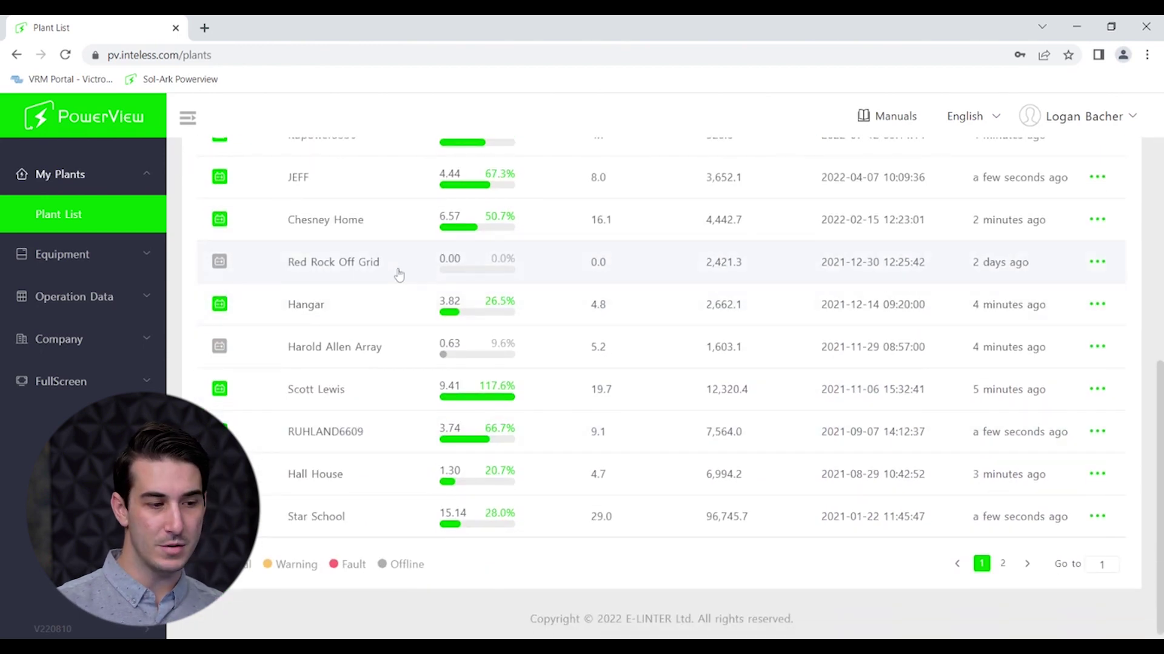
pyautogui.scroll(7, 392, 255)
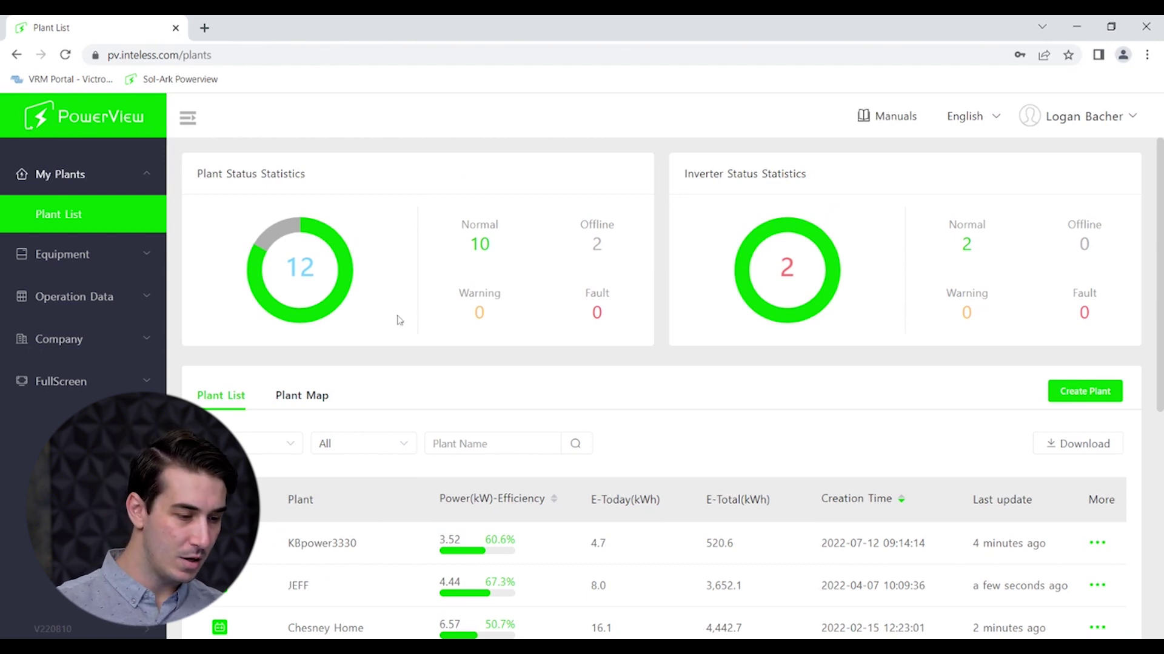
pyautogui.scroll(-7, 399, 320)
# Step: Open Hall House and review its status and power flow: 4.70 kWh generated, 6.6 kWh consumed
pyautogui.click(311, 476)
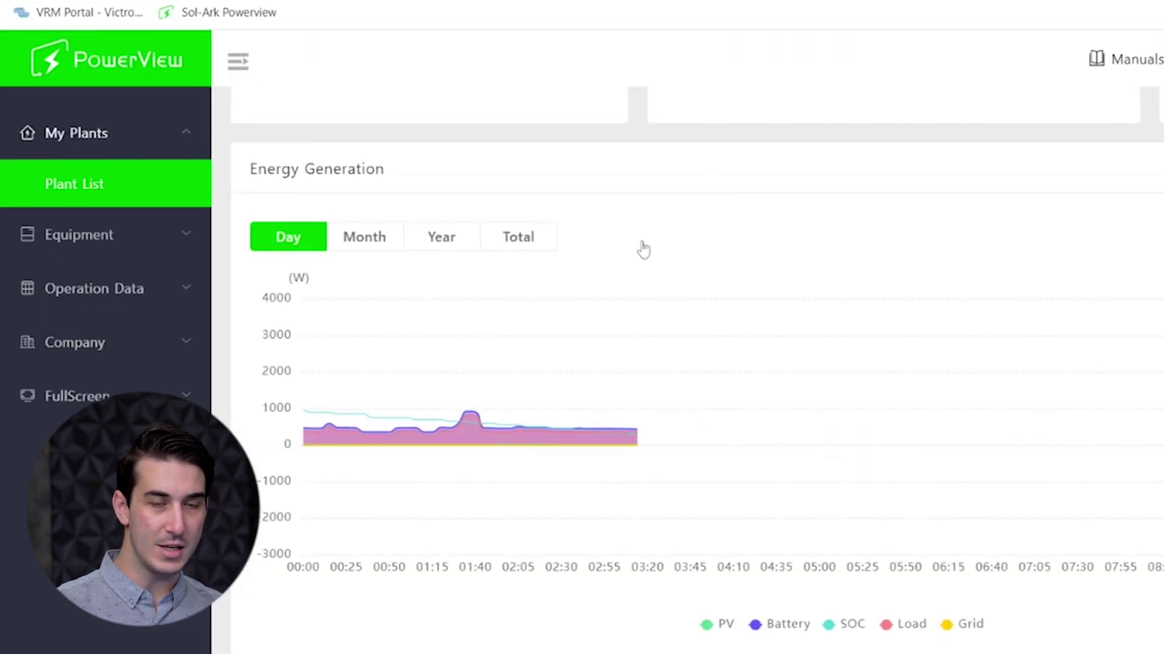
pyautogui.scroll(4, 643, 249)
pyautogui.scroll(15, 643, 249)
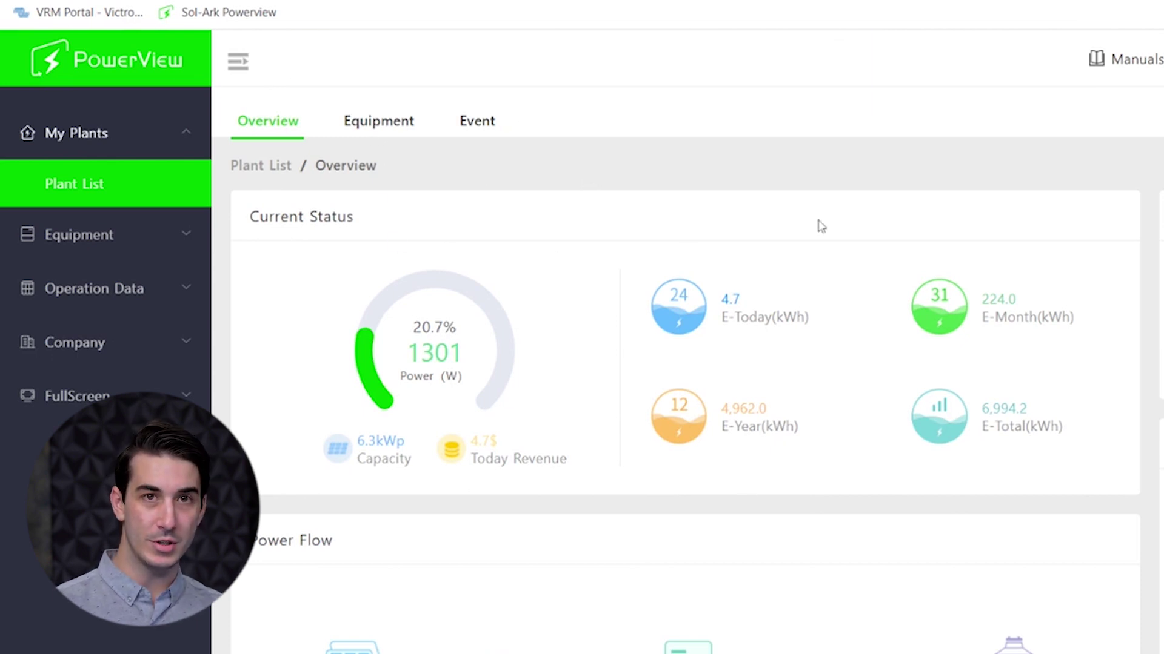
pyautogui.scroll(-1, 467, 234)
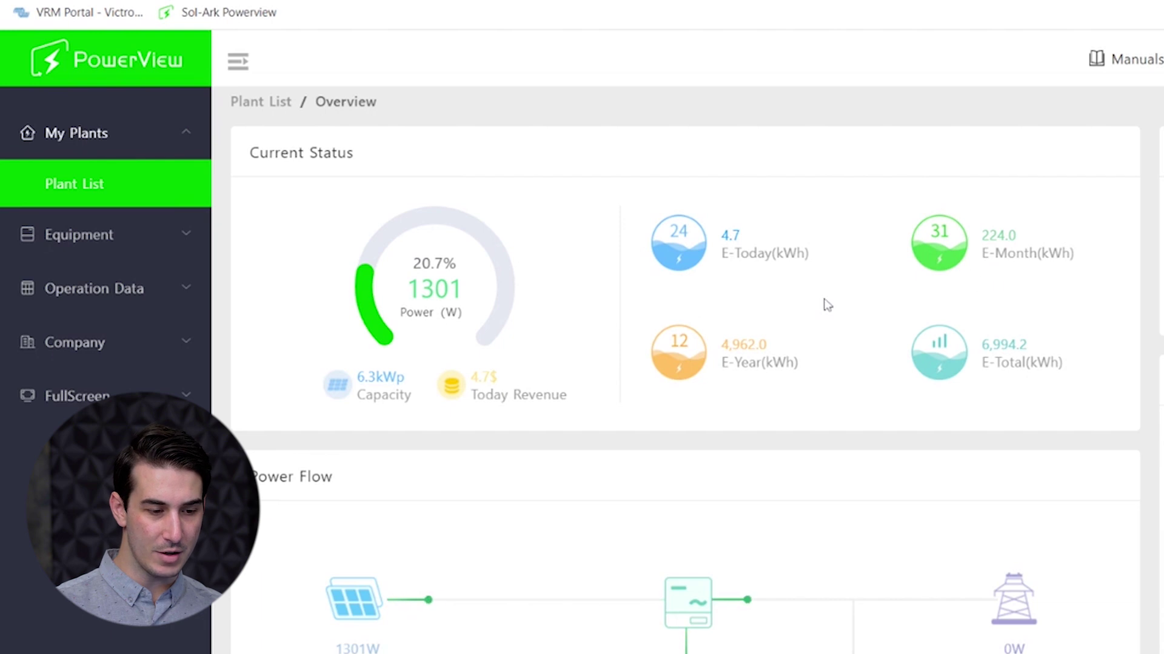
pyautogui.scroll(-1, 820, 325)
pyautogui.scroll(-3, 821, 325)
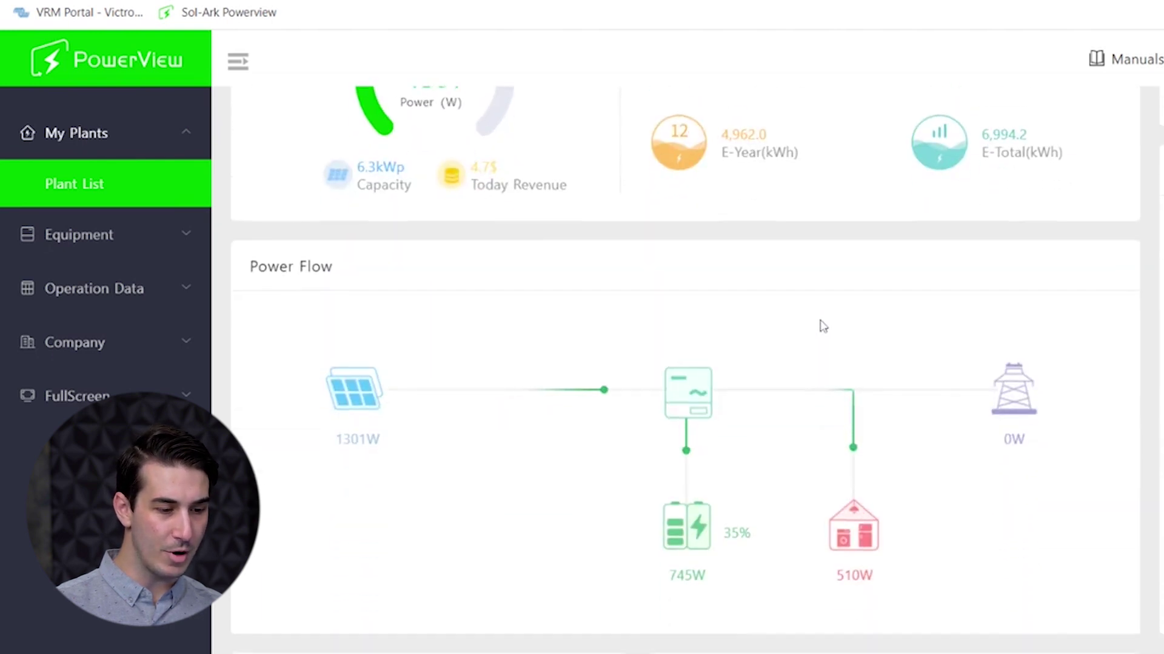
pyautogui.scroll(1, 612, 291)
pyautogui.scroll(-1, 613, 291)
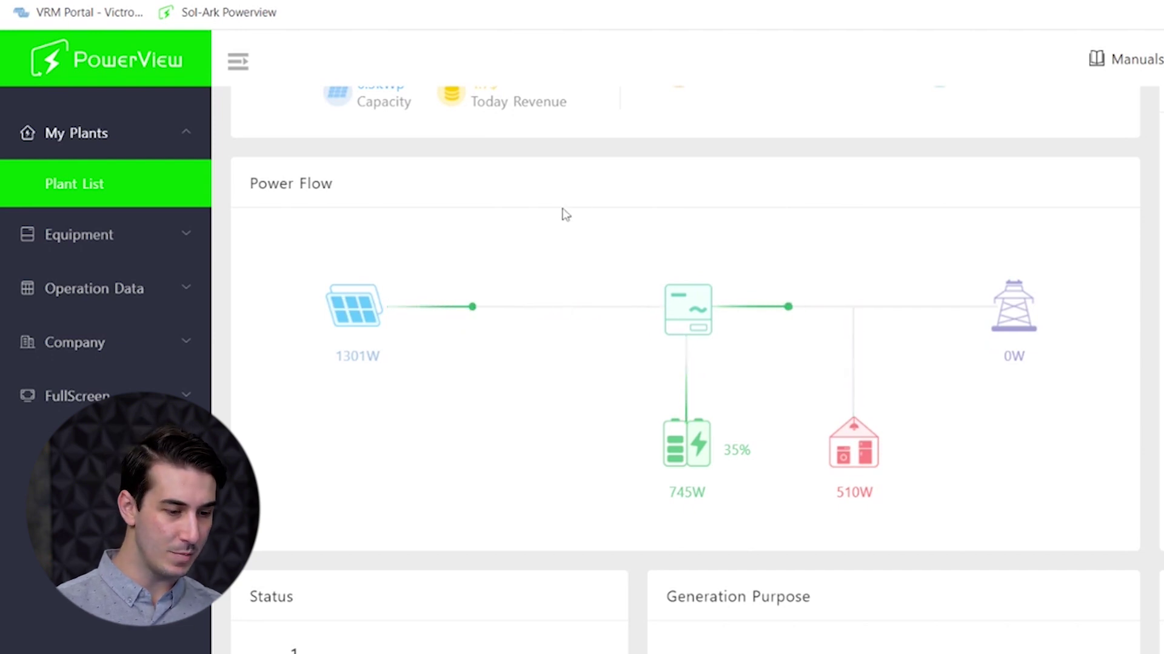
pyautogui.scroll(-1, 562, 214)
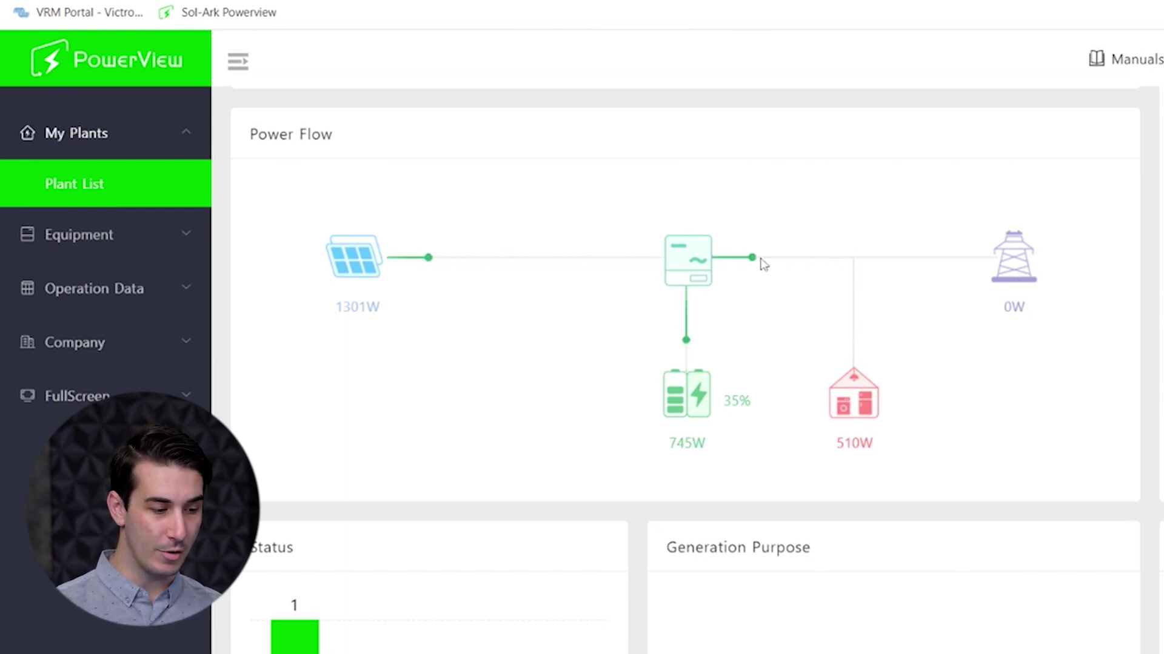
pyautogui.scroll(-6, 621, 314)
pyautogui.scroll(-2, 621, 314)
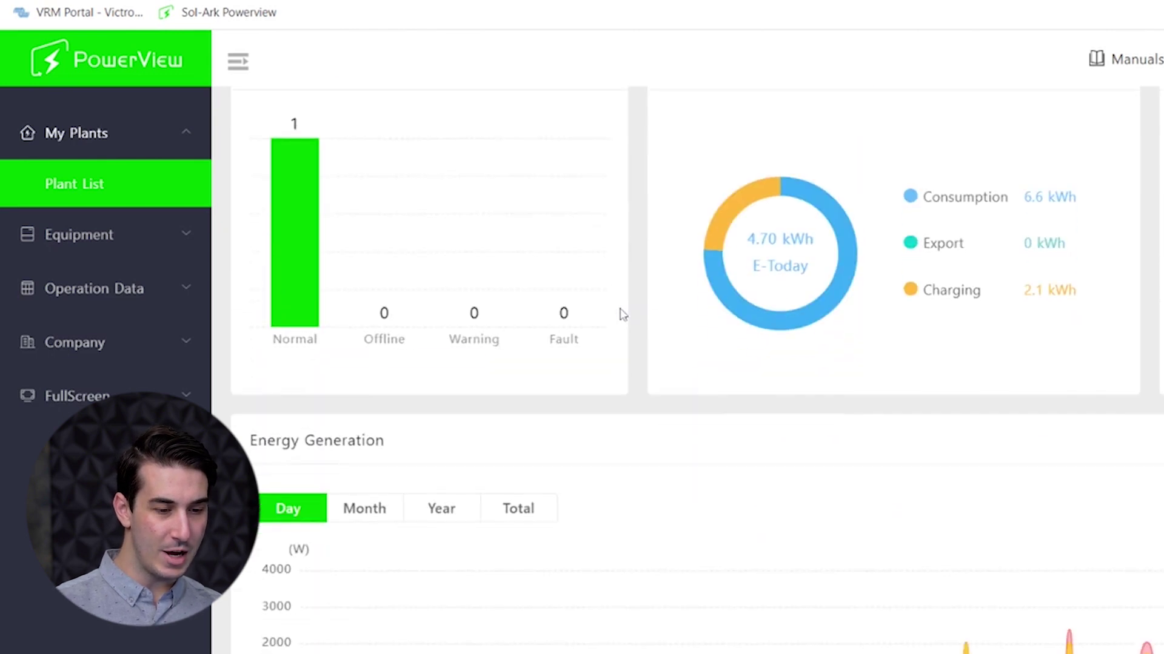
pyautogui.scroll(1, 620, 314)
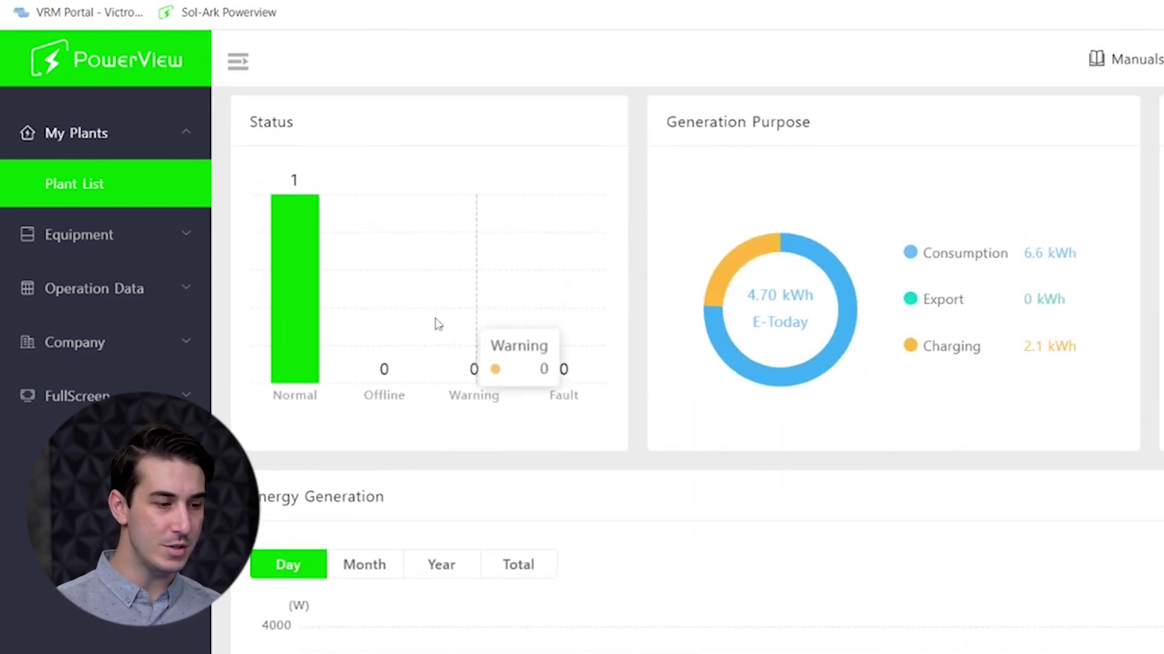
pyautogui.moveTo(296, 289)
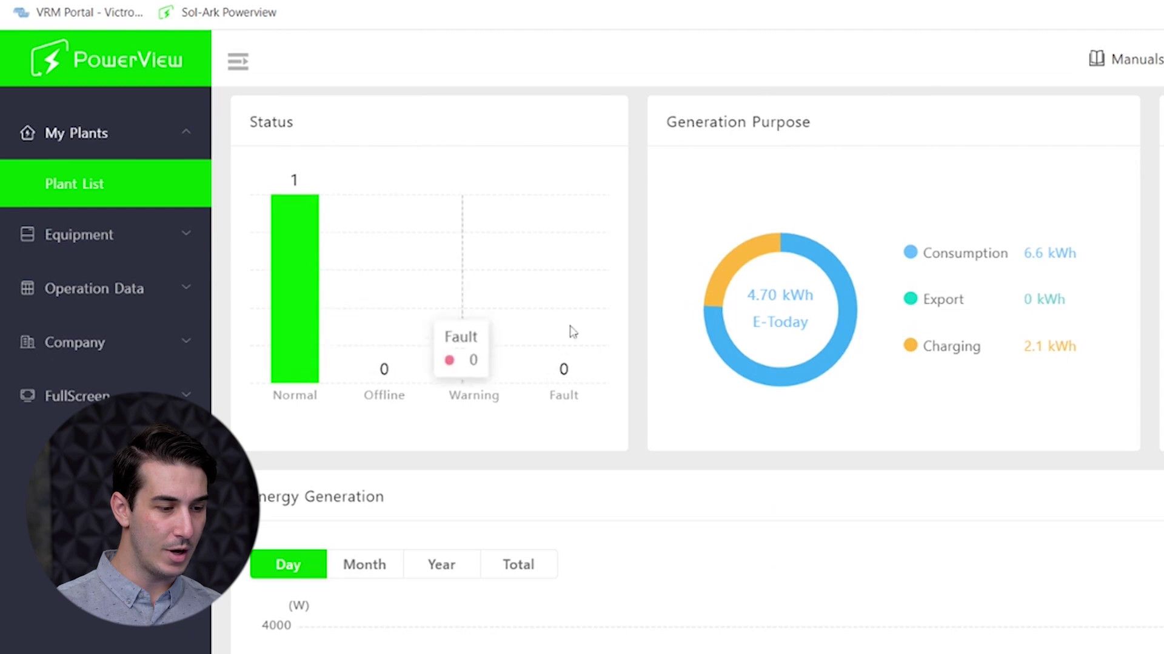
pyautogui.moveTo(552, 293)
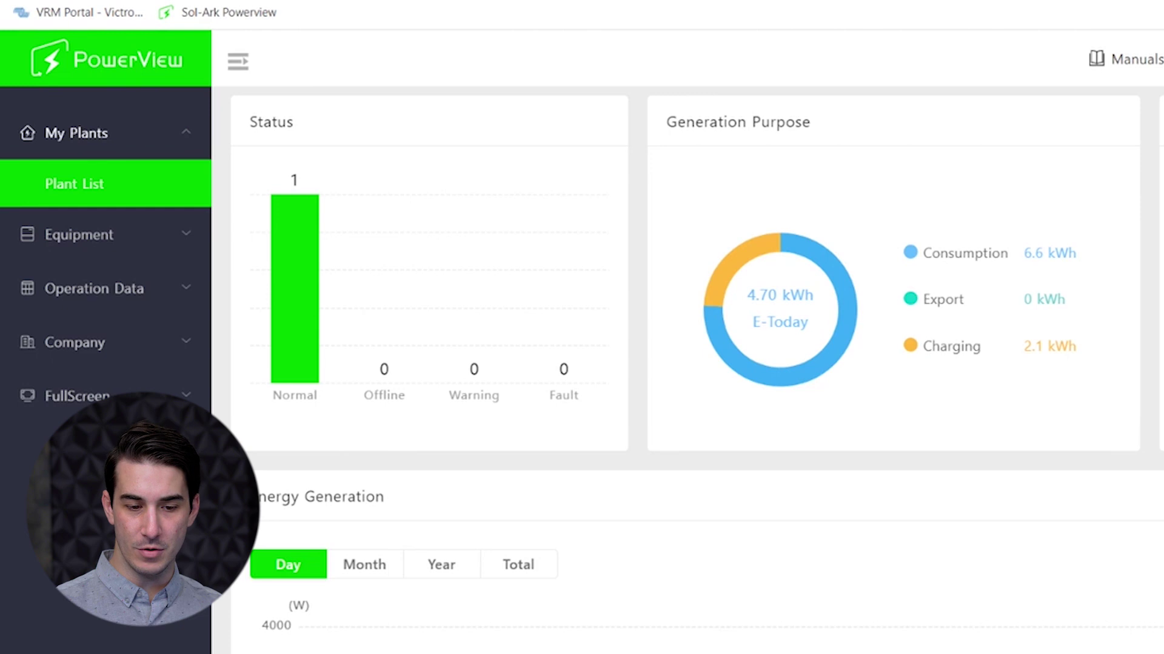
pyautogui.scroll(-4, 674, 602)
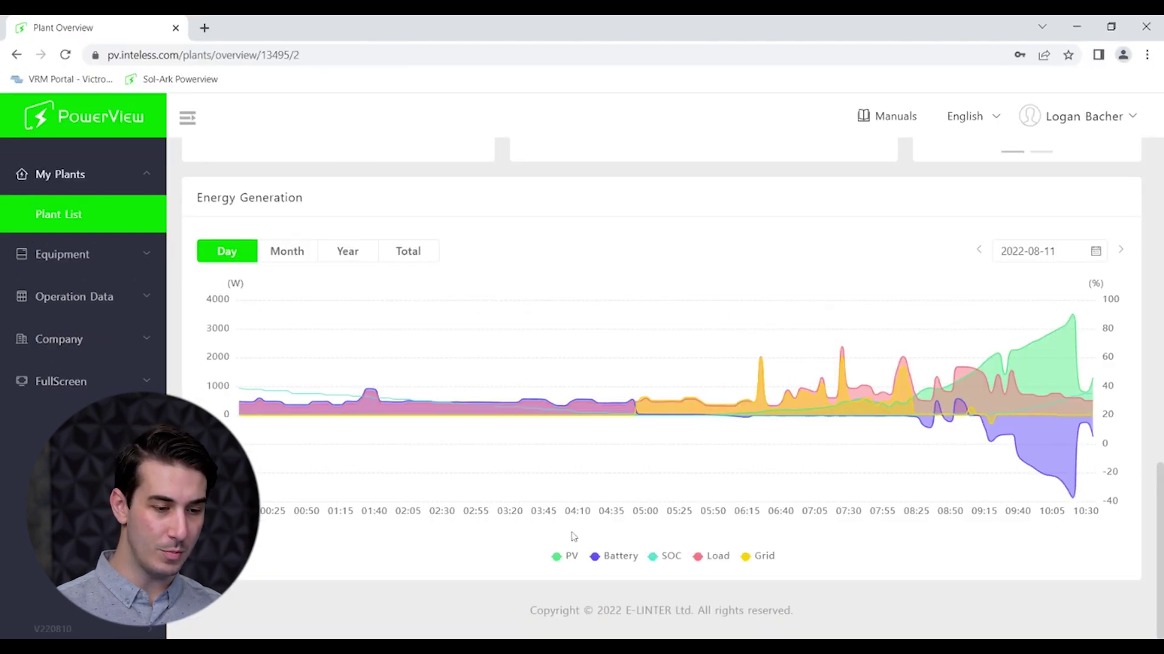
pyautogui.click(564, 562)
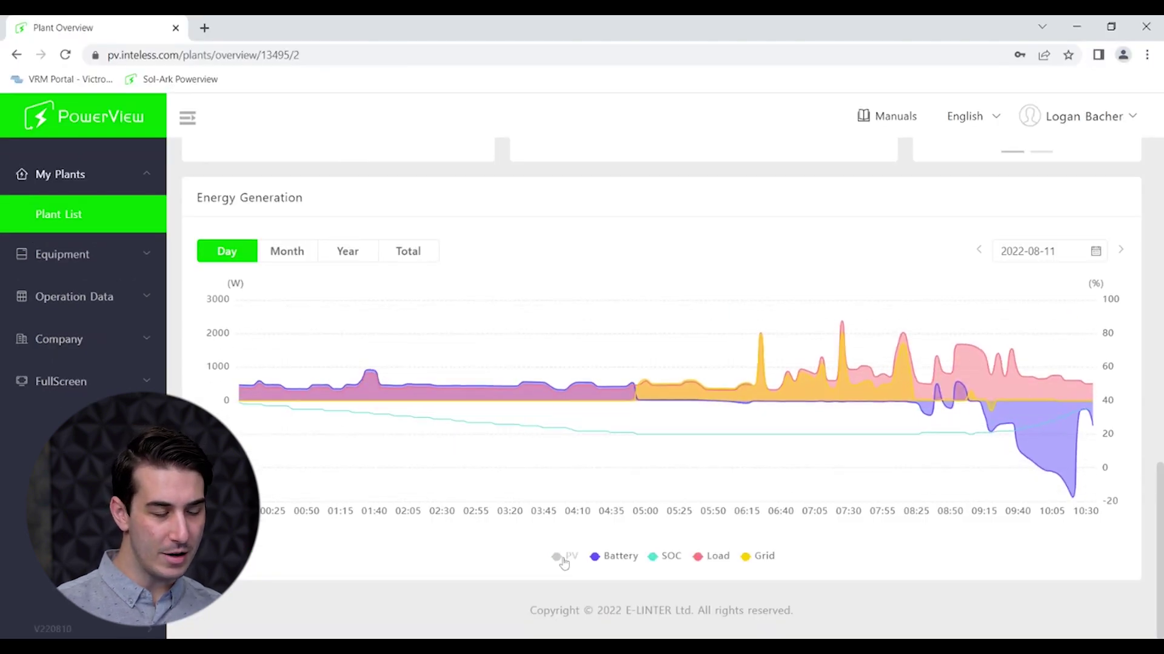
pyautogui.click(563, 563)
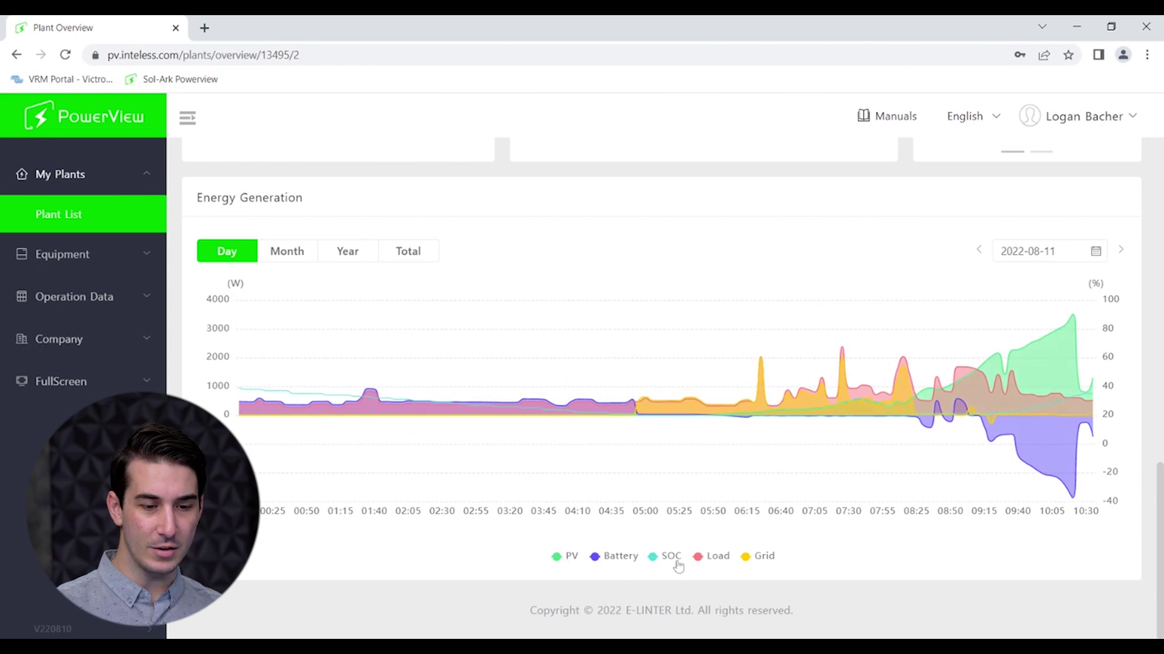
pyautogui.click(709, 563)
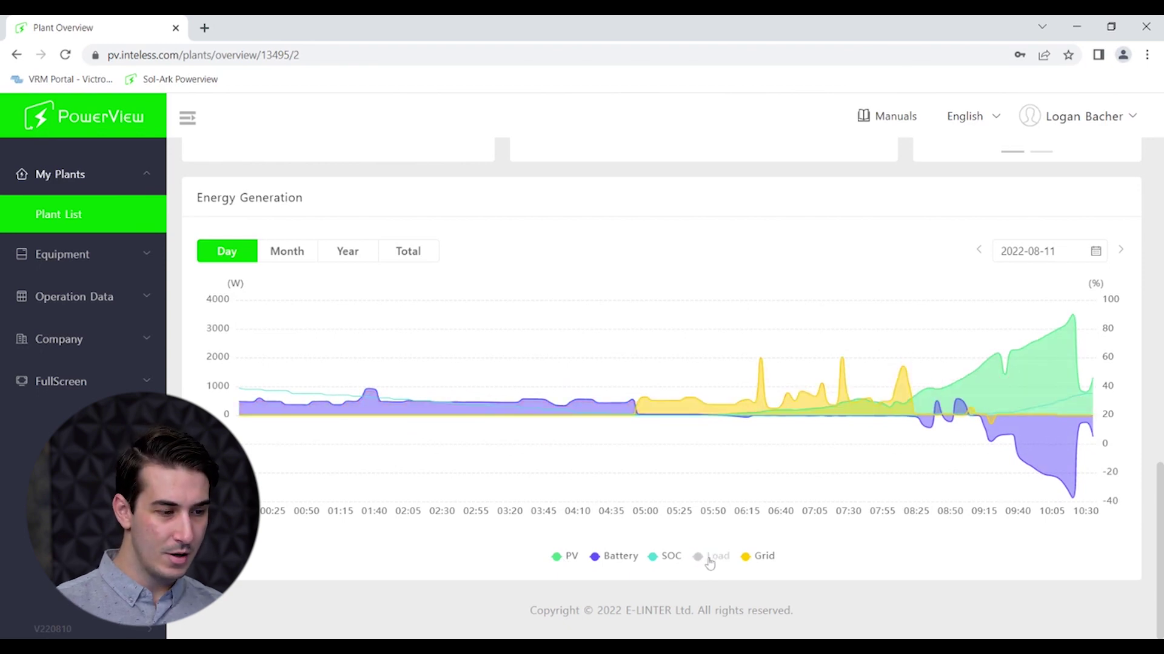
pyautogui.click(710, 564)
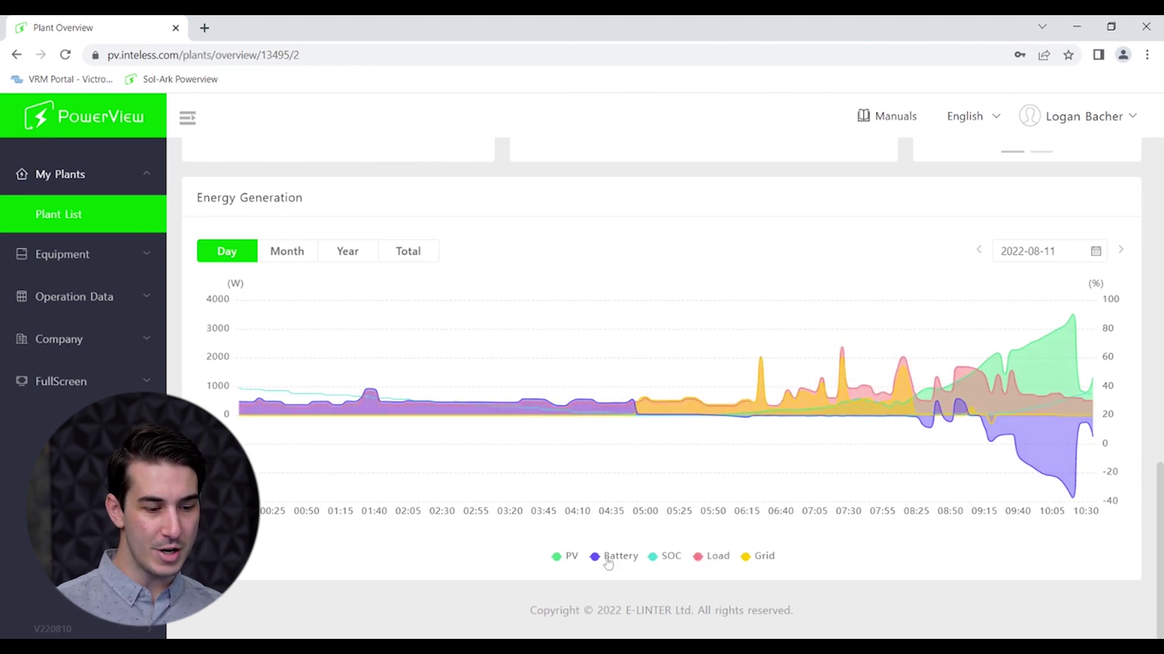
pyautogui.click(605, 564)
pyautogui.click(605, 563)
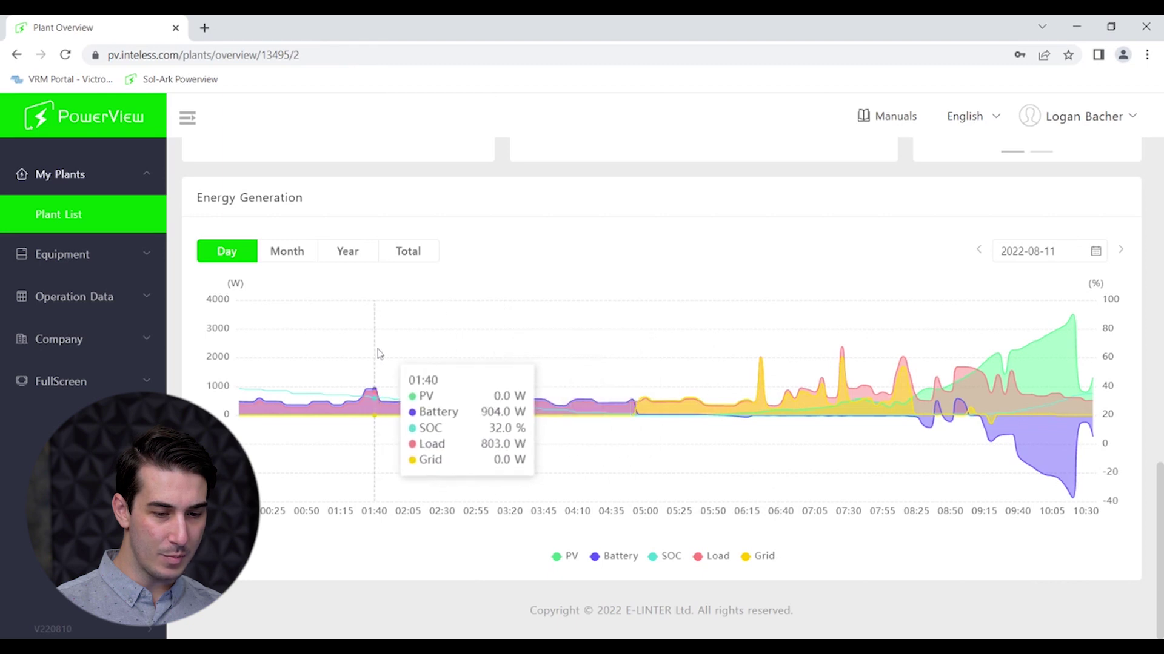
pyautogui.click(283, 248)
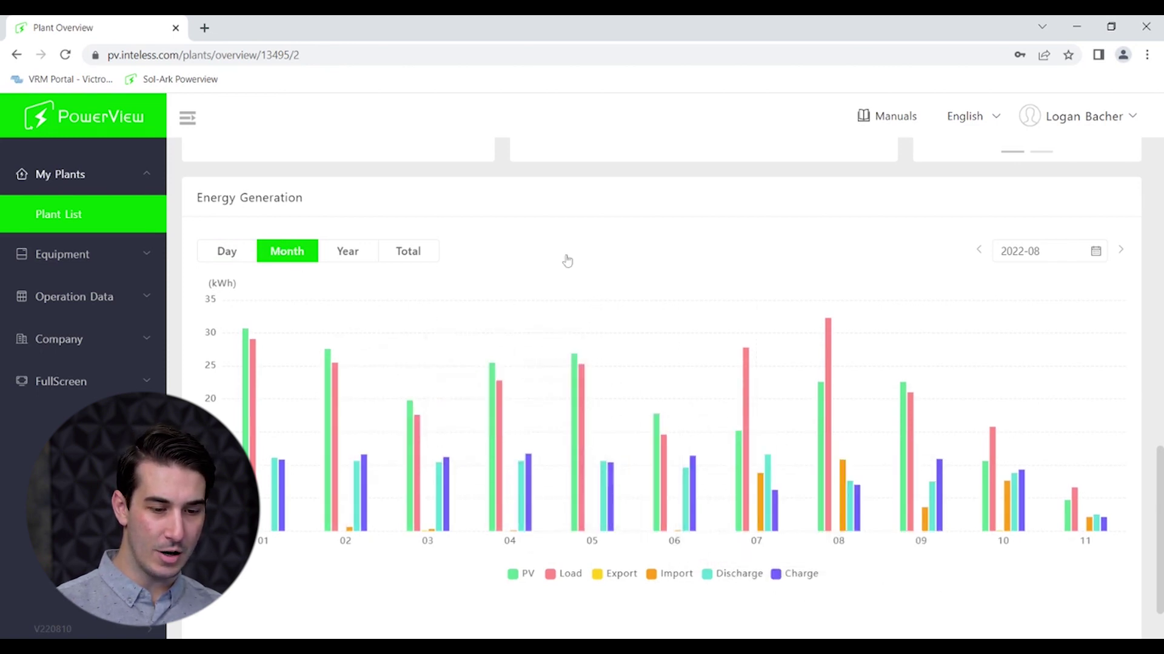
pyautogui.click(355, 254)
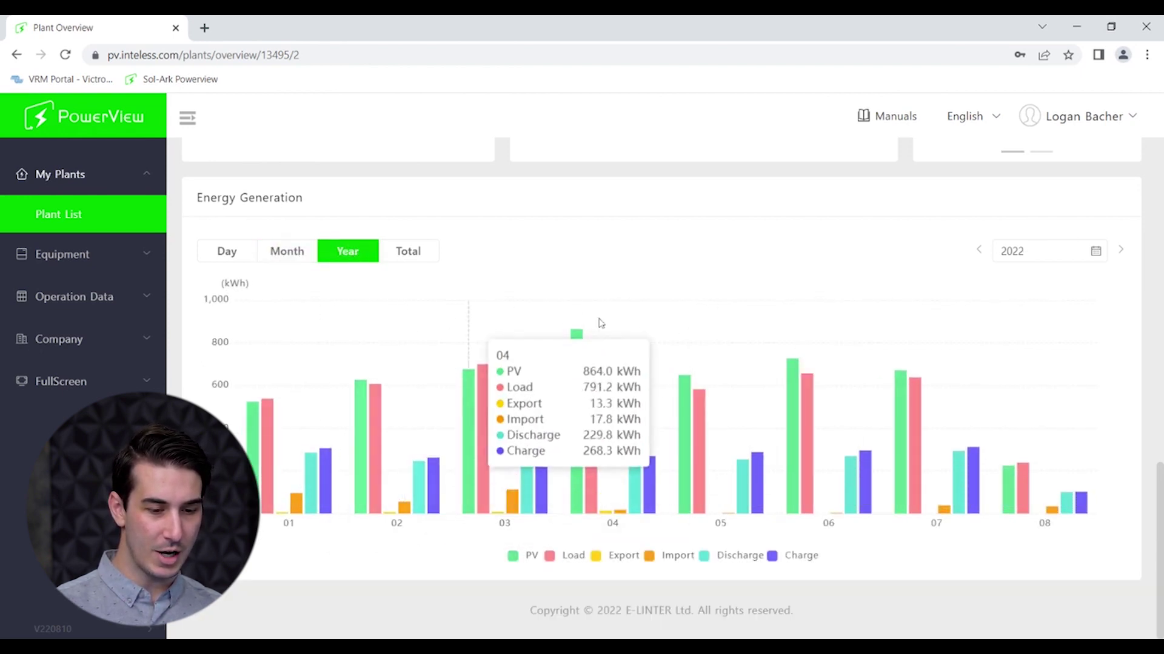
pyautogui.click(232, 262)
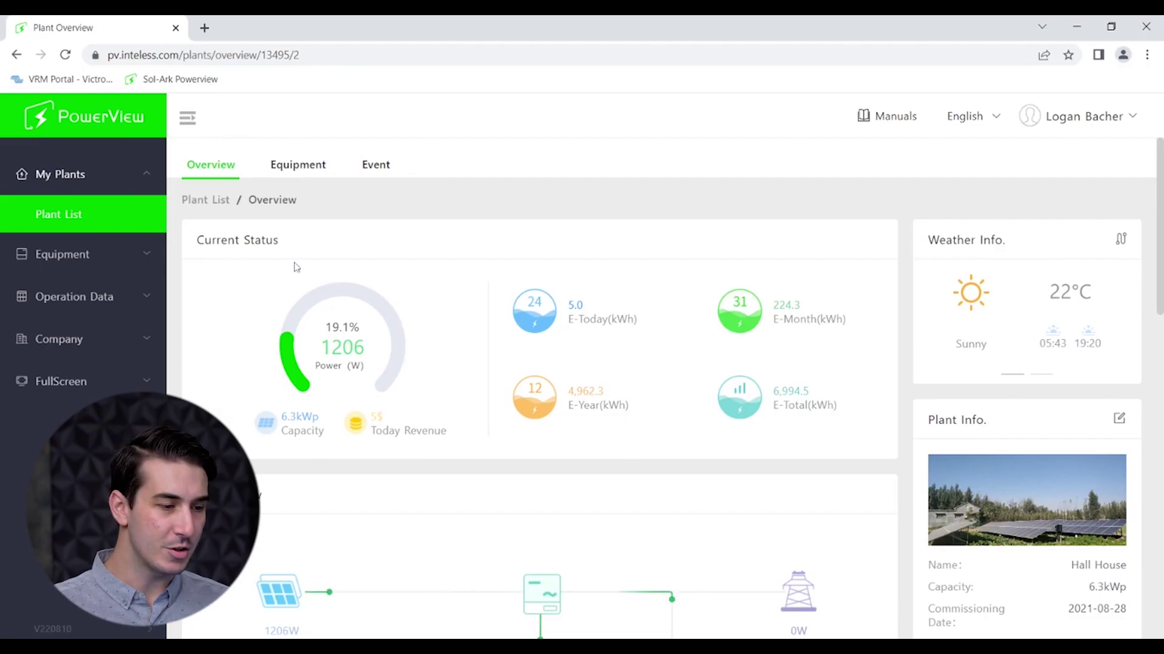
# Step: Show the Hall House inverter's equipment readings and its action menu (Set Alias, Parameters Setting, Delete)
pyautogui.click(293, 175)
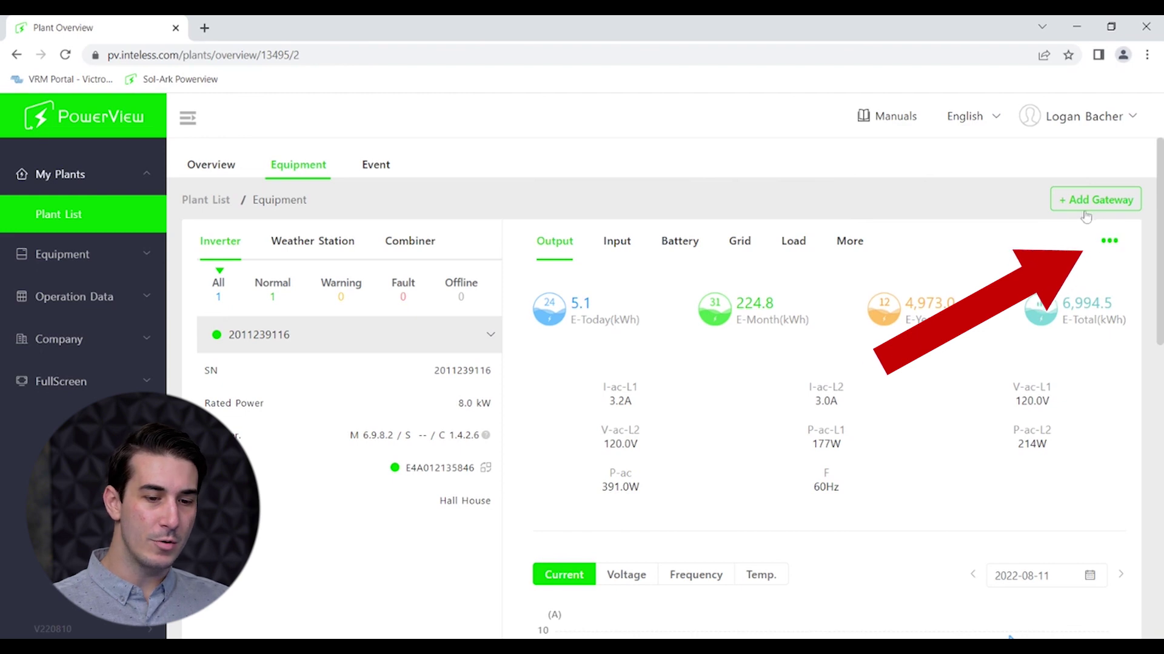
pyautogui.click(1110, 243)
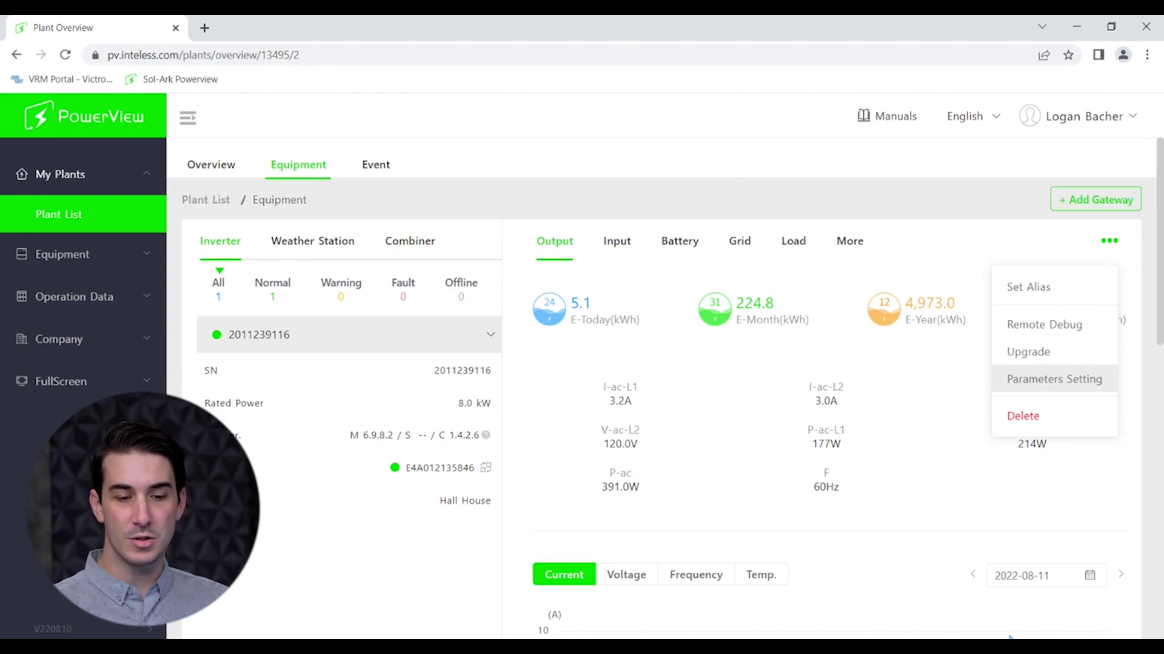
pyautogui.click(1035, 381)
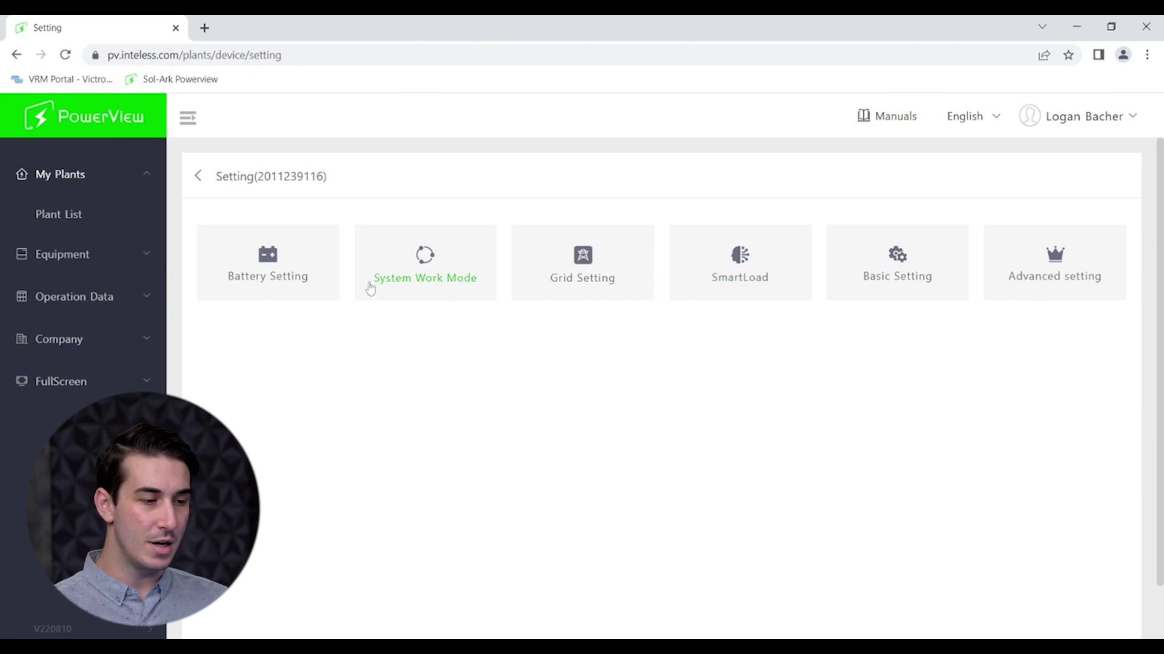
pyautogui.click(293, 276)
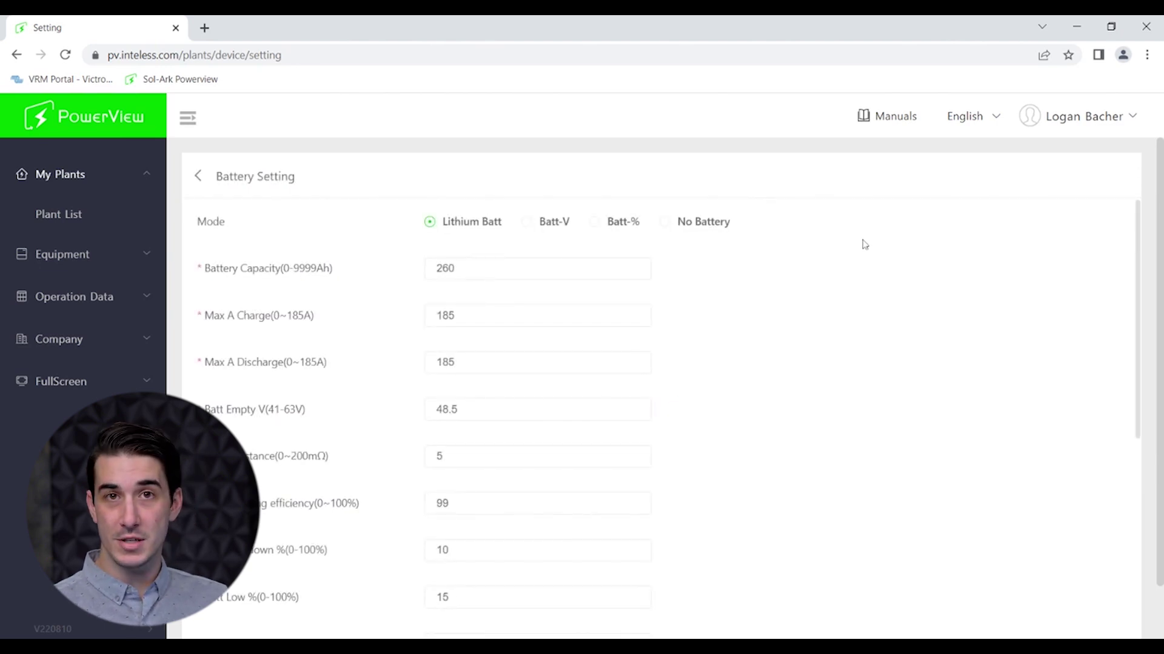
pyautogui.scroll(-10, 878, 271)
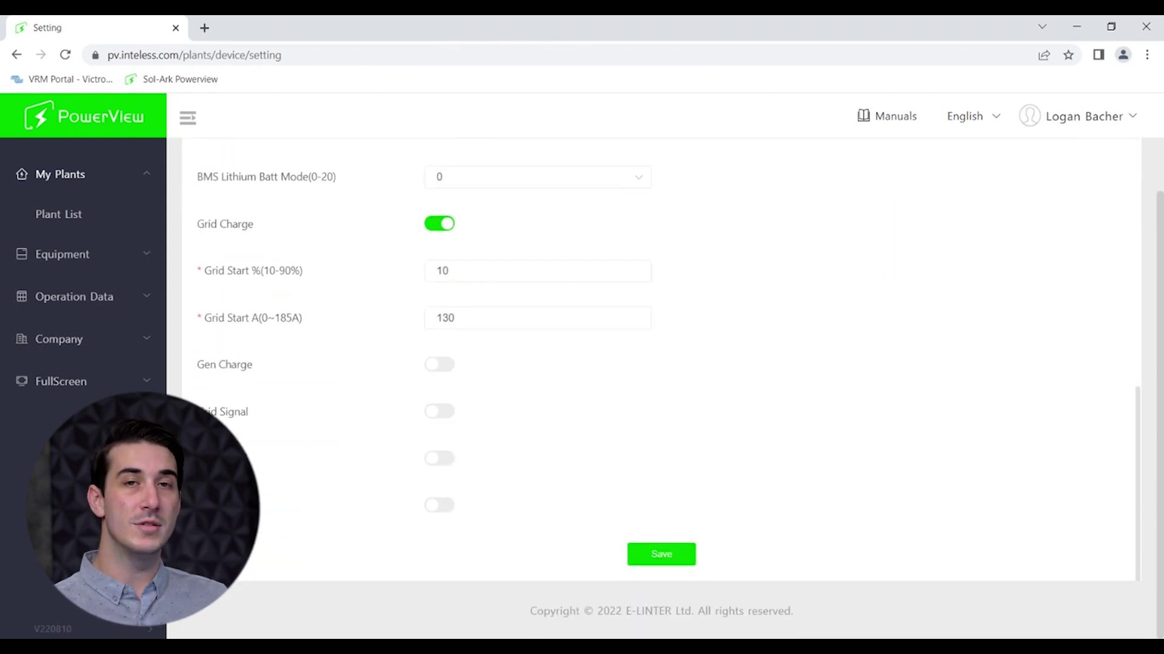
pyautogui.scroll(10, 661, 364)
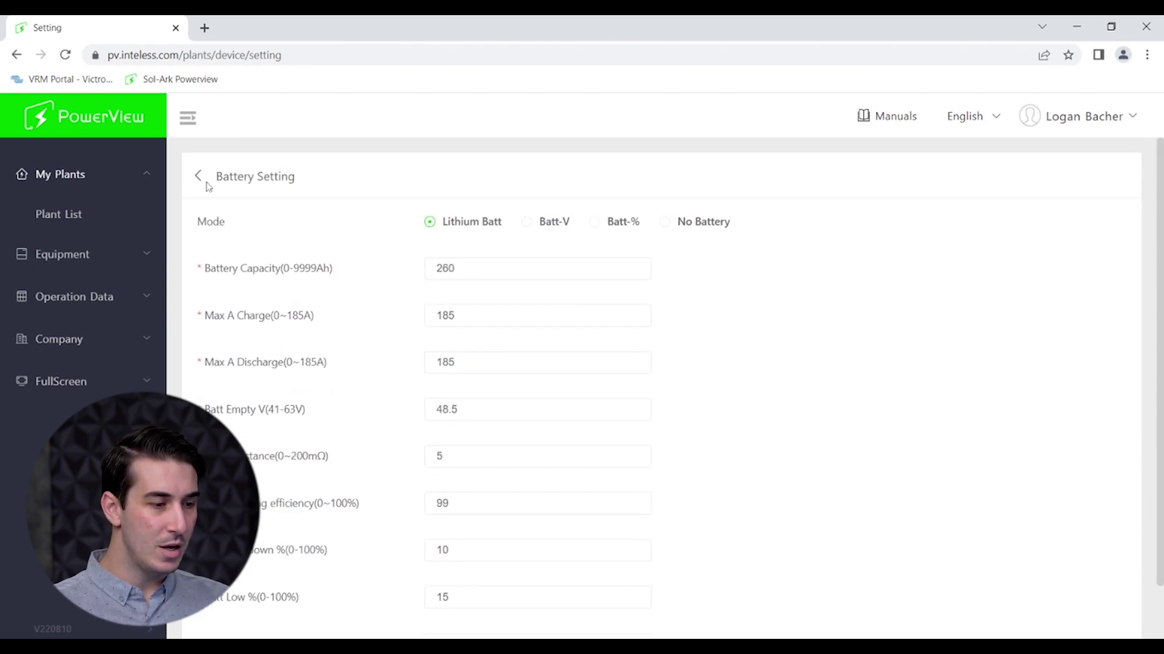
pyautogui.click(199, 177)
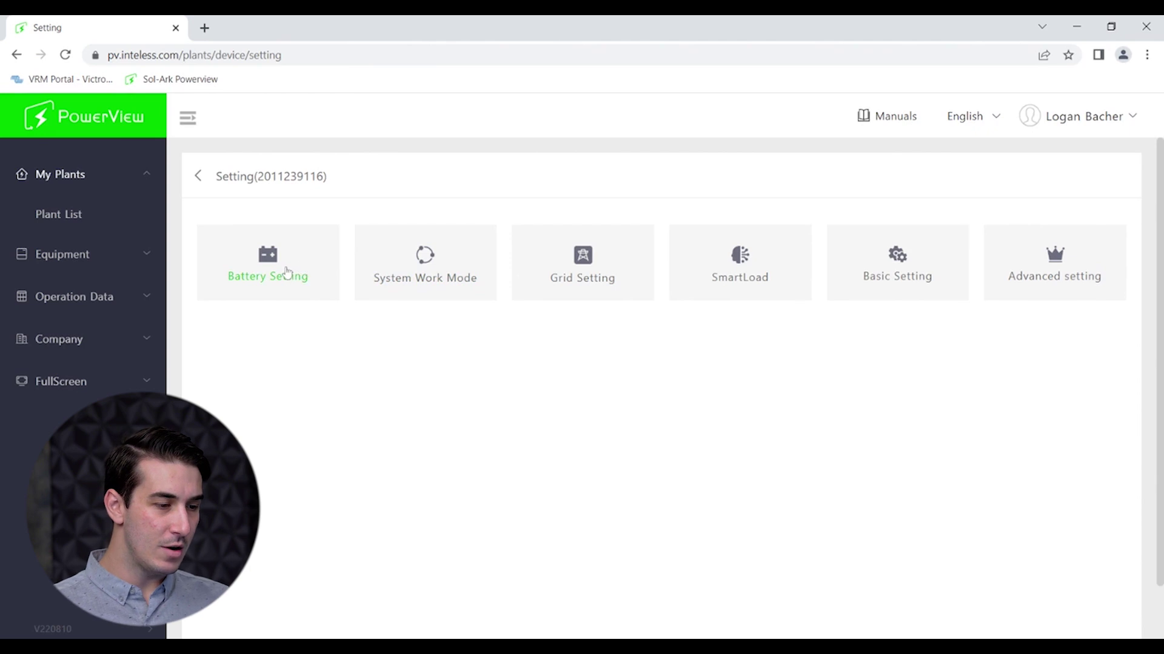
# Step: Review the System Work Mode Time Of Use fields, then move on to the Grid Setting form
pyautogui.click(407, 273)
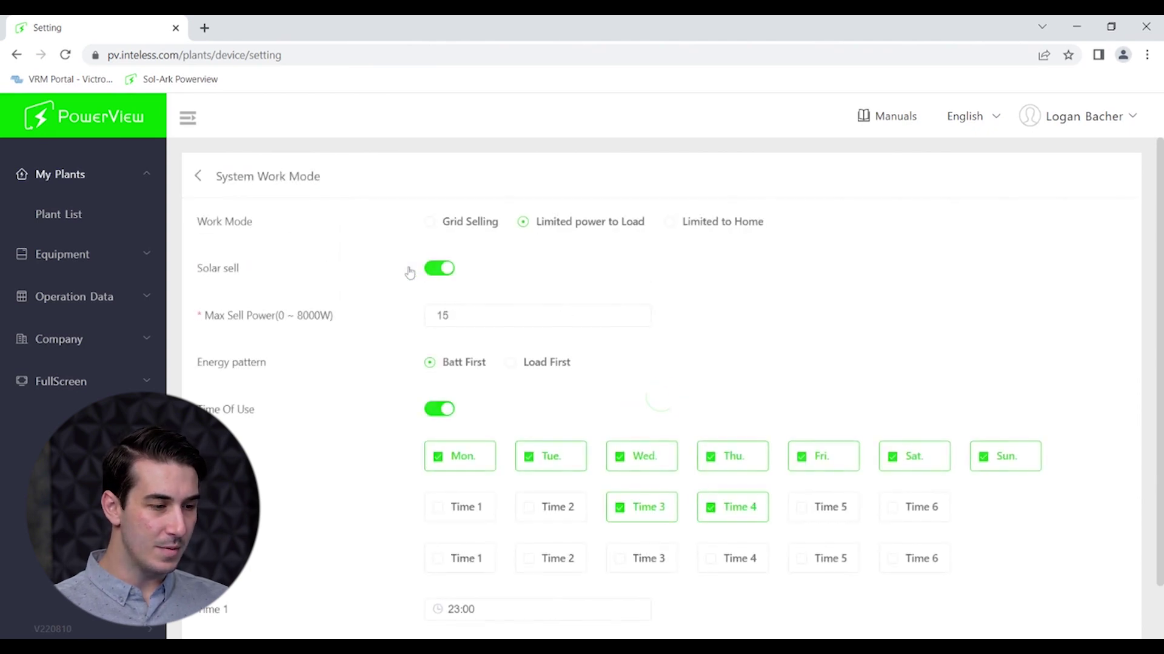
pyautogui.scroll(-1, 361, 358)
pyautogui.scroll(1, 363, 358)
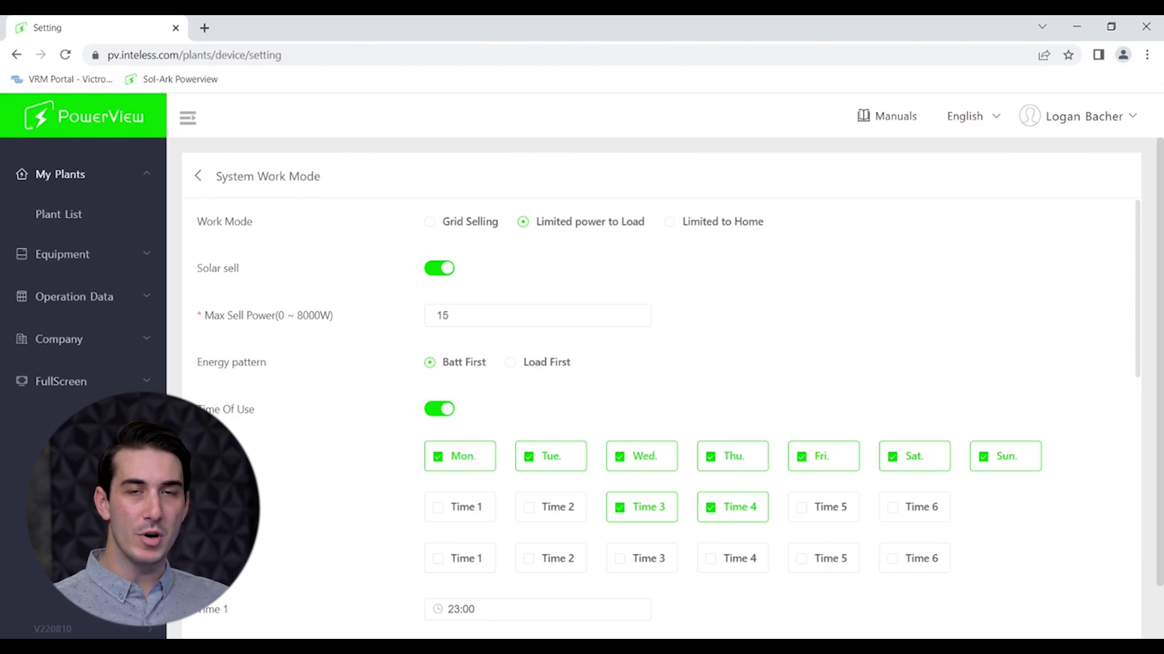
pyautogui.scroll(-10, 667, 412)
pyautogui.scroll(10, 667, 412)
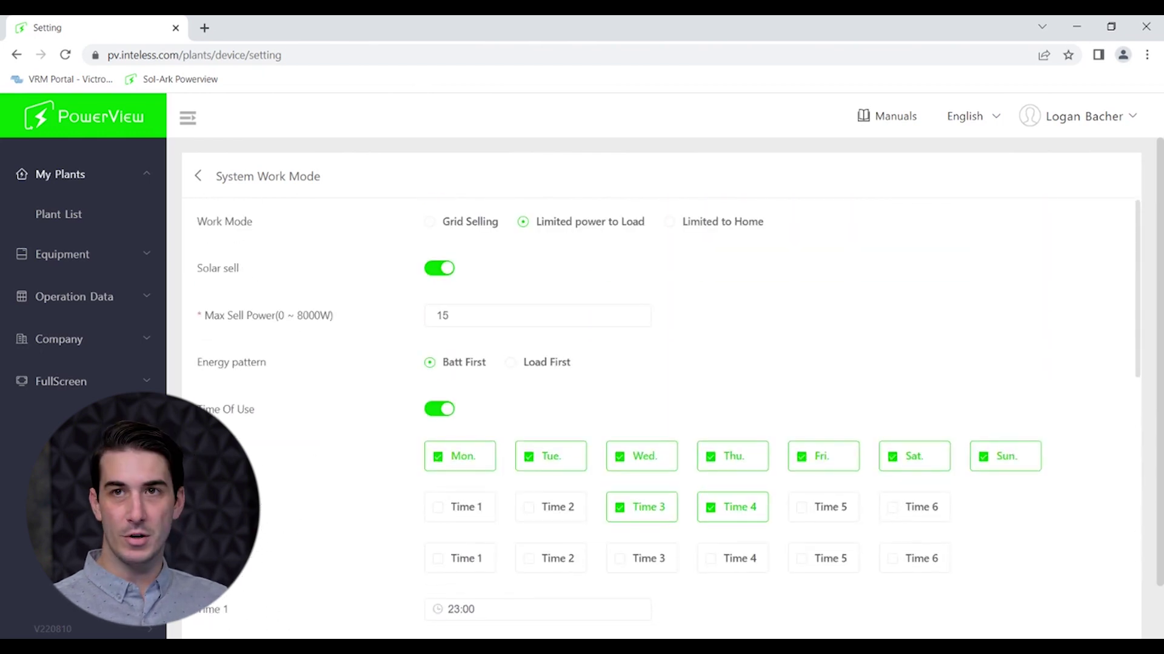
pyautogui.scroll(-10, 307, 429)
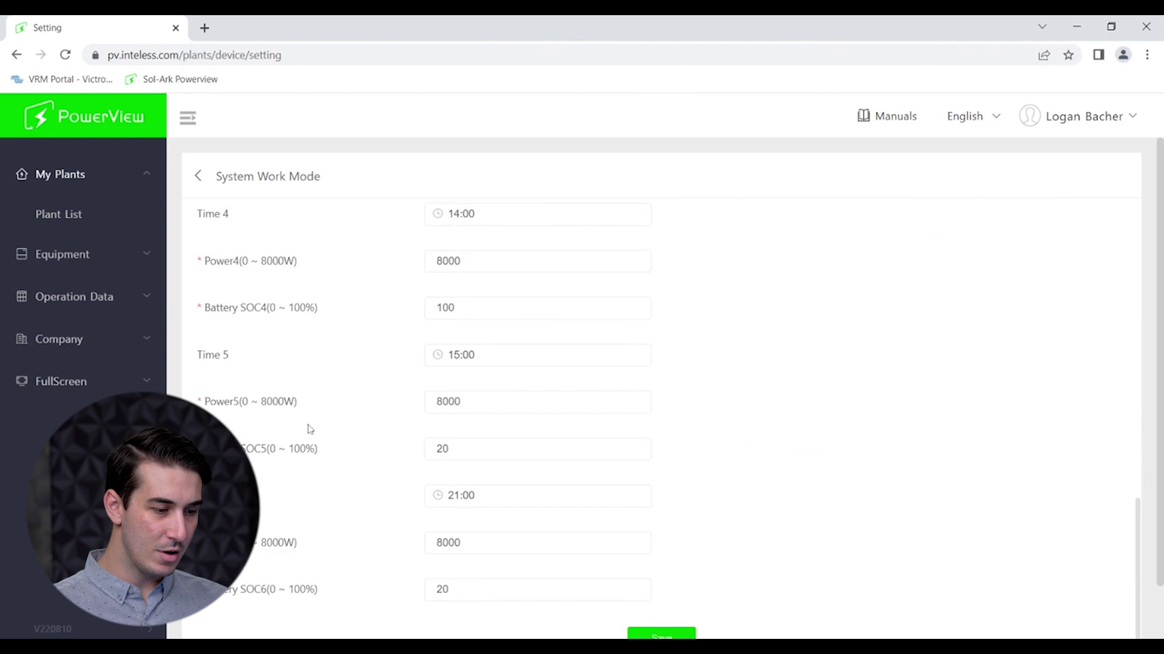
pyautogui.scroll(-2, 308, 428)
pyautogui.scroll(10, 307, 429)
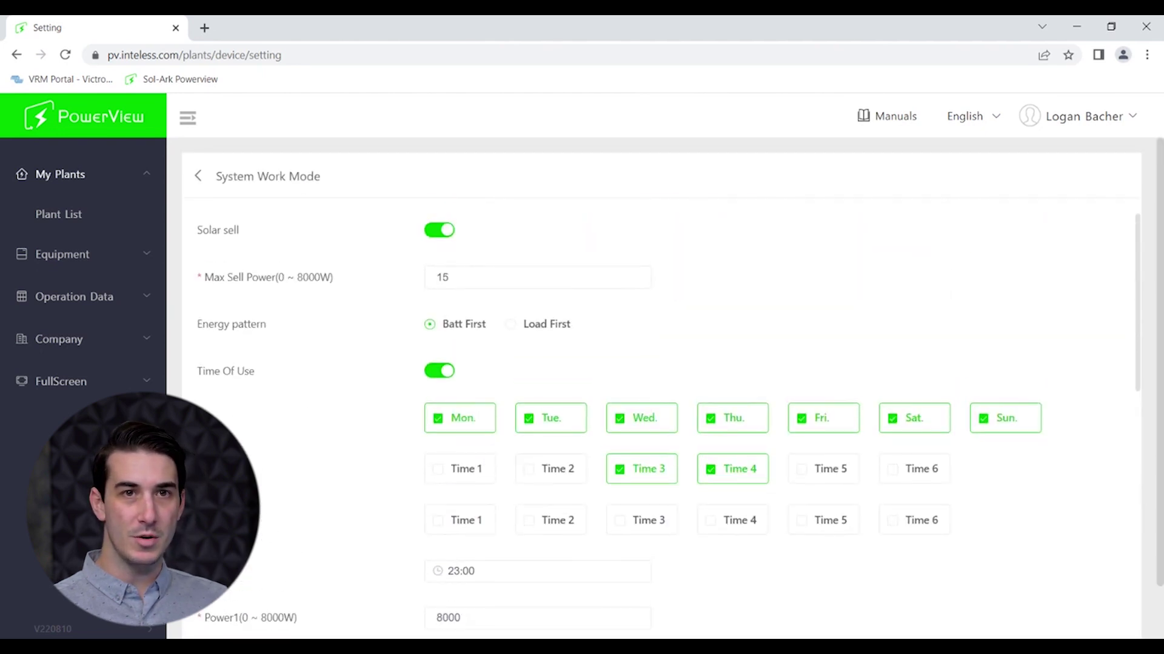
pyautogui.scroll(1, 667, 412)
pyautogui.click(198, 175)
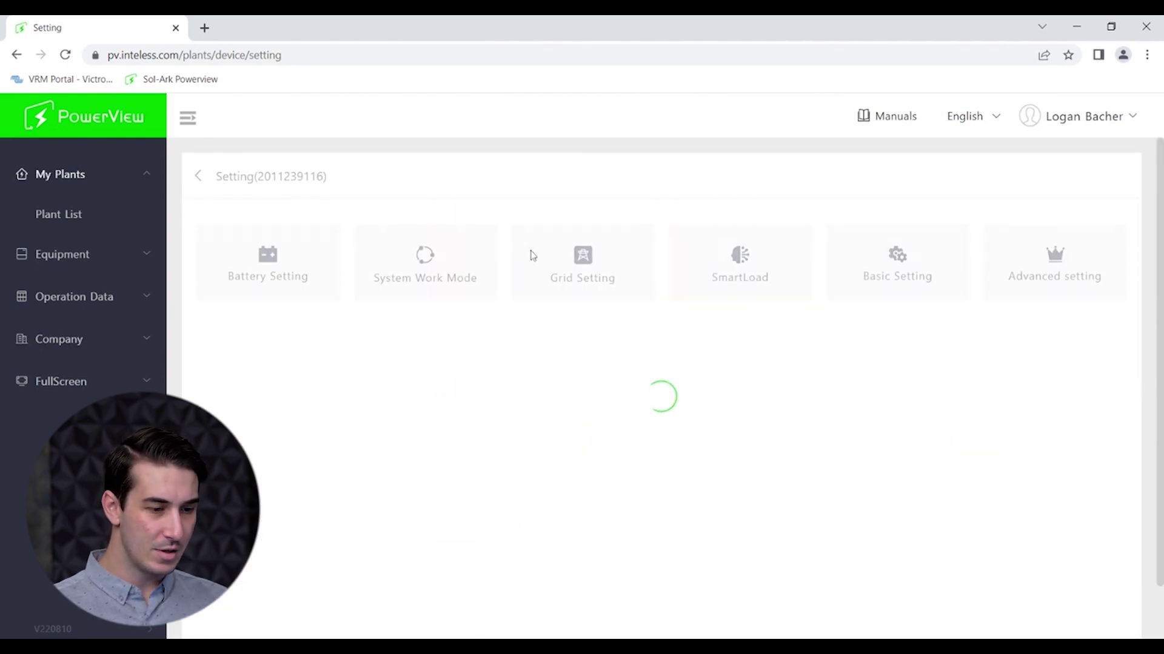
pyautogui.click(623, 276)
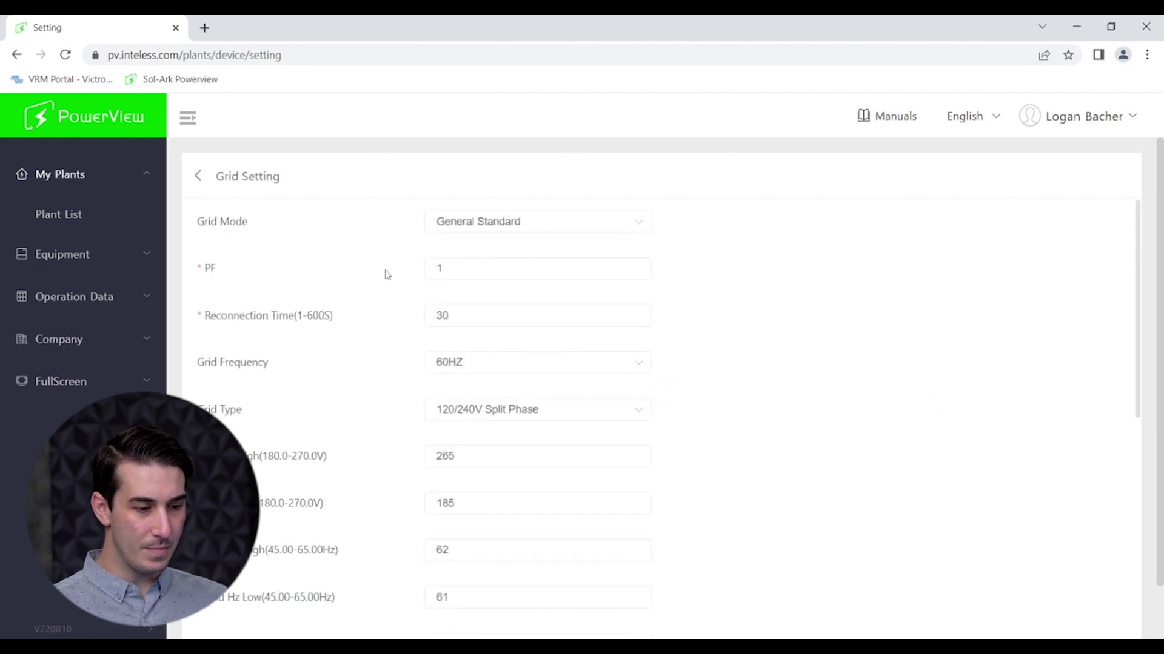
# Step: Scroll through the Grid Setting values (PF 1, 30 s reconnection, 60HZ) and return to the Setting tiles
pyautogui.scroll(-8, 369, 405)
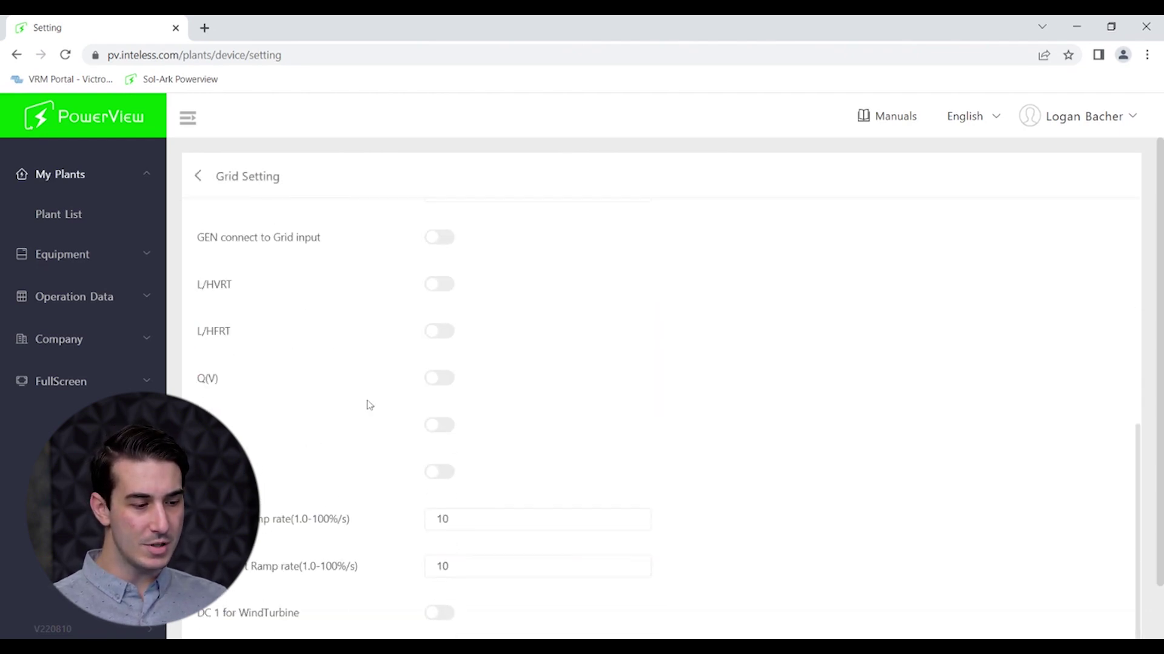
pyautogui.scroll(-2, 661, 418)
pyautogui.scroll(10, 661, 418)
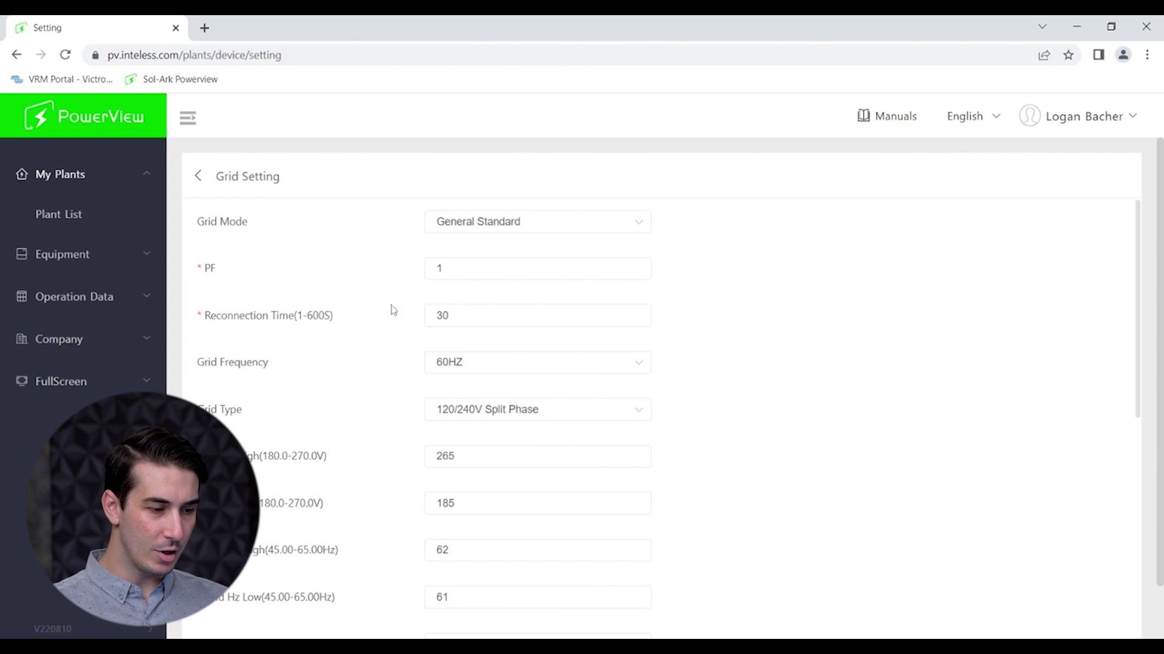
pyautogui.scroll(-3, 414, 356)
pyautogui.scroll(3, 415, 356)
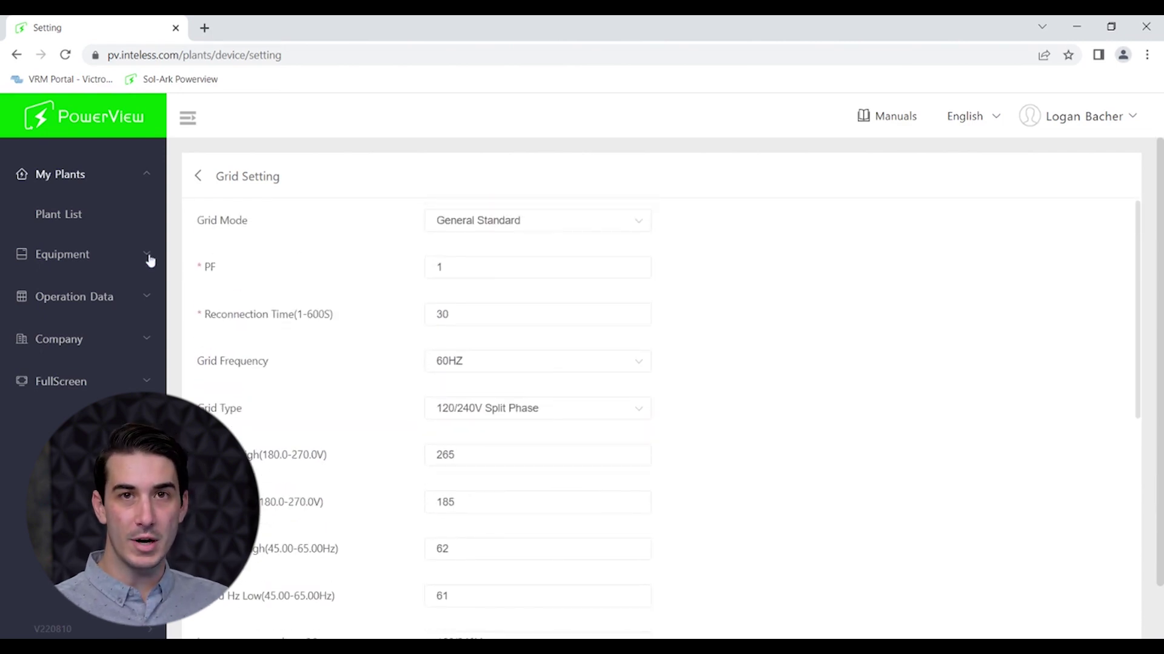
pyautogui.click(199, 176)
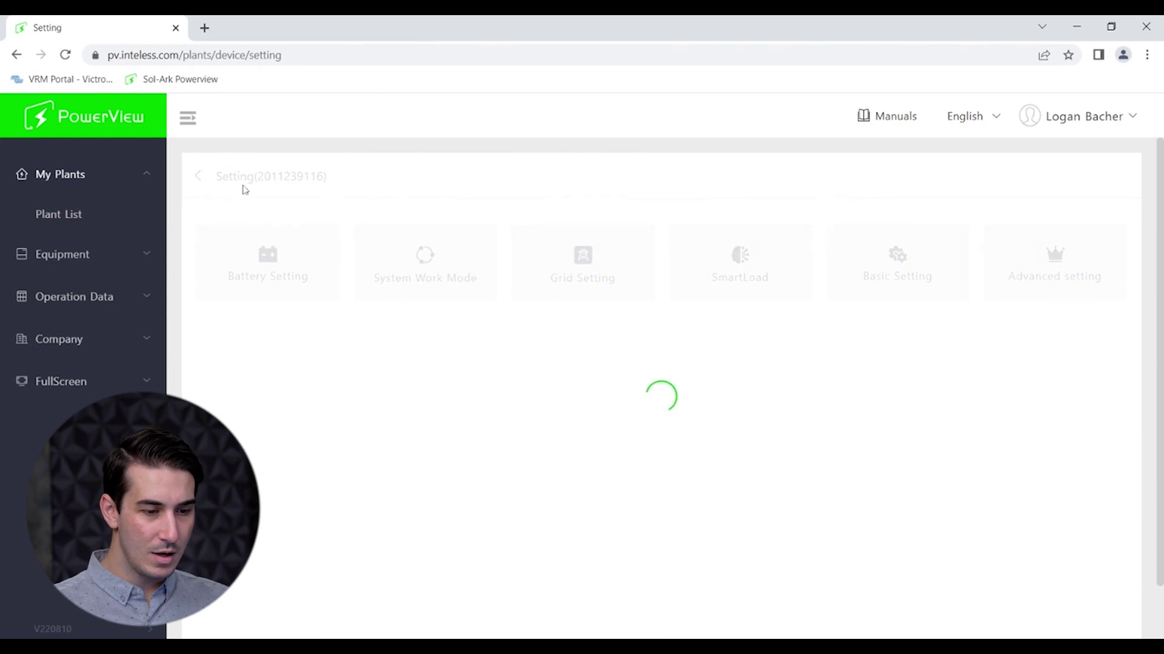
pyautogui.click(751, 283)
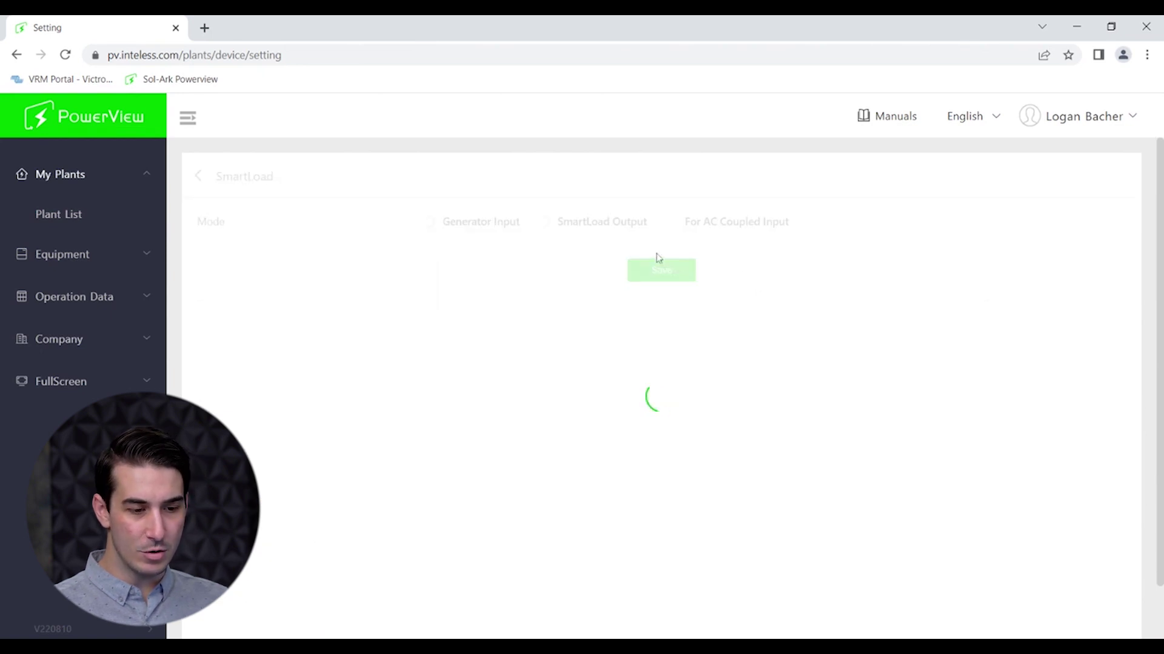
pyautogui.click(199, 176)
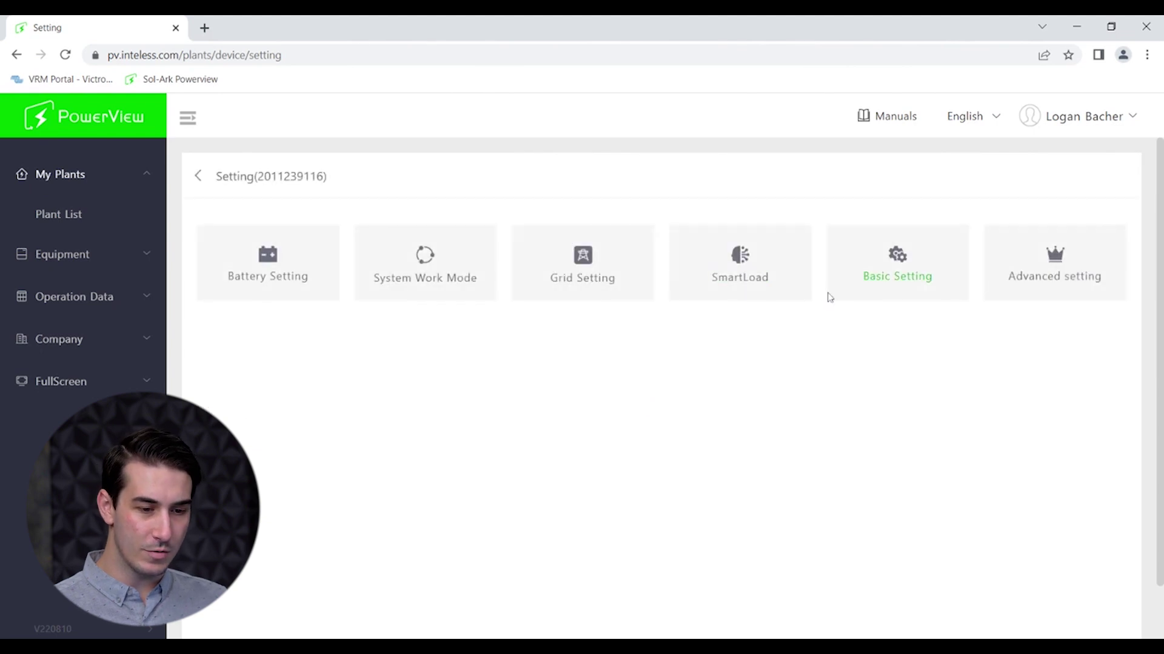
pyautogui.click(896, 293)
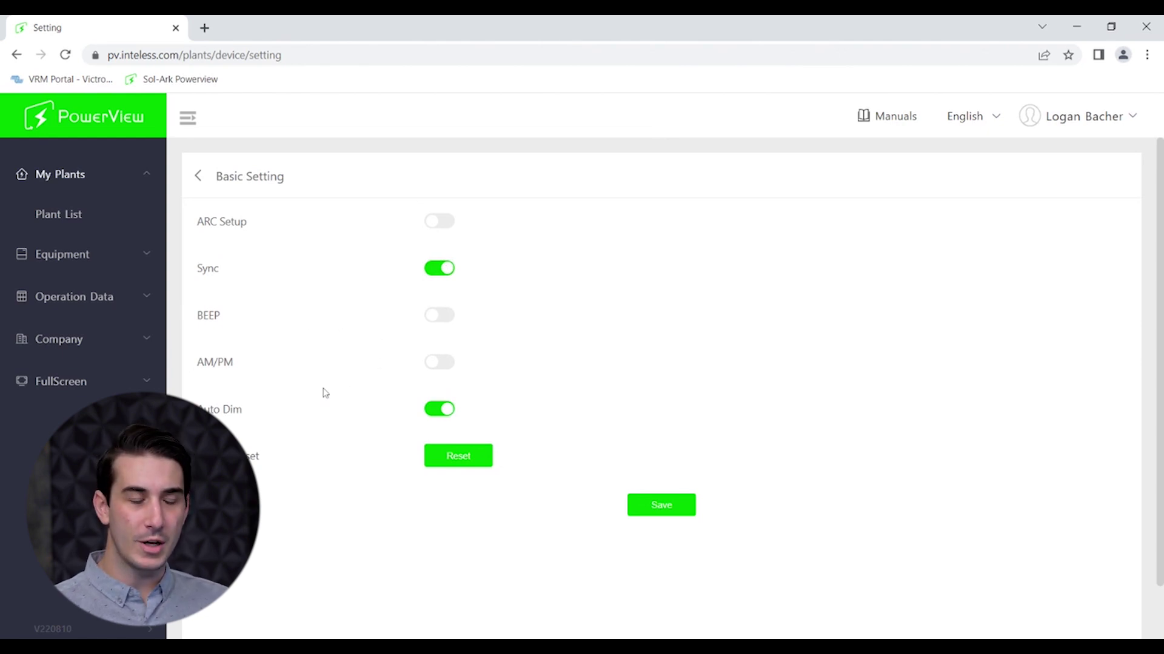
pyautogui.click(198, 178)
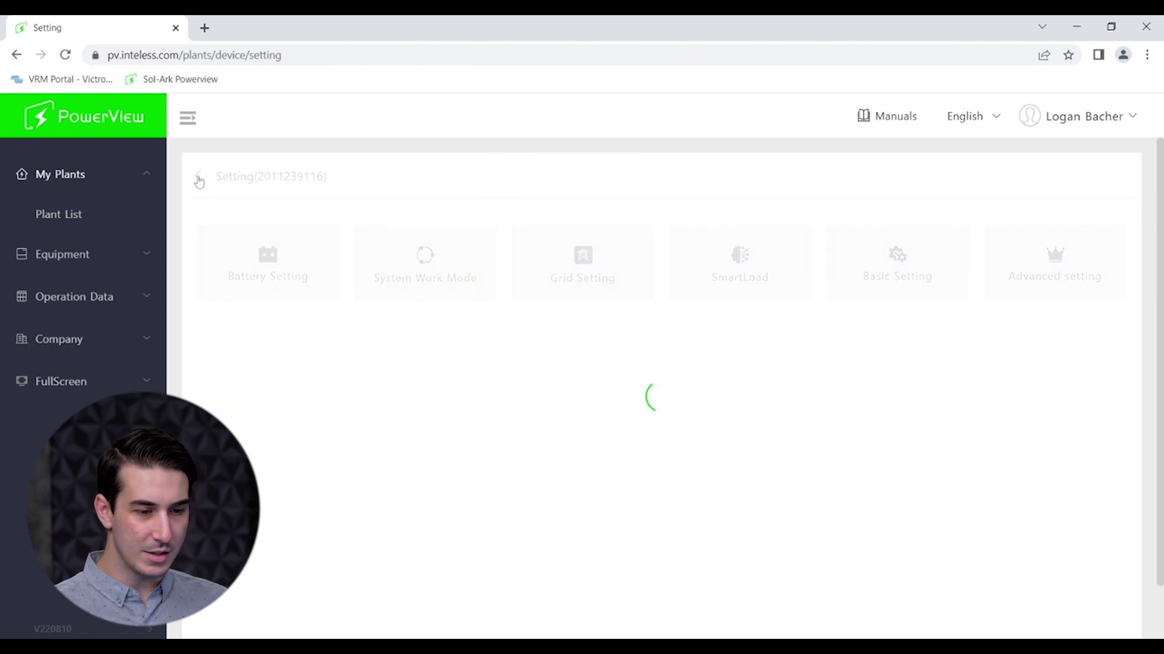
pyautogui.click(1026, 253)
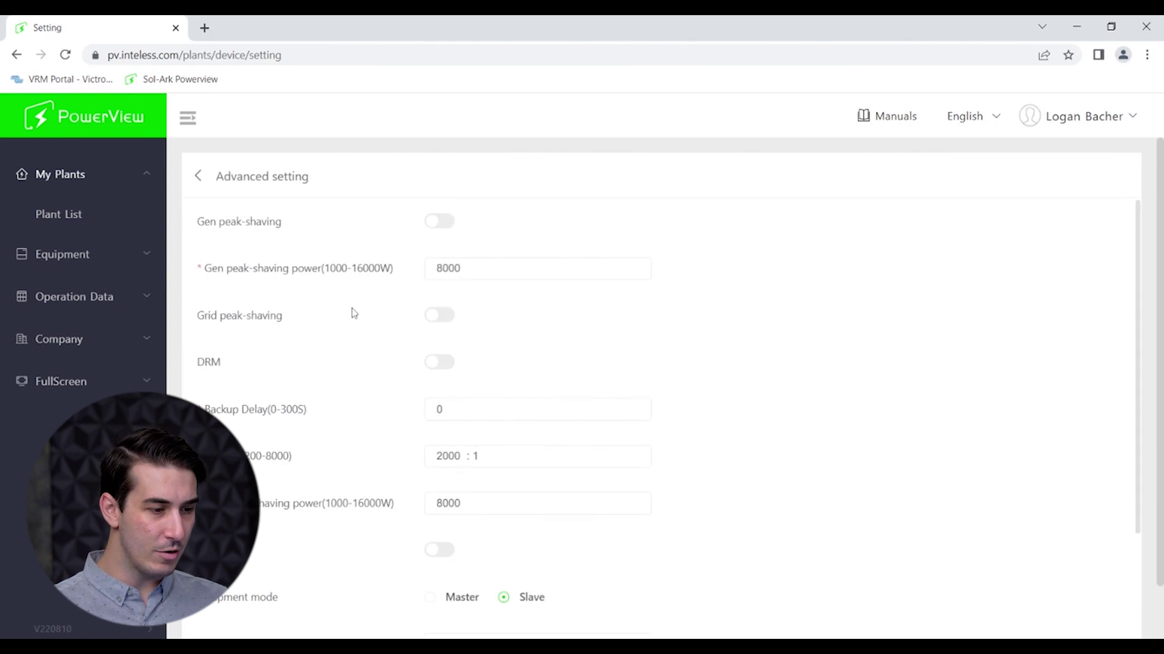
pyautogui.scroll(-2, 340, 351)
pyautogui.scroll(2, 340, 352)
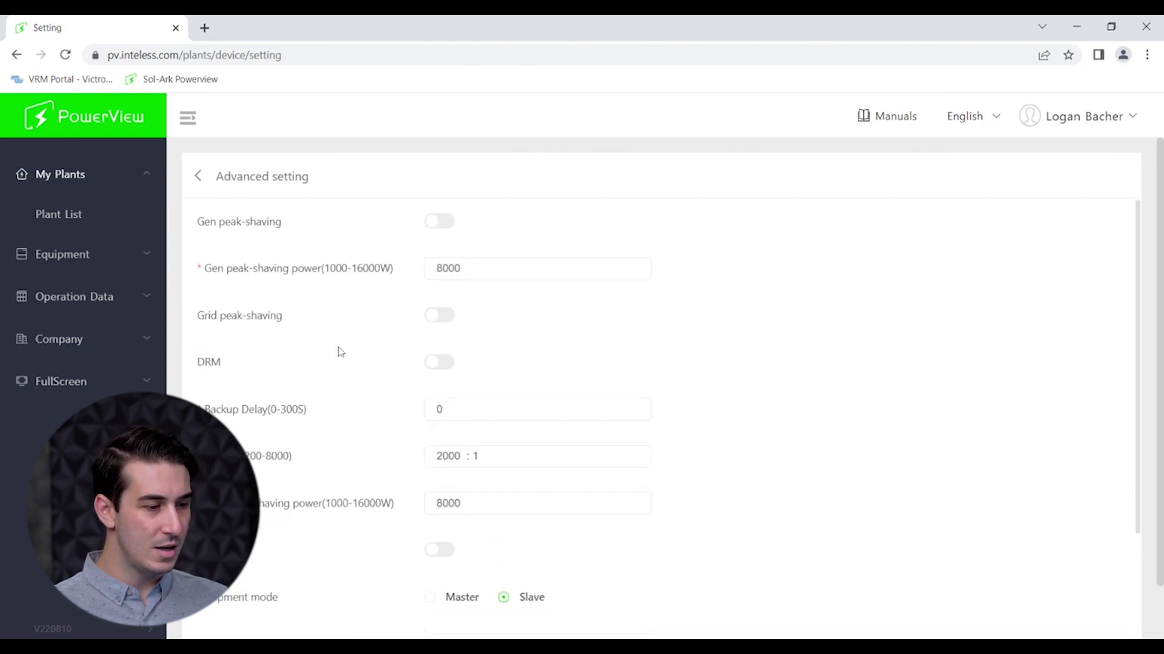
pyautogui.scroll(-5, 660, 388)
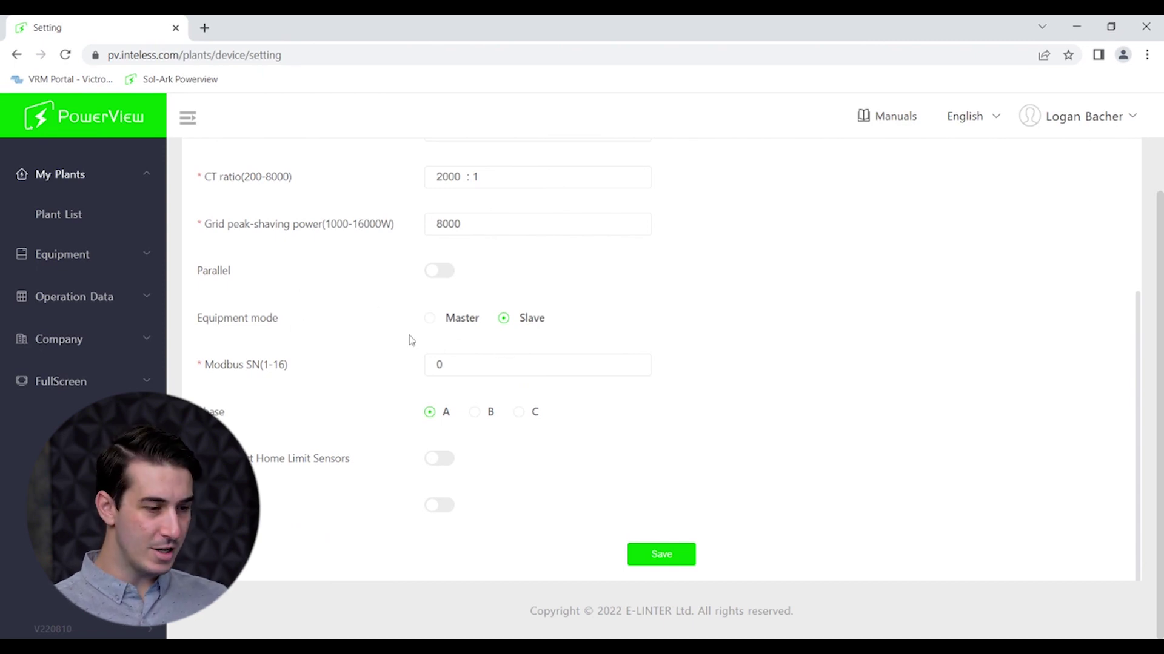
pyautogui.scroll(5, 346, 295)
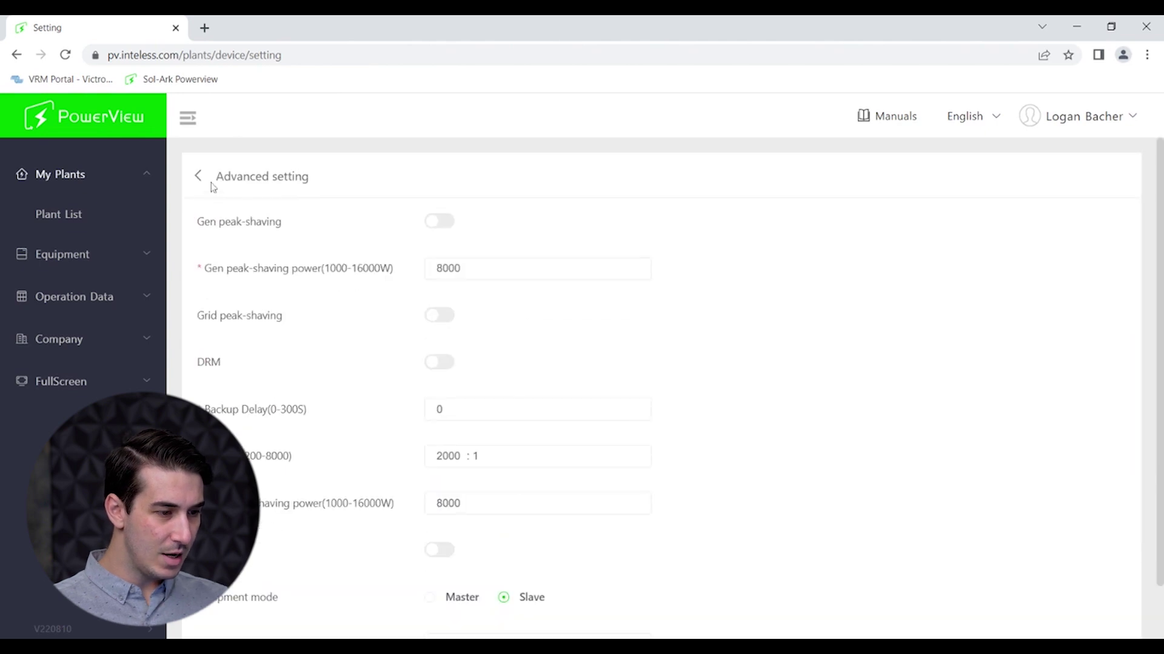
pyautogui.click(200, 177)
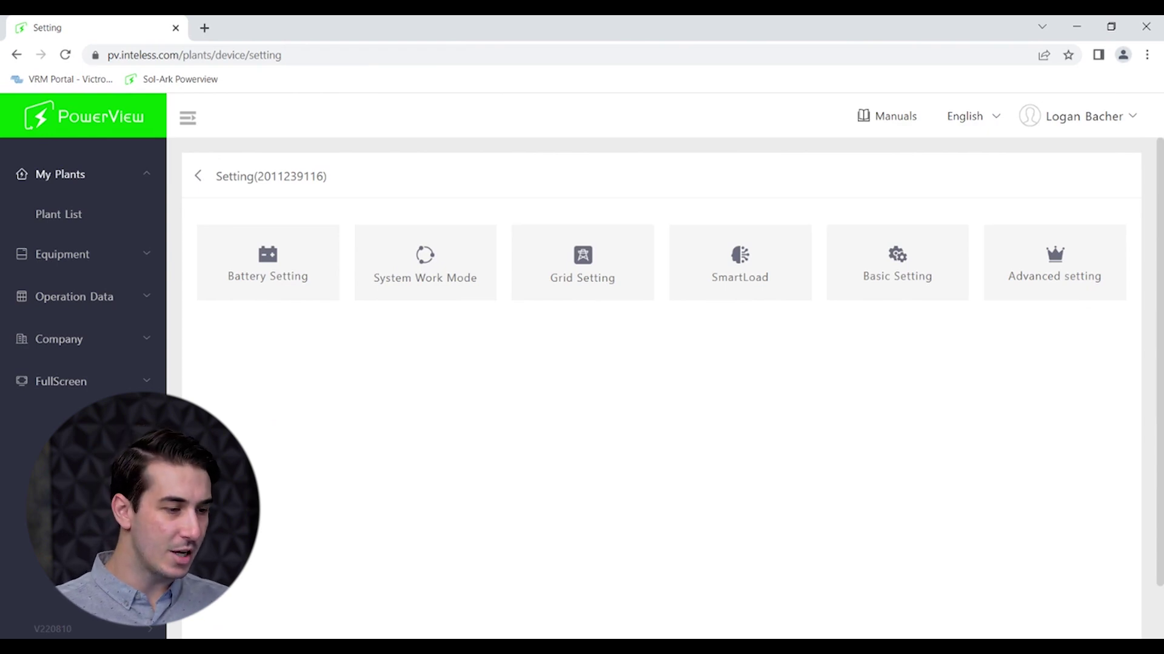
# Step: Return to Equipment and review the inverter Output: 5.1 kWh today, 224.8 kWh month, 6,994.5 kWh total
pyautogui.click(200, 179)
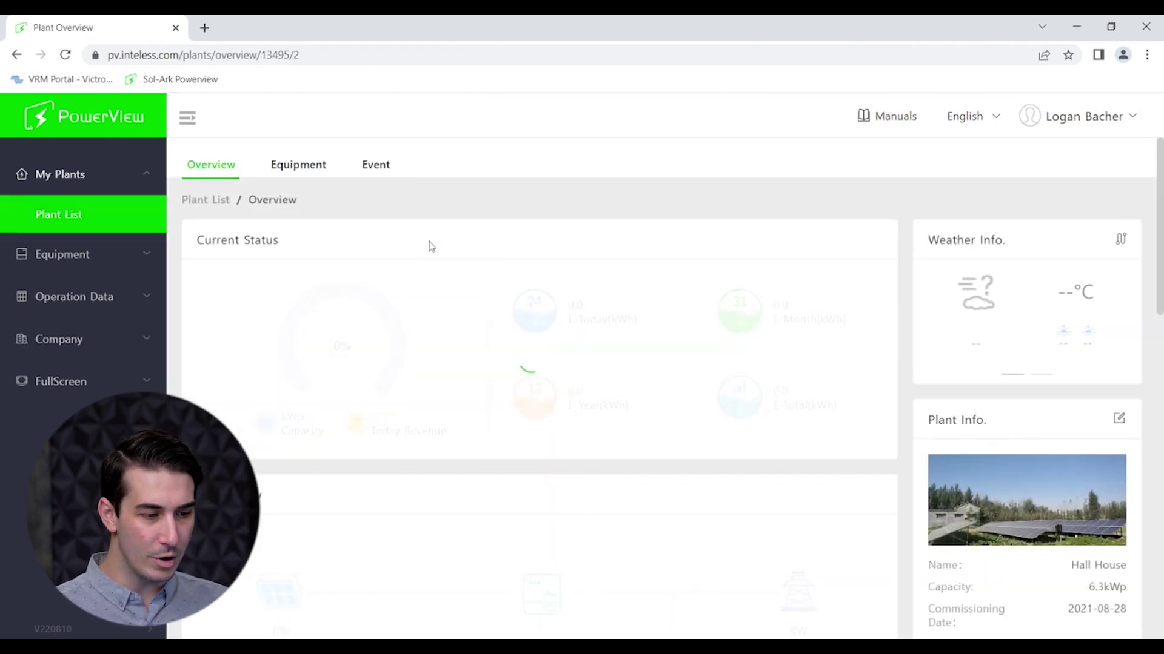
pyautogui.click(324, 165)
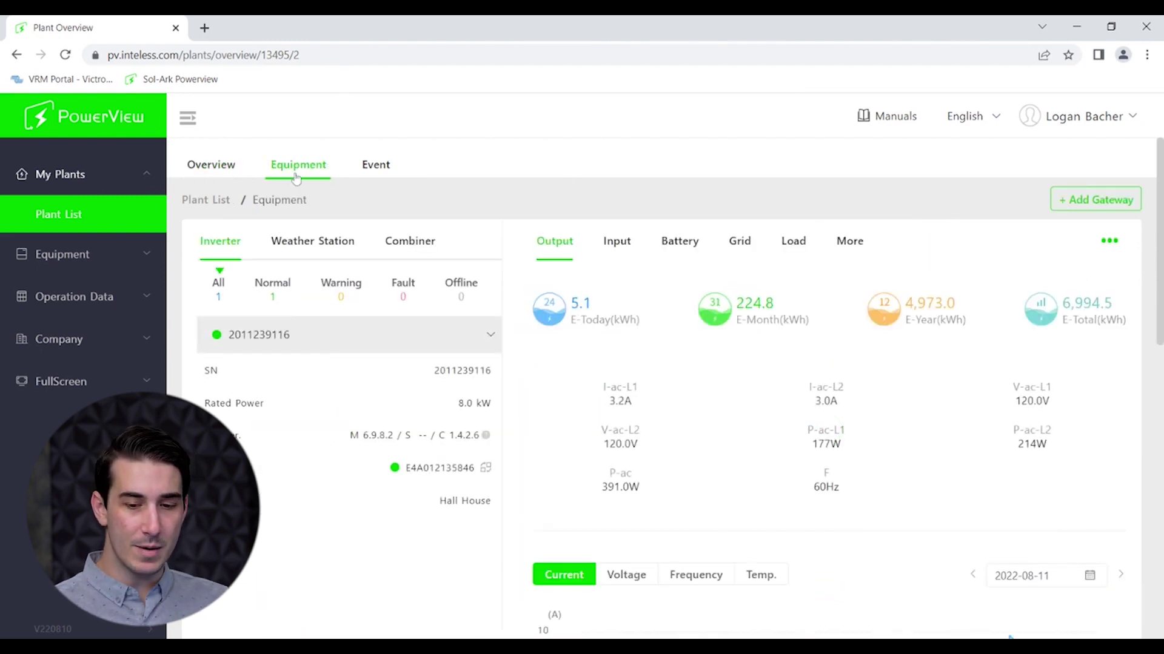
pyautogui.scroll(-5, 301, 265)
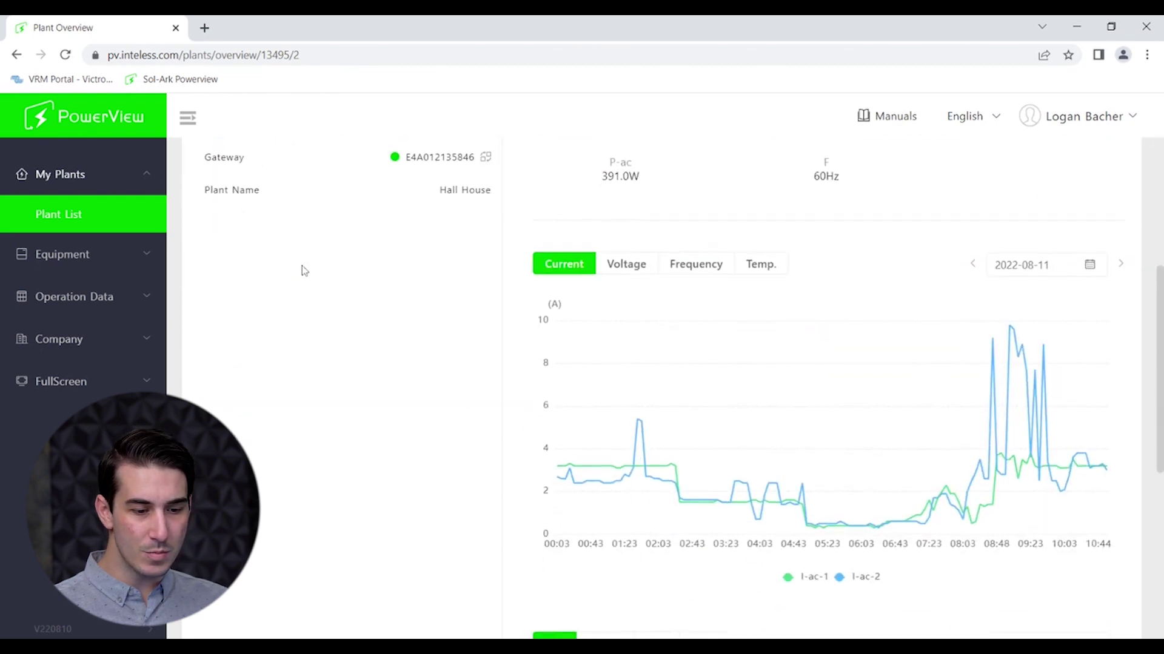
pyautogui.scroll(5, 301, 265)
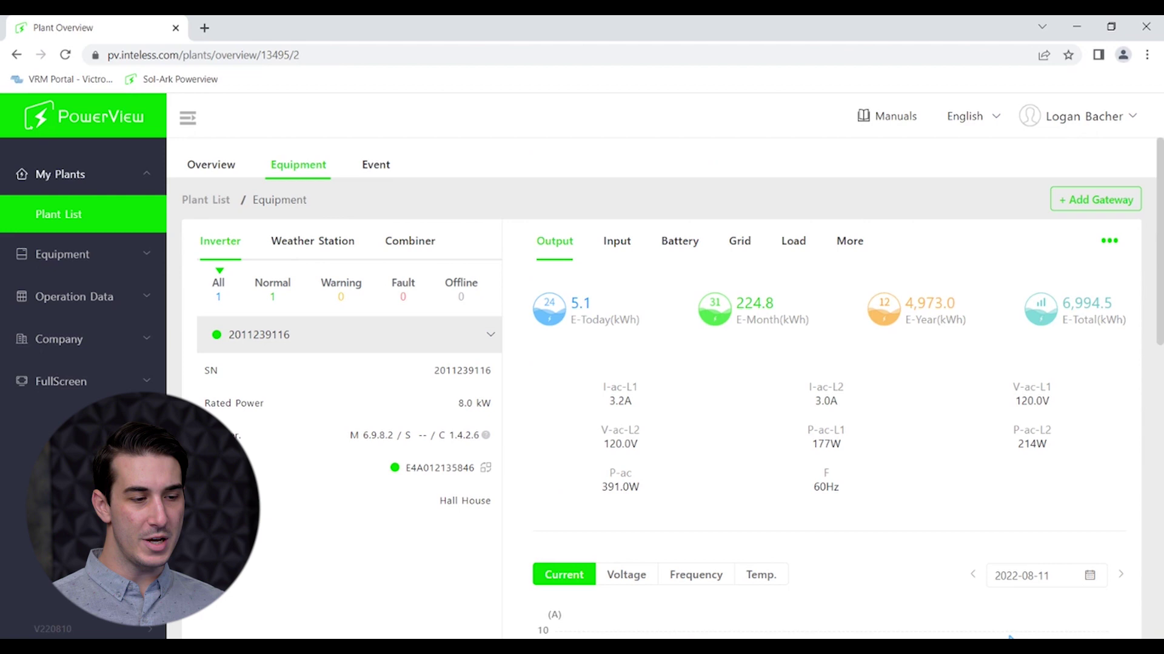
pyautogui.scroll(-6, 330, 245)
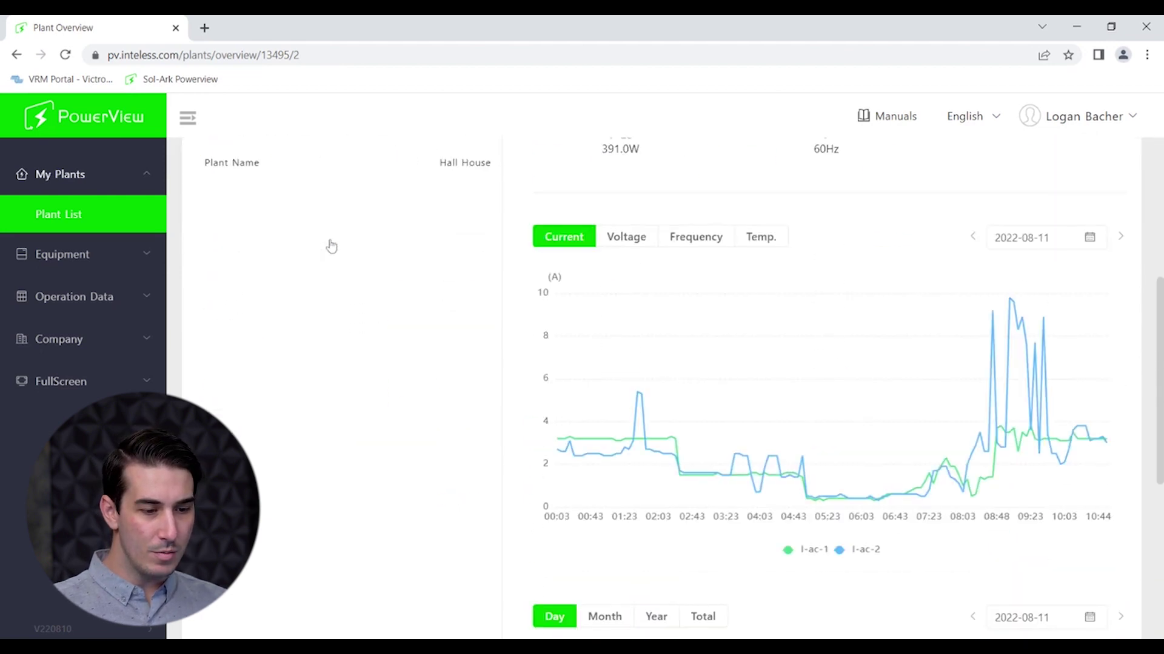
pyautogui.scroll(4, 330, 245)
pyautogui.scroll(1, 331, 246)
pyautogui.scroll(-2, 331, 245)
pyautogui.scroll(2, 331, 245)
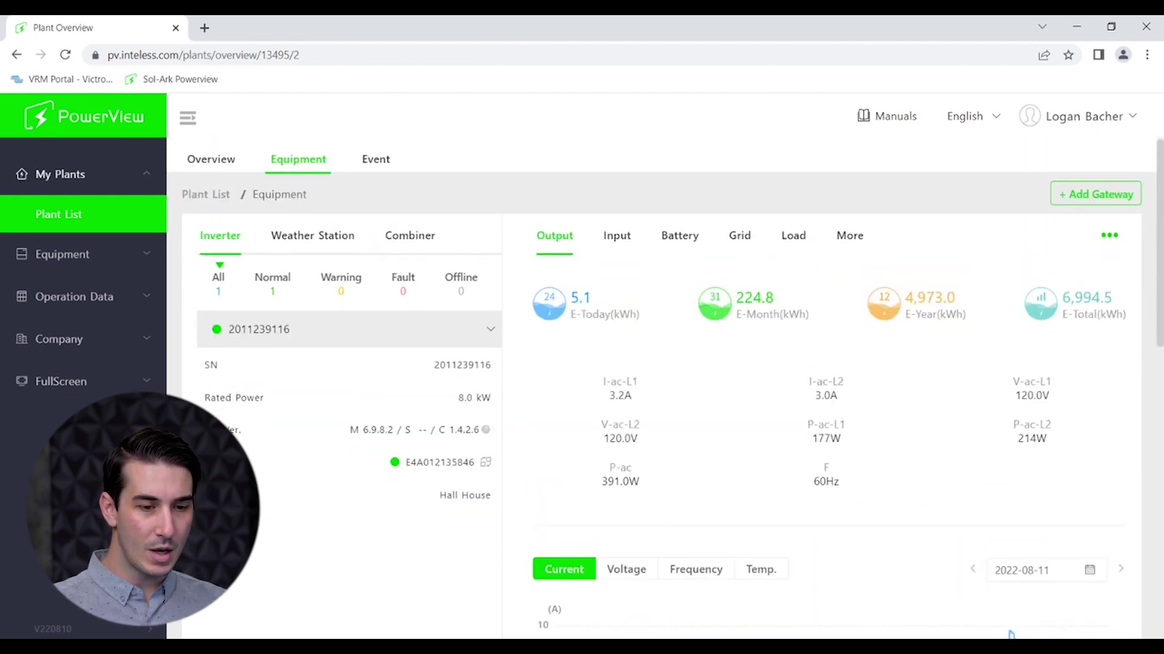
pyautogui.scroll(-2, 649, 240)
pyautogui.scroll(2, 649, 239)
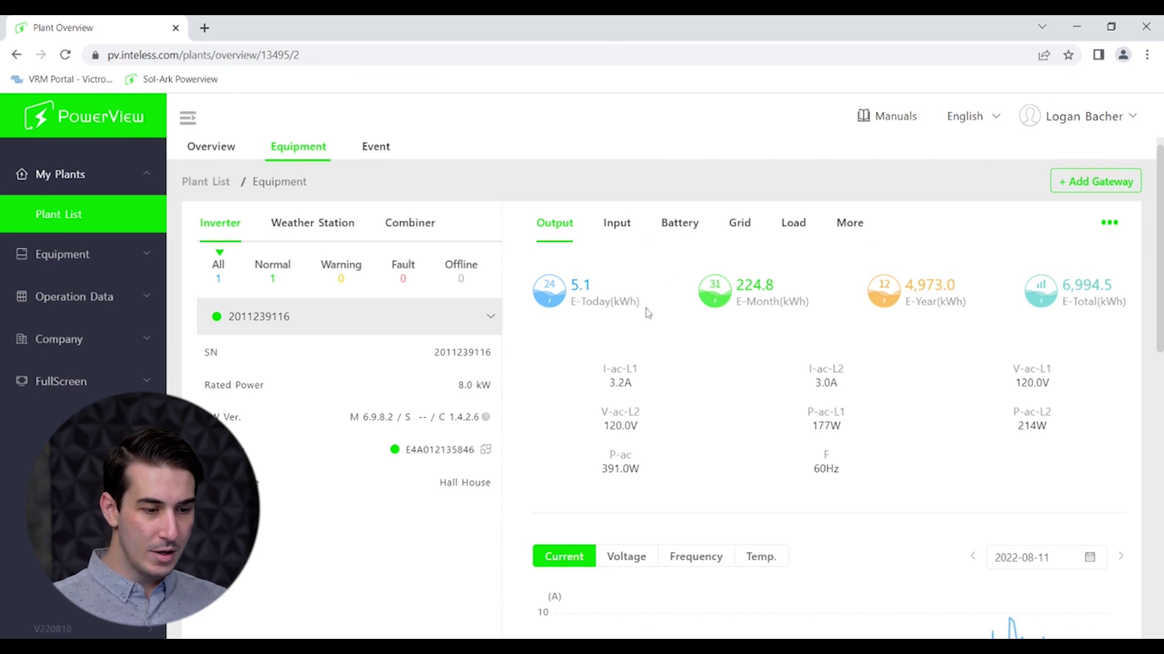
pyautogui.scroll(-2, 646, 312)
pyautogui.scroll(1, 646, 312)
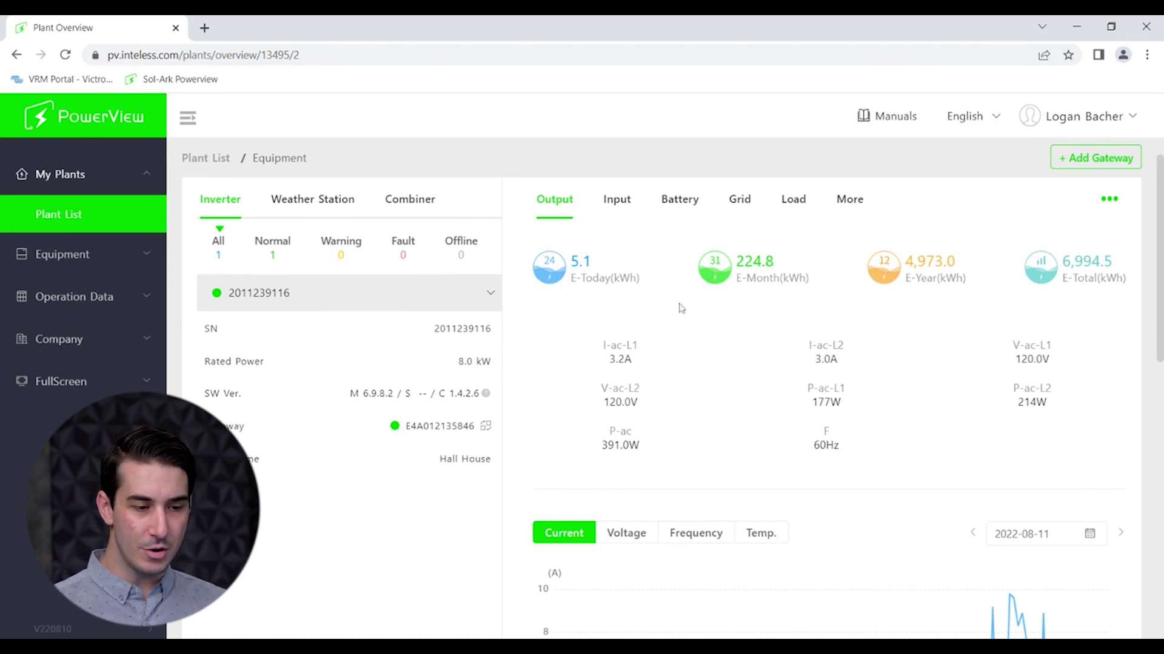
# Step: Review the inverter's PV Input readings
pyautogui.click(616, 200)
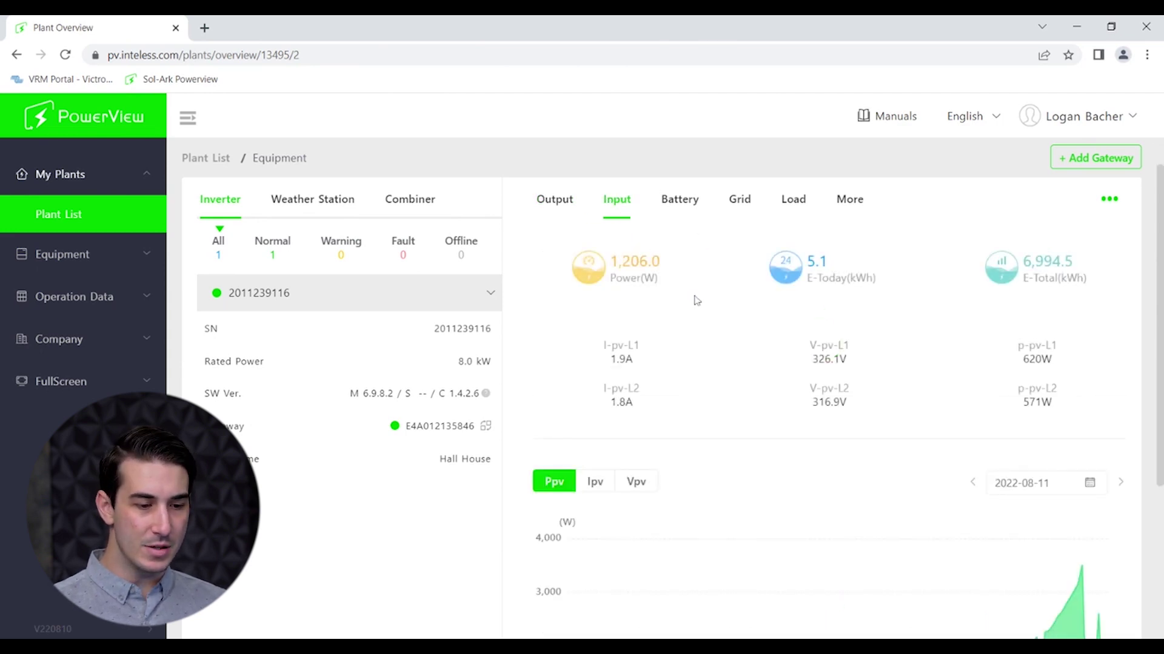
pyautogui.scroll(-2, 774, 341)
pyautogui.scroll(3, 777, 343)
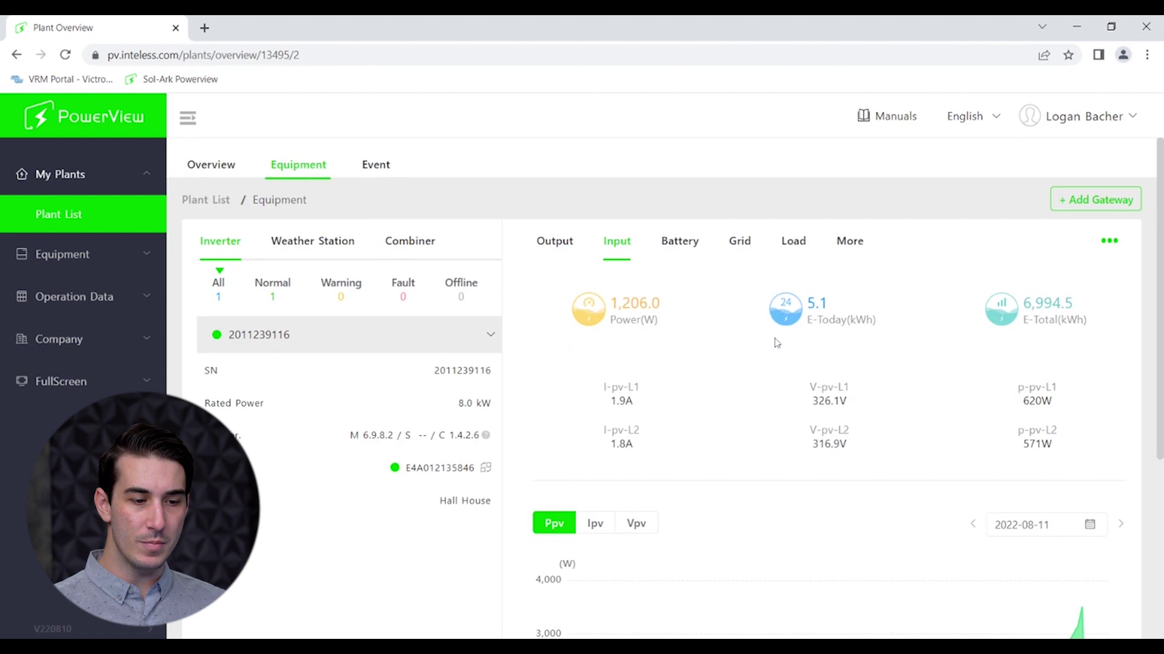
pyautogui.scroll(-1, 776, 342)
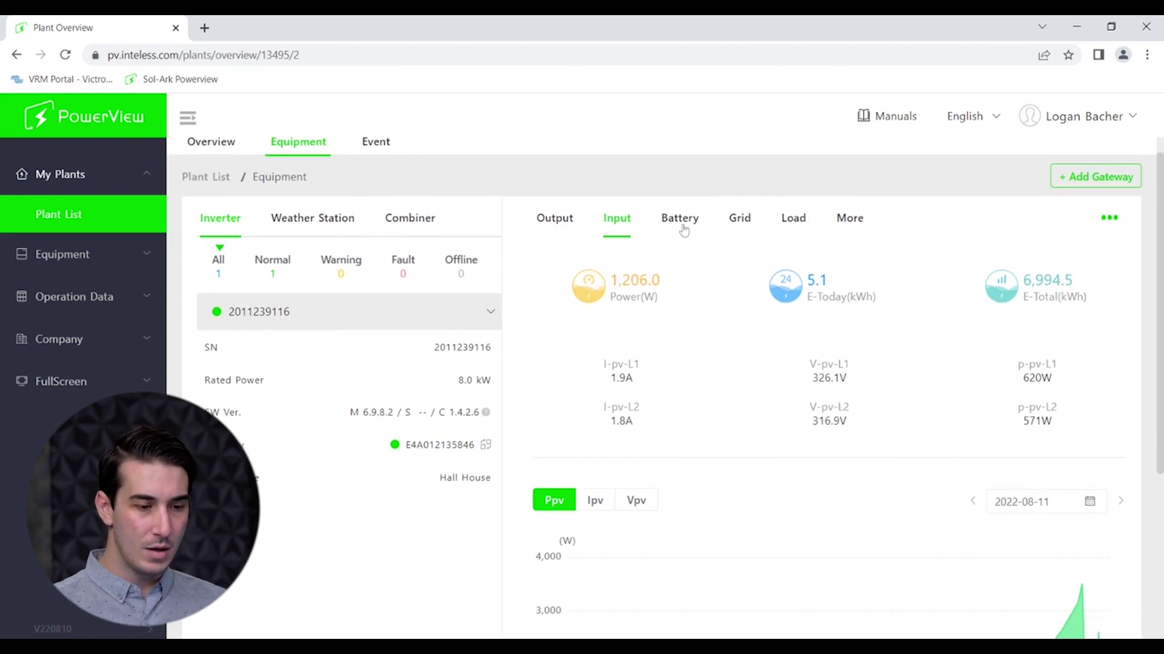
# Step: Check the battery stats, then the Grid data: 2.1 kWh imported today, 783.0 kWh total
pyautogui.click(683, 229)
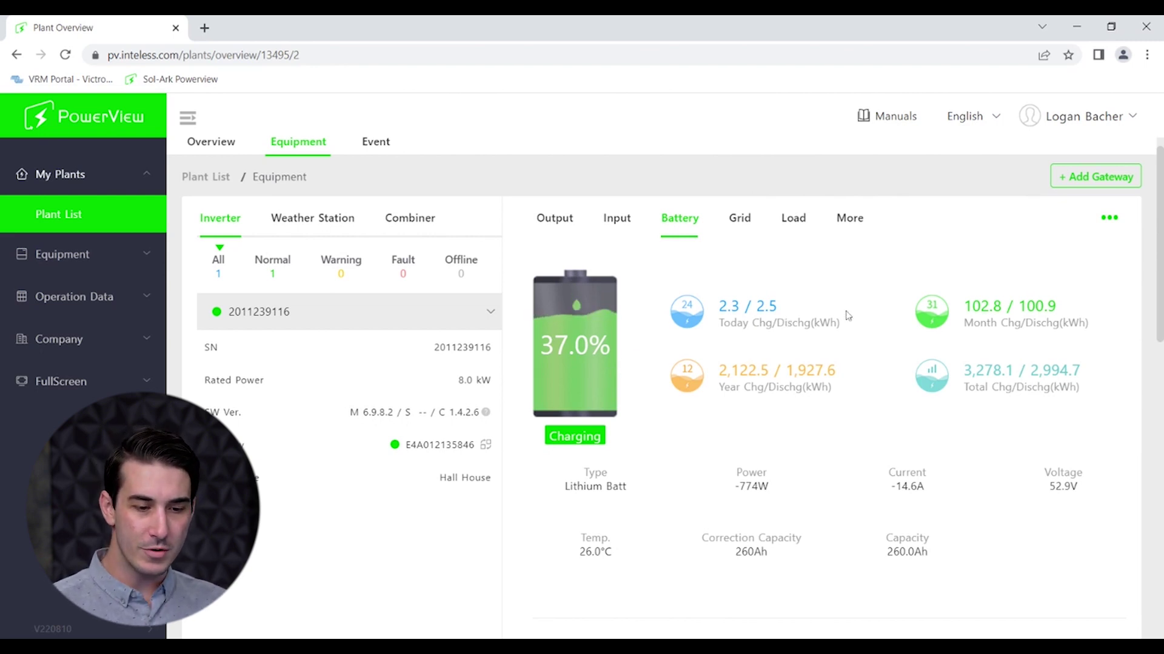
pyautogui.click(740, 220)
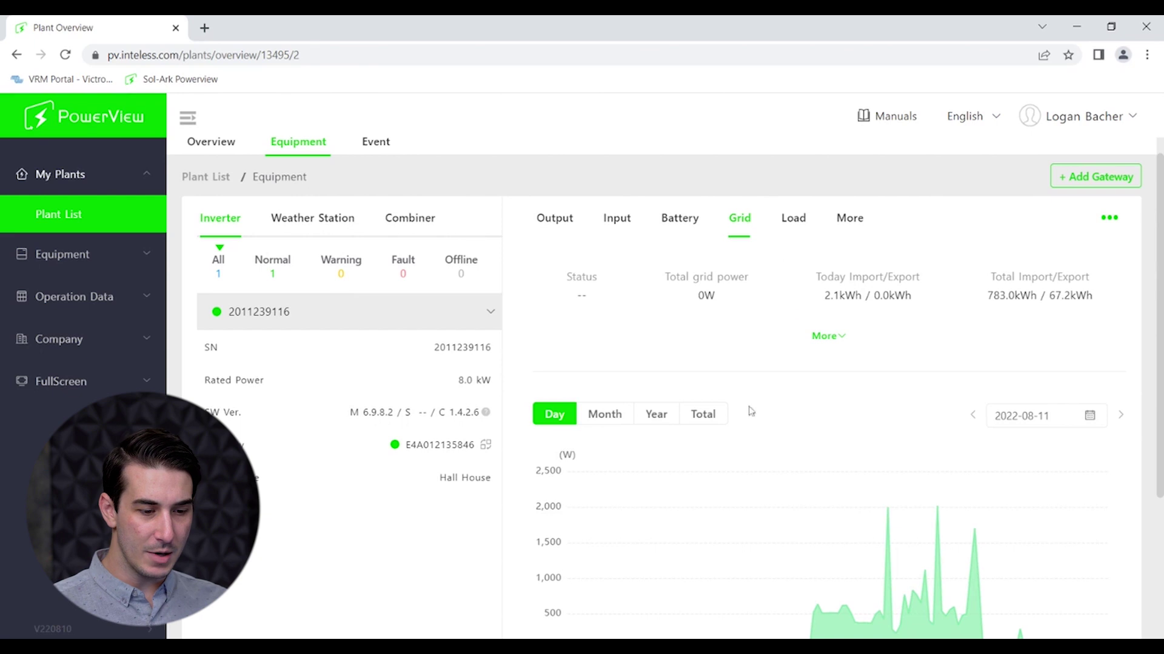
pyautogui.scroll(-3, 704, 348)
pyautogui.scroll(4, 705, 350)
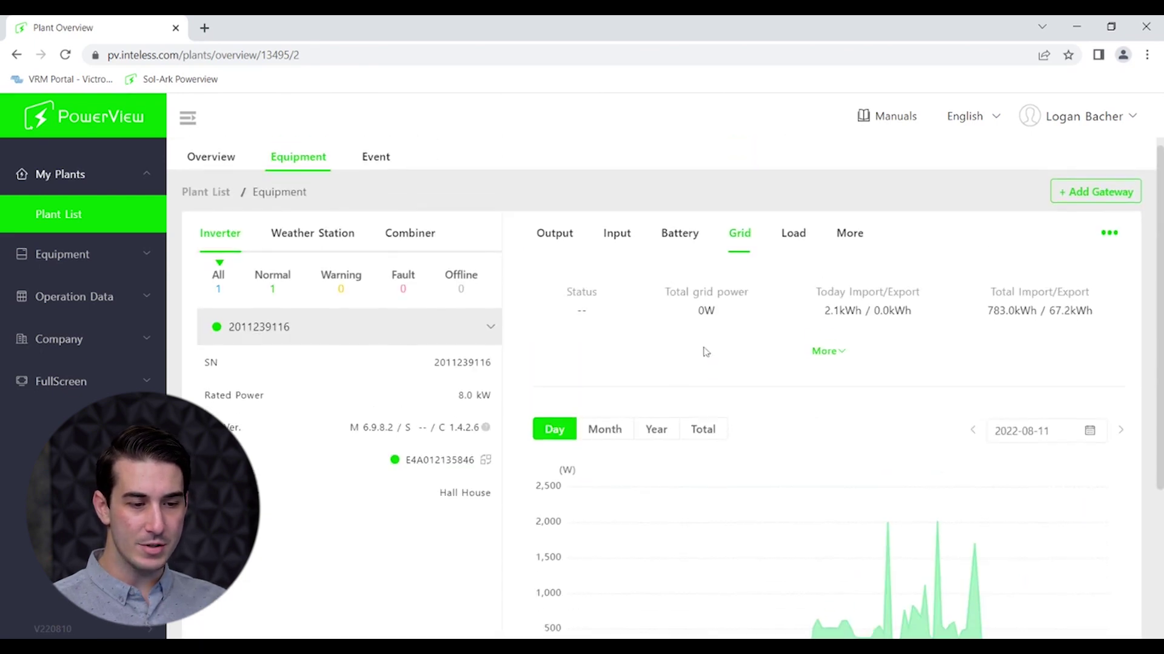
pyautogui.scroll(-1, 704, 351)
pyautogui.scroll(1, 697, 345)
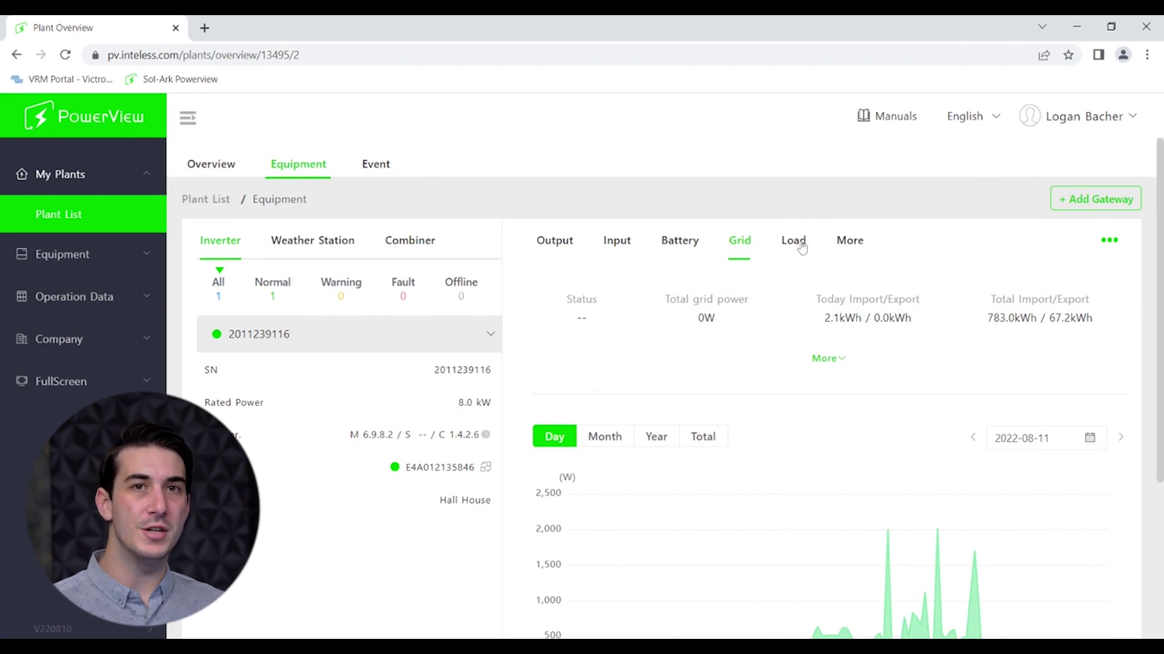
# Step: View the household Load data, then the More tab's parameter chart for 2022-08-11
pyautogui.click(801, 247)
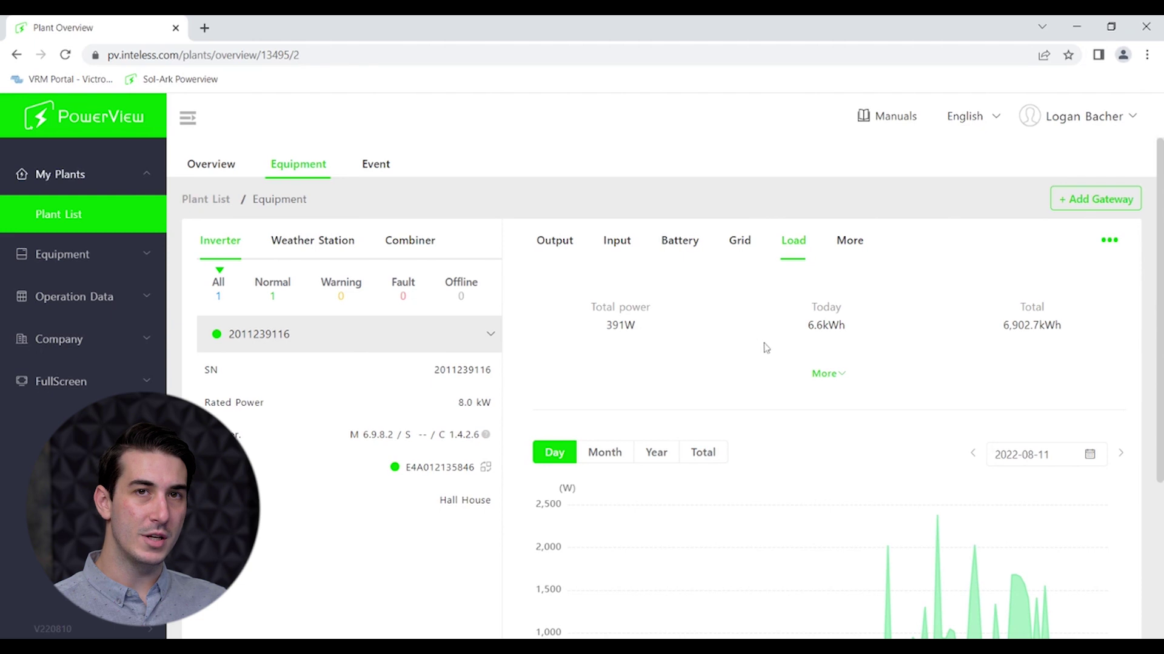
pyautogui.click(851, 244)
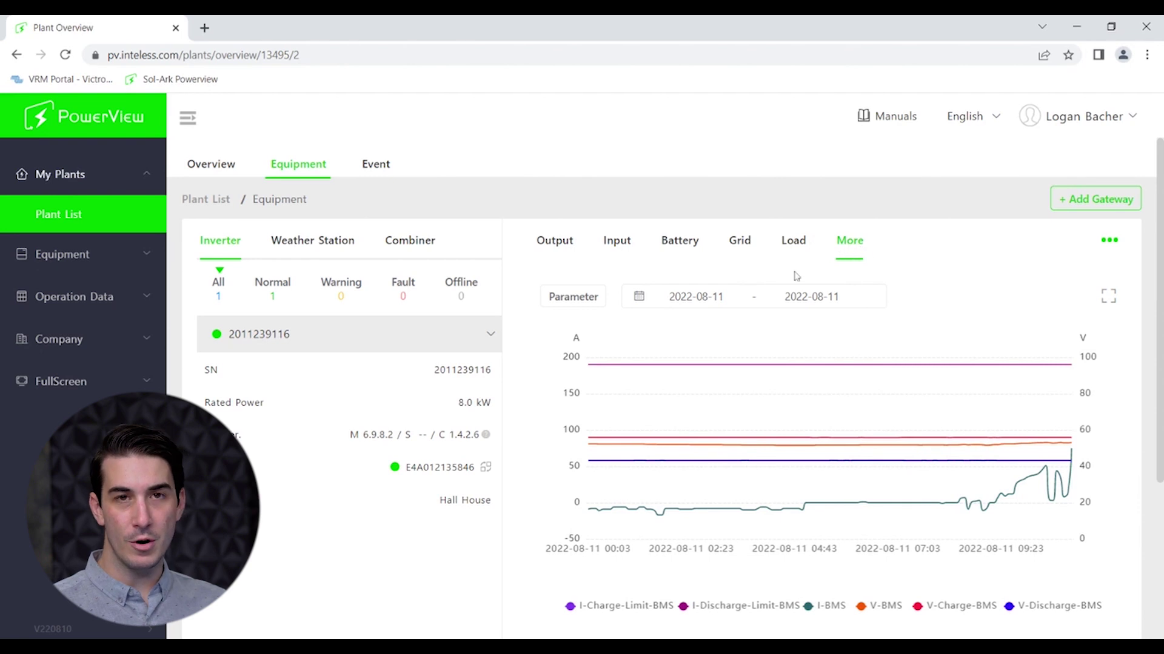
pyautogui.scroll(-2, 794, 273)
pyautogui.scroll(2, 794, 274)
# Step: Return to the inverter's Output tab and scroll through its readings and charts
pyautogui.click(570, 242)
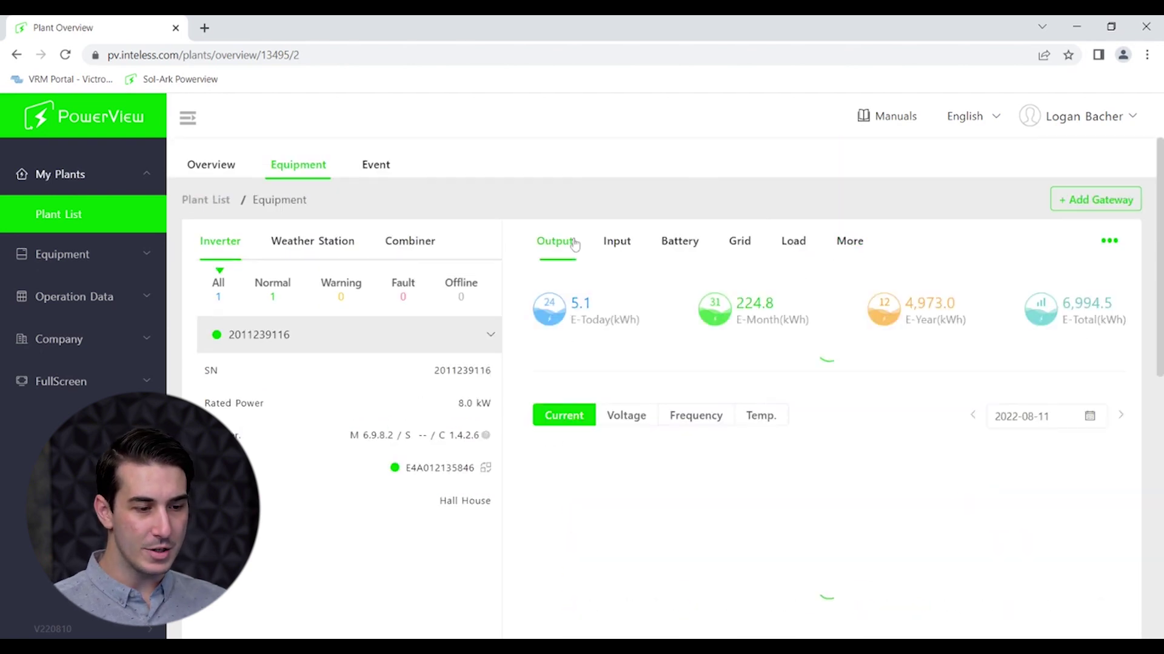
pyautogui.scroll(-2, 599, 351)
pyautogui.scroll(-4, 598, 355)
pyautogui.scroll(5, 598, 354)
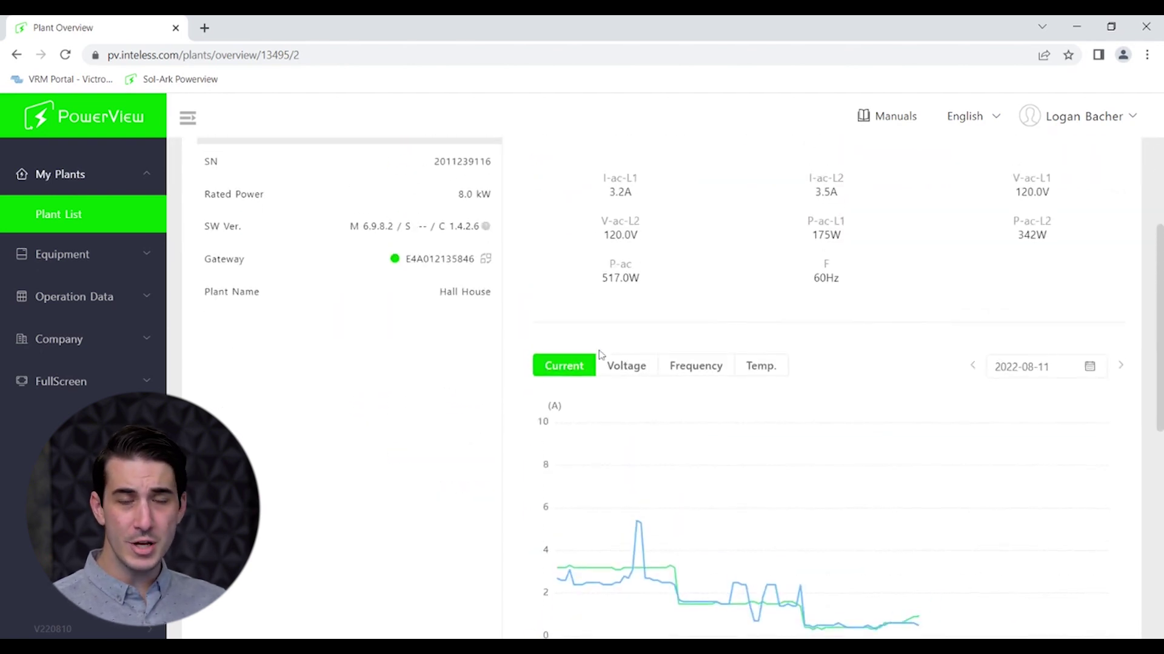
pyautogui.scroll(-5, 599, 354)
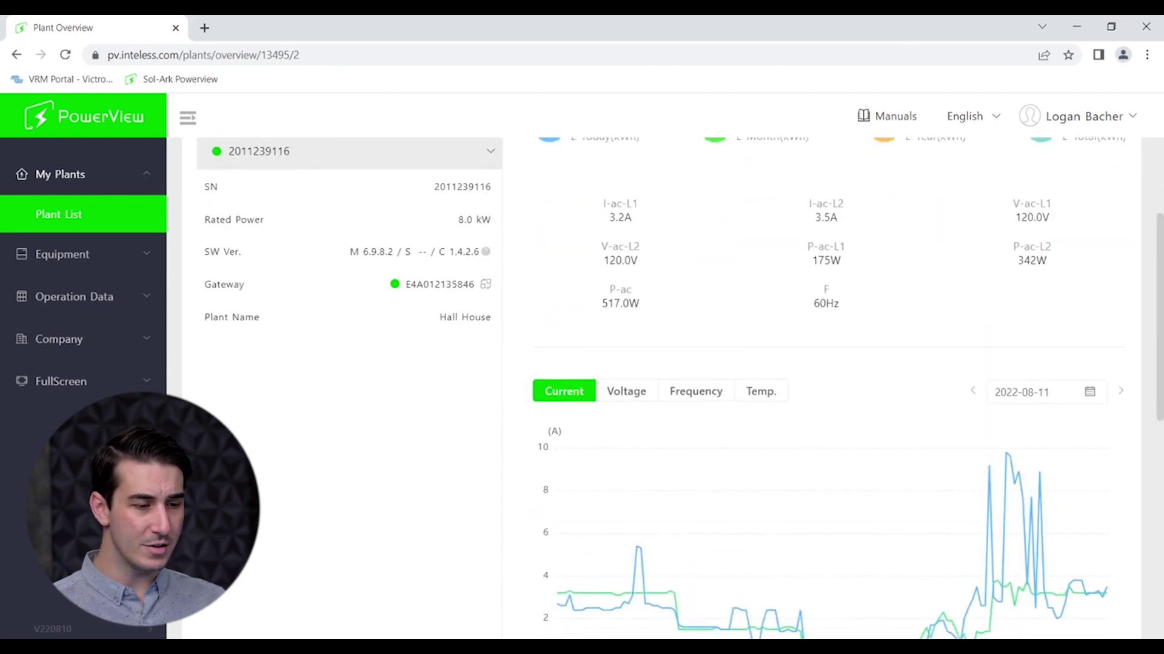
pyautogui.scroll(6, 644, 325)
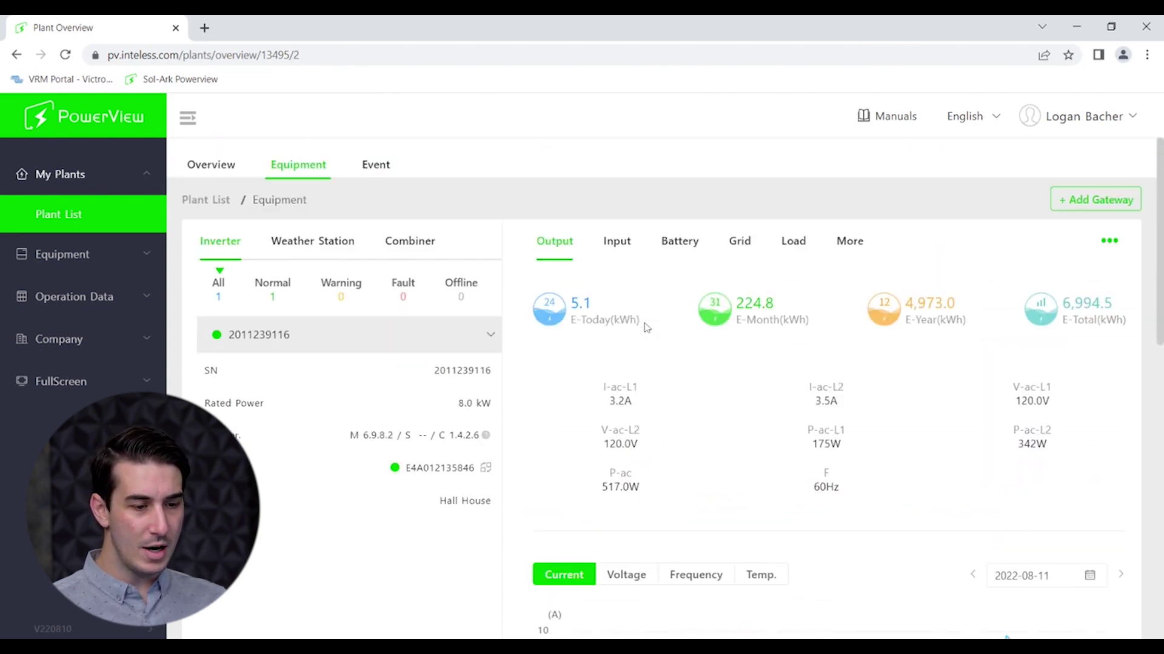
pyautogui.moveTo(644, 325); pyautogui.dragTo(793, 406)
pyautogui.click(793, 406)
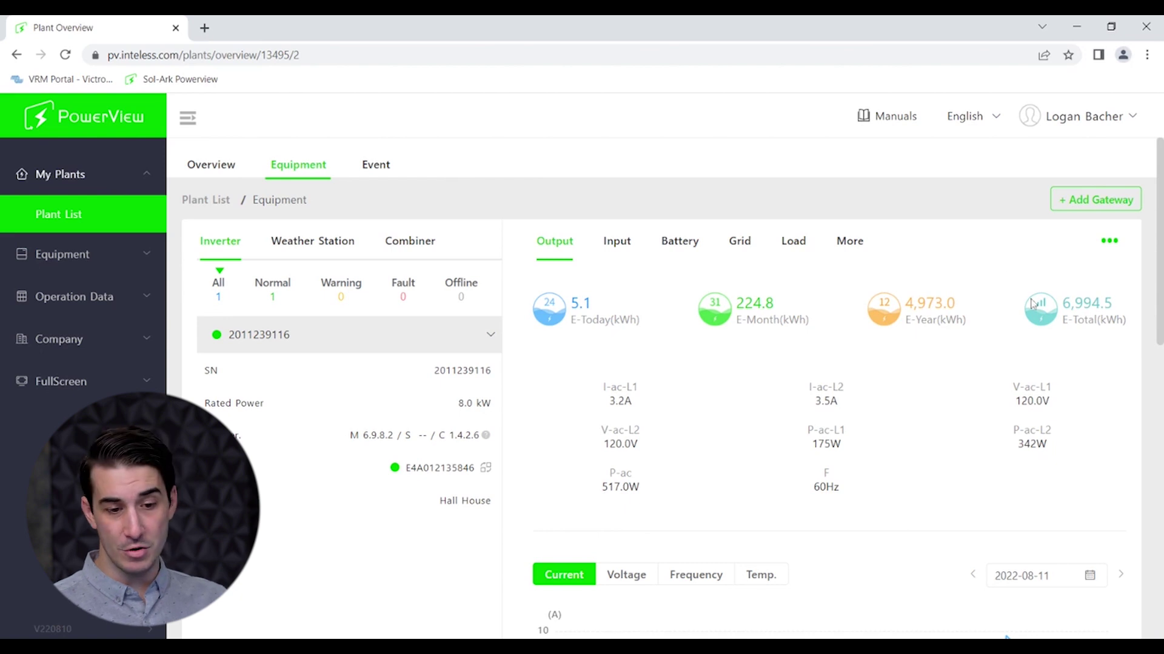
pyautogui.scroll(-1, 721, 429)
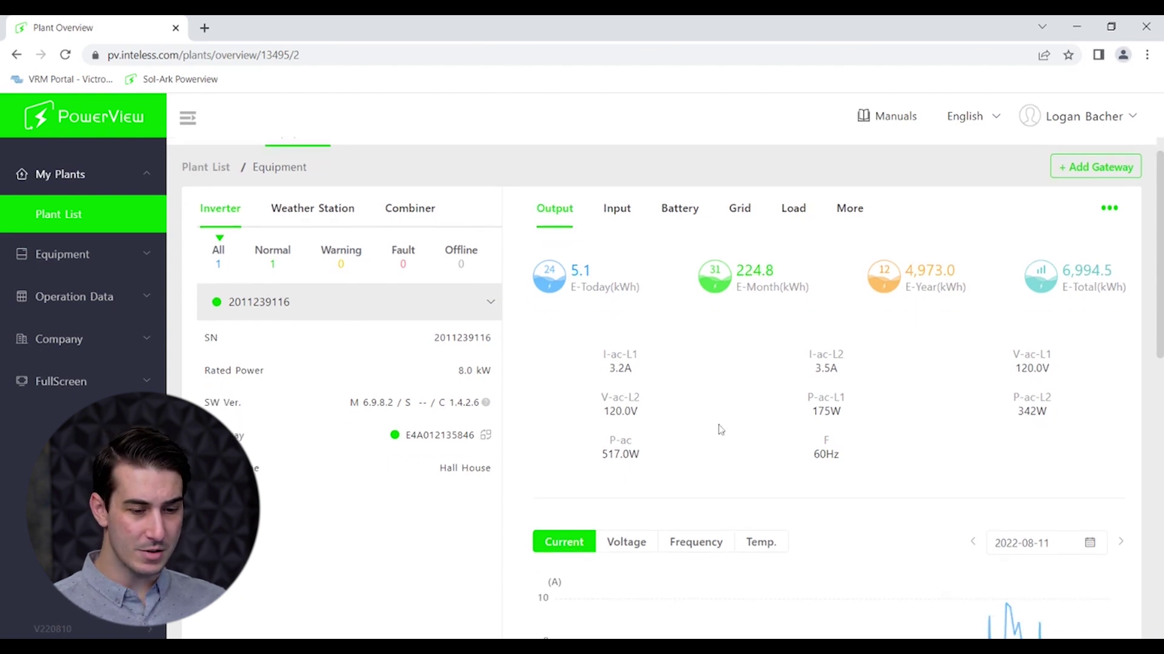
pyautogui.scroll(-4, 721, 429)
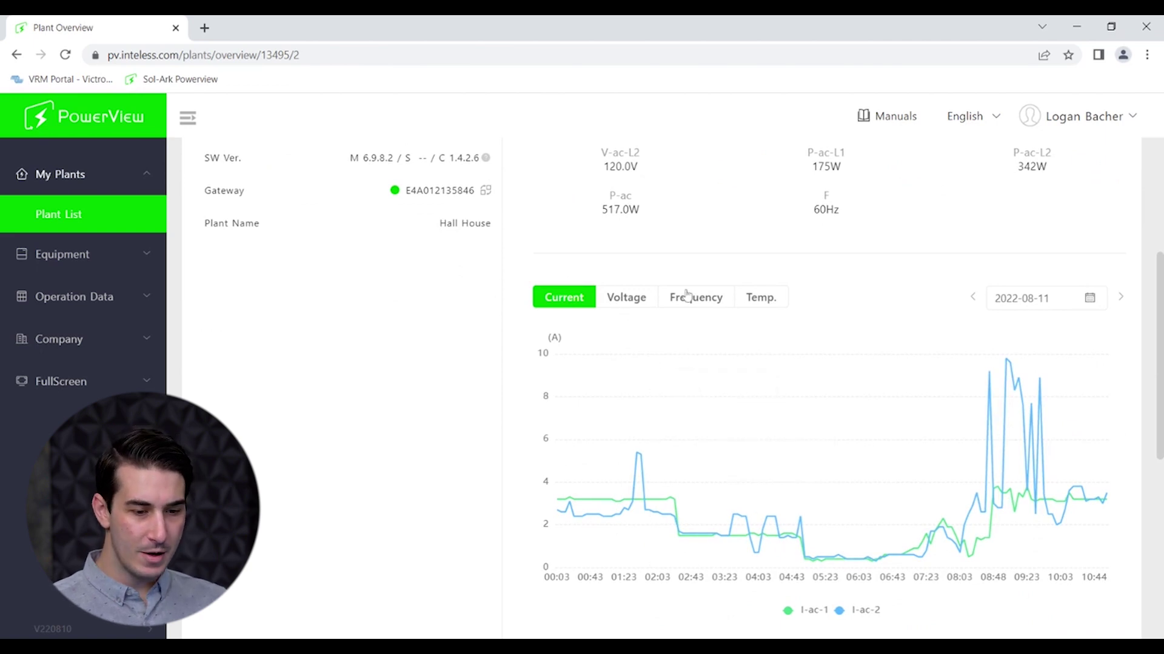
pyautogui.scroll(-2, 847, 283)
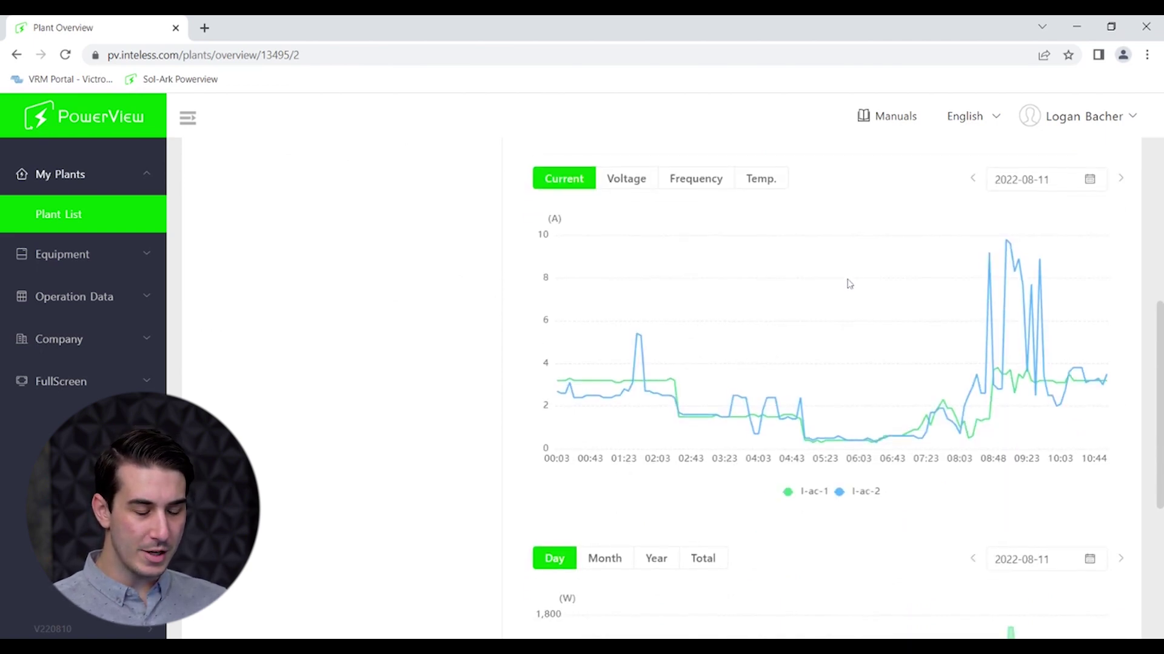
pyautogui.scroll(-2, 848, 282)
pyautogui.scroll(-3, 683, 387)
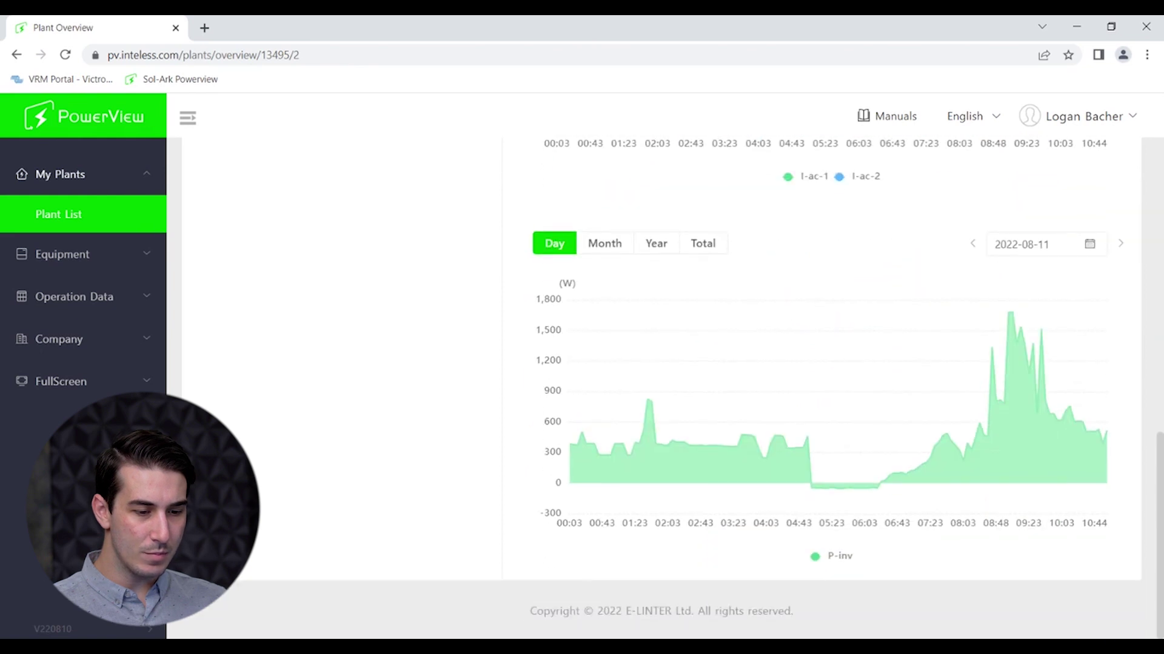
pyautogui.scroll(6, 684, 388)
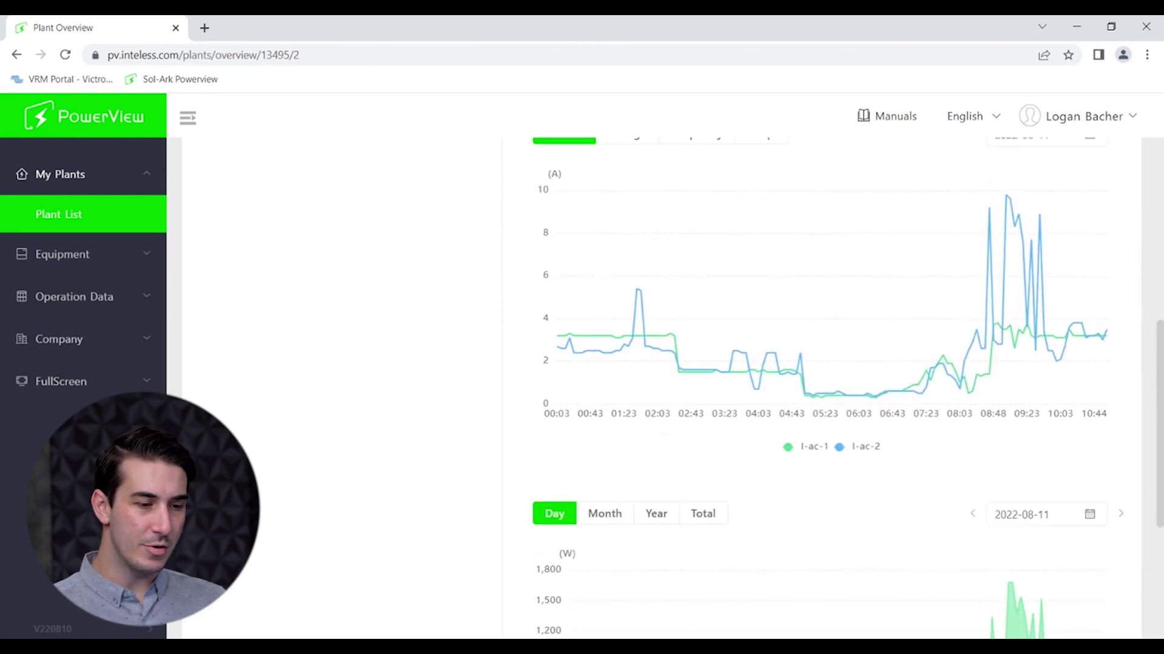
# Step: Switch the output chart to AC voltage, then back to AC current
pyautogui.click(646, 234)
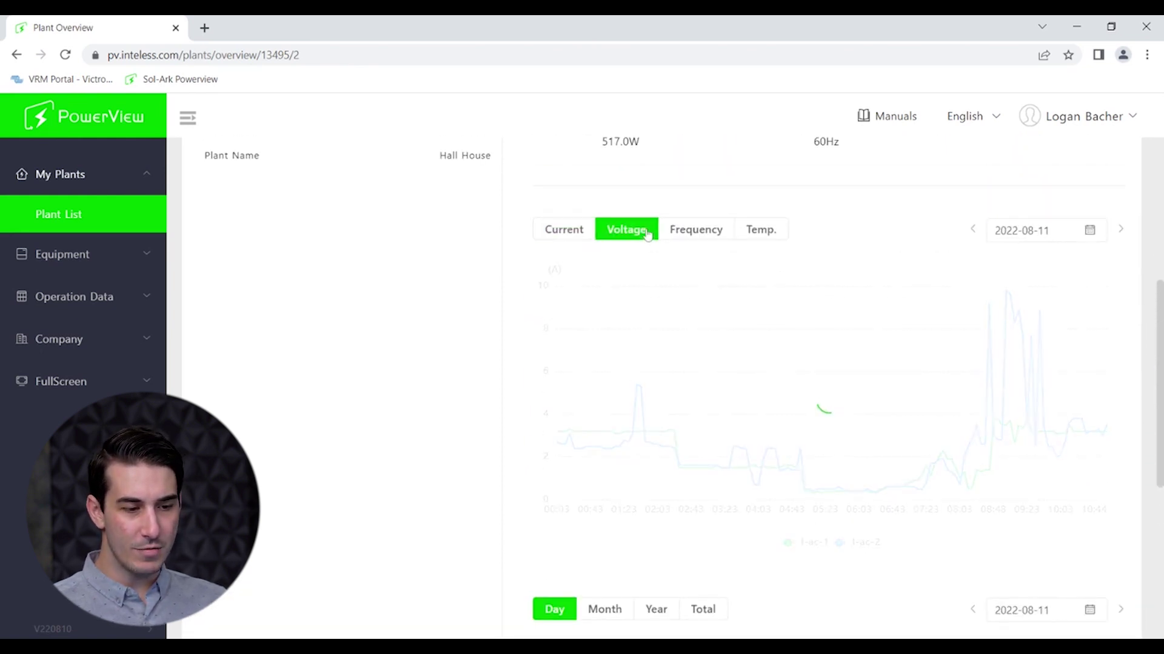
pyautogui.scroll(5, 691, 240)
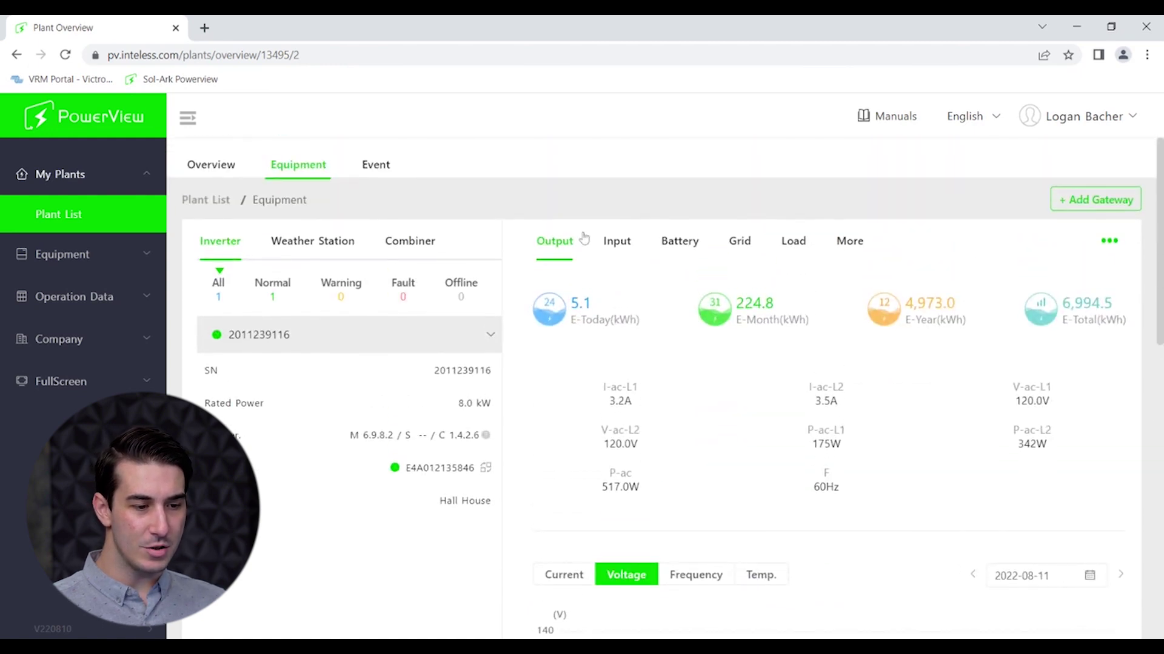
pyautogui.scroll(-4, 675, 356)
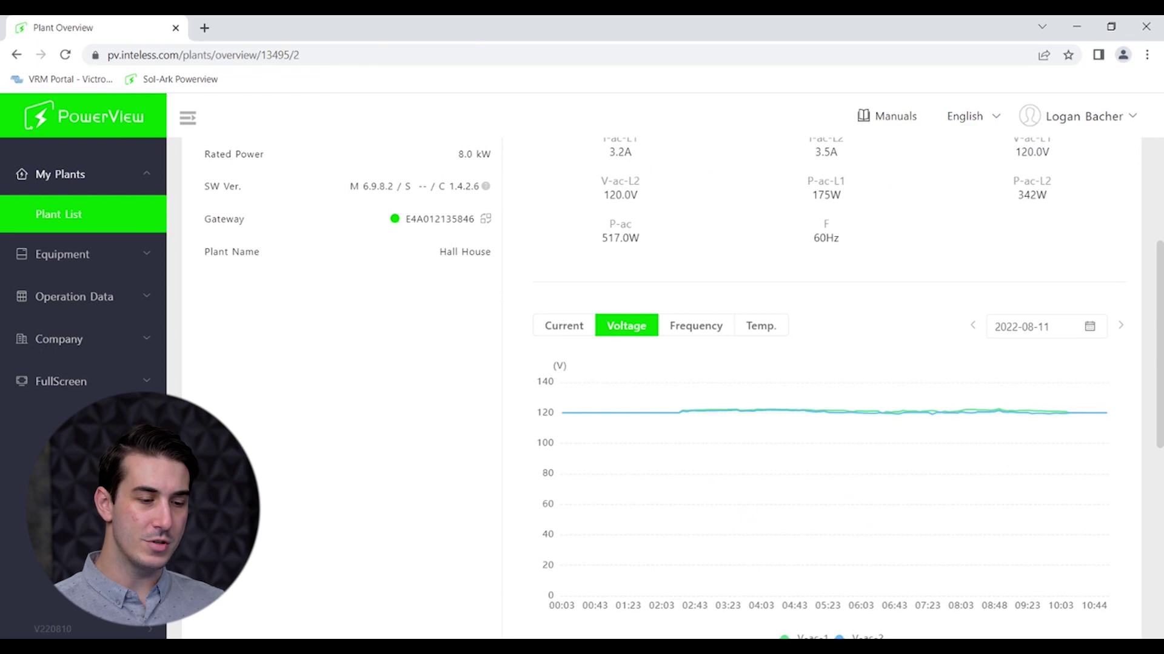
pyautogui.click(577, 326)
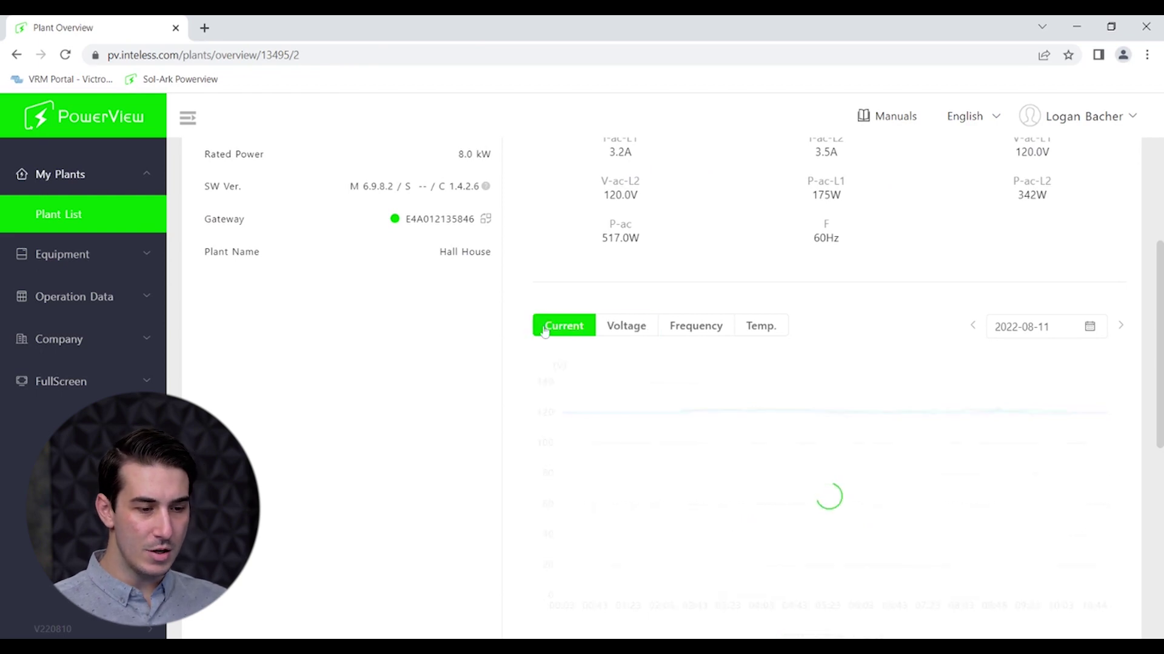
pyautogui.scroll(-4, 881, 335)
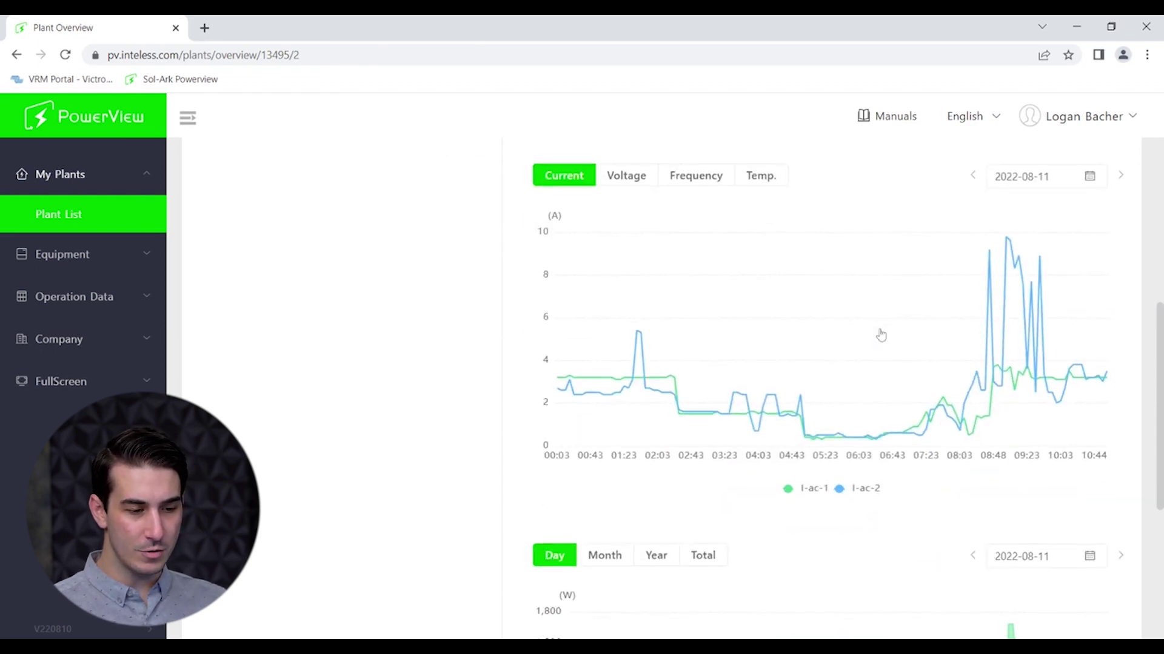
pyautogui.scroll(-3, 880, 335)
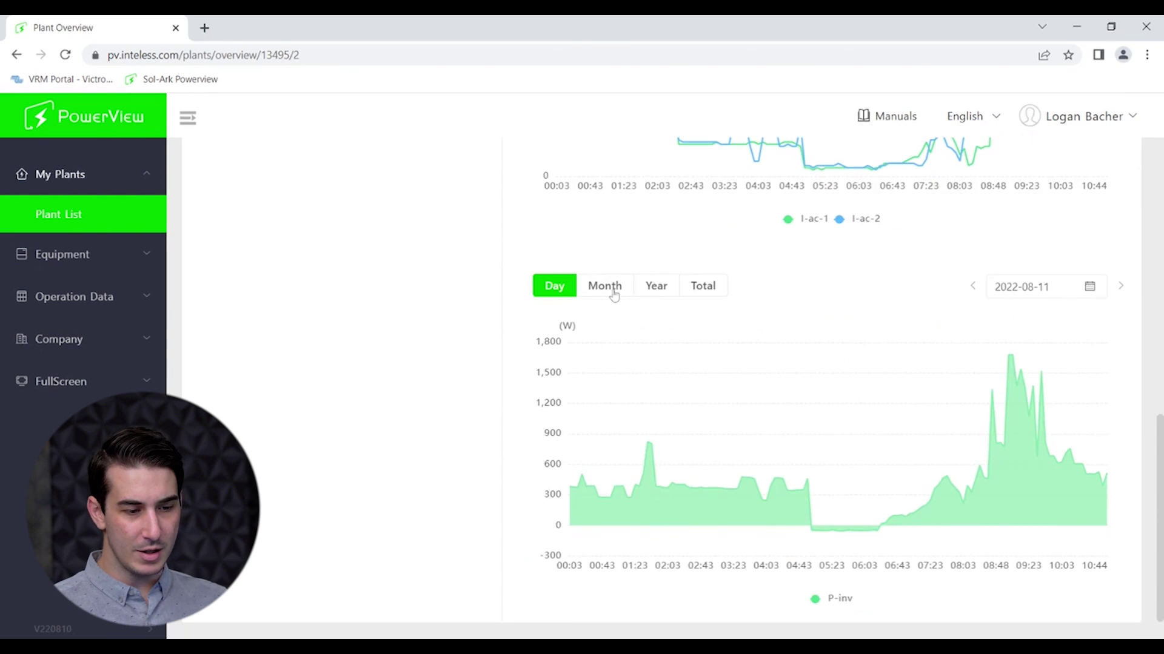
# Step: Cycle the generation chart through Month, Year, Day and Total, then reopen the parameter chart
pyautogui.click(614, 294)
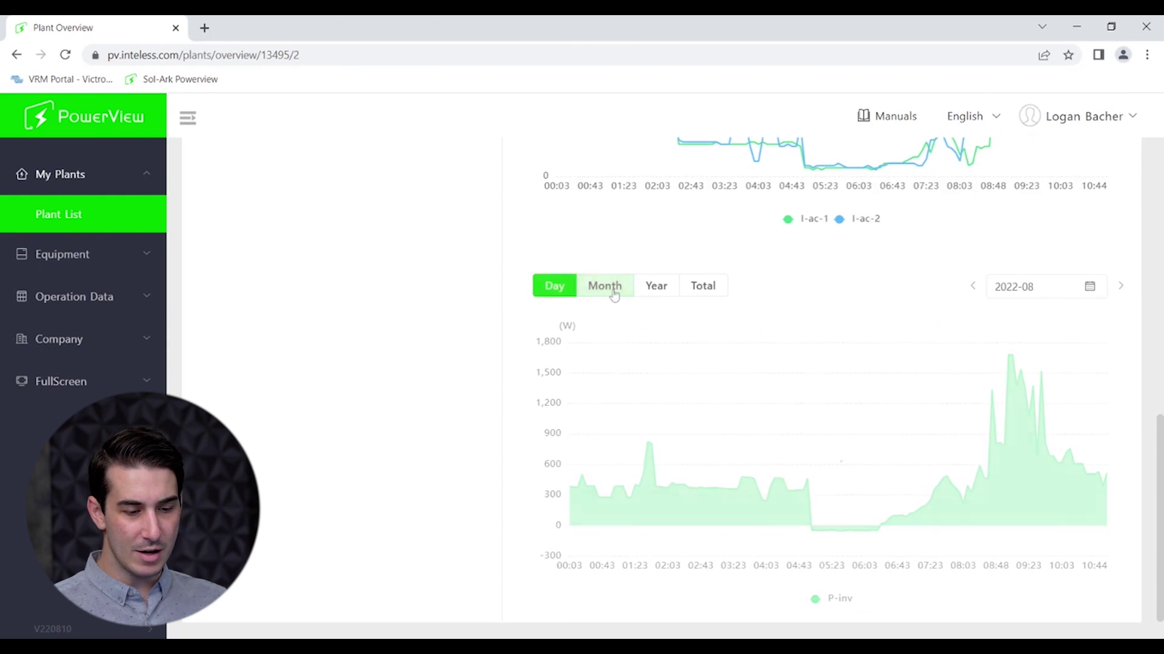
pyautogui.click(673, 293)
pyautogui.click(557, 289)
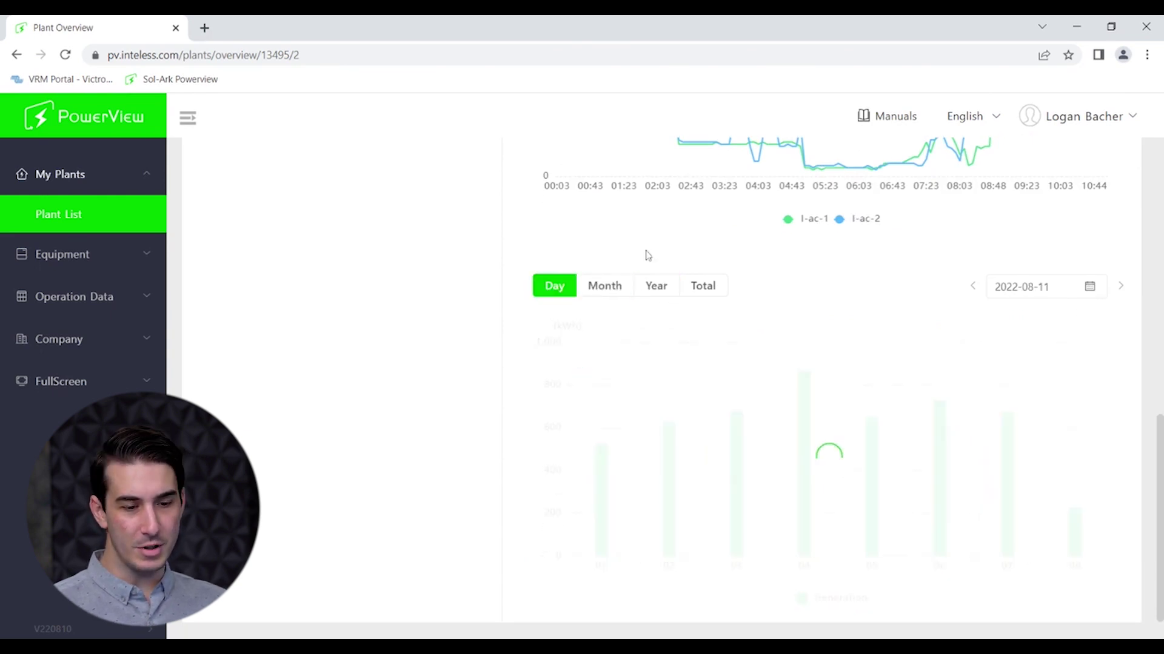
pyautogui.click(702, 286)
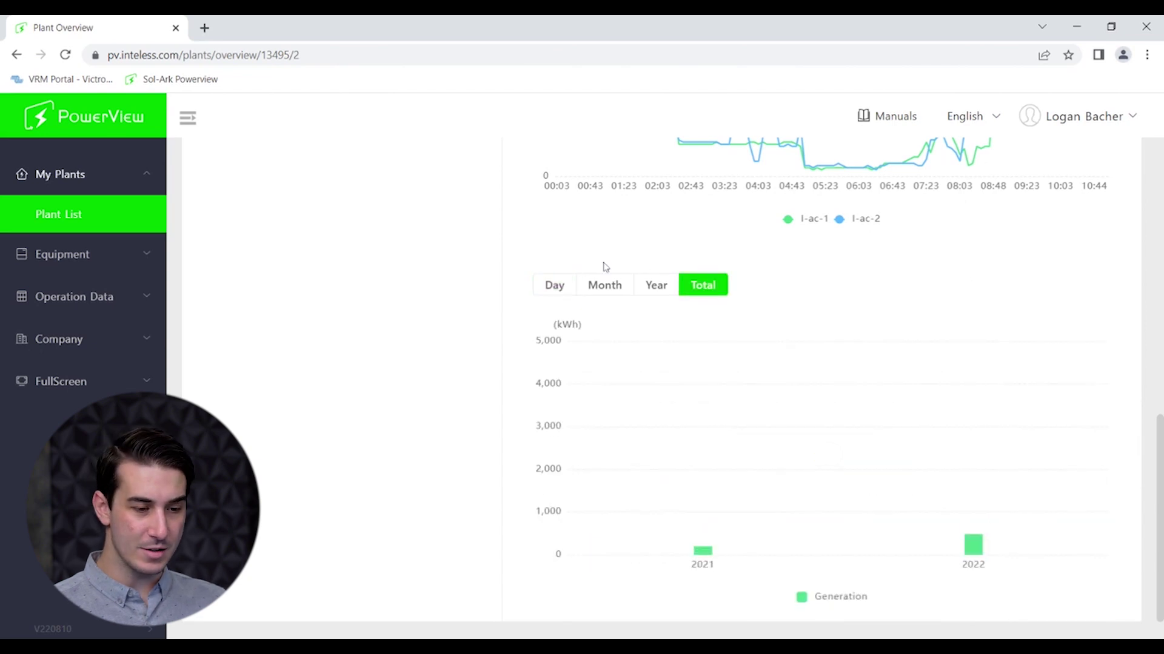
pyautogui.moveTo(697, 366)
pyautogui.scroll(-1, 695, 366)
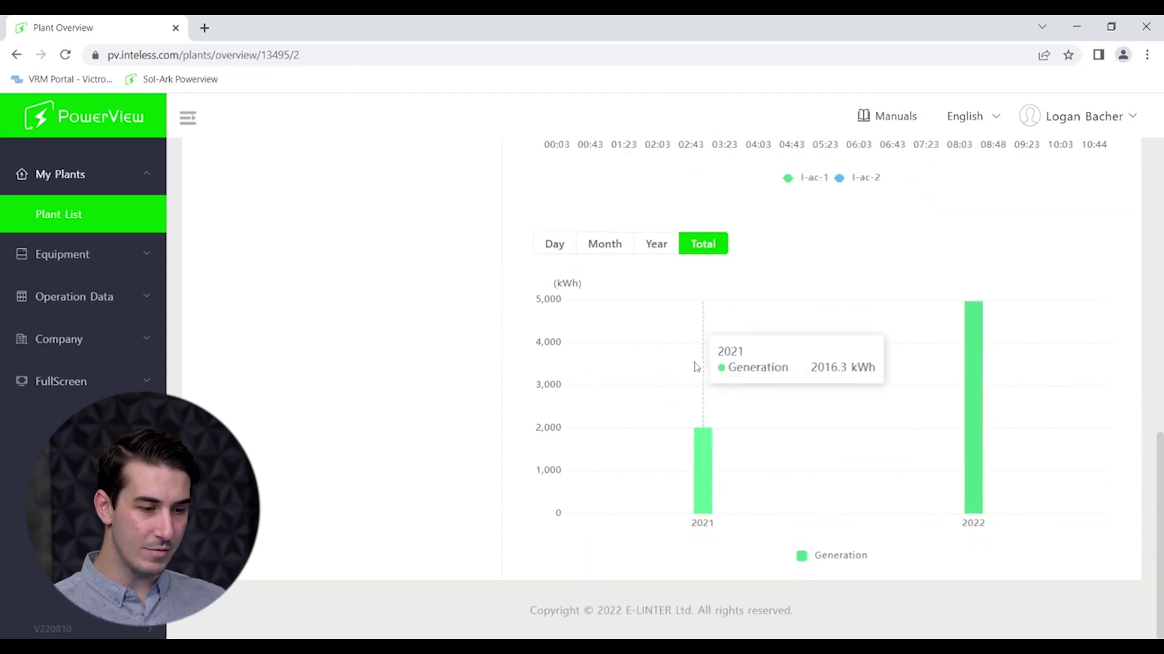
pyautogui.scroll(10, 694, 366)
pyautogui.click(591, 330)
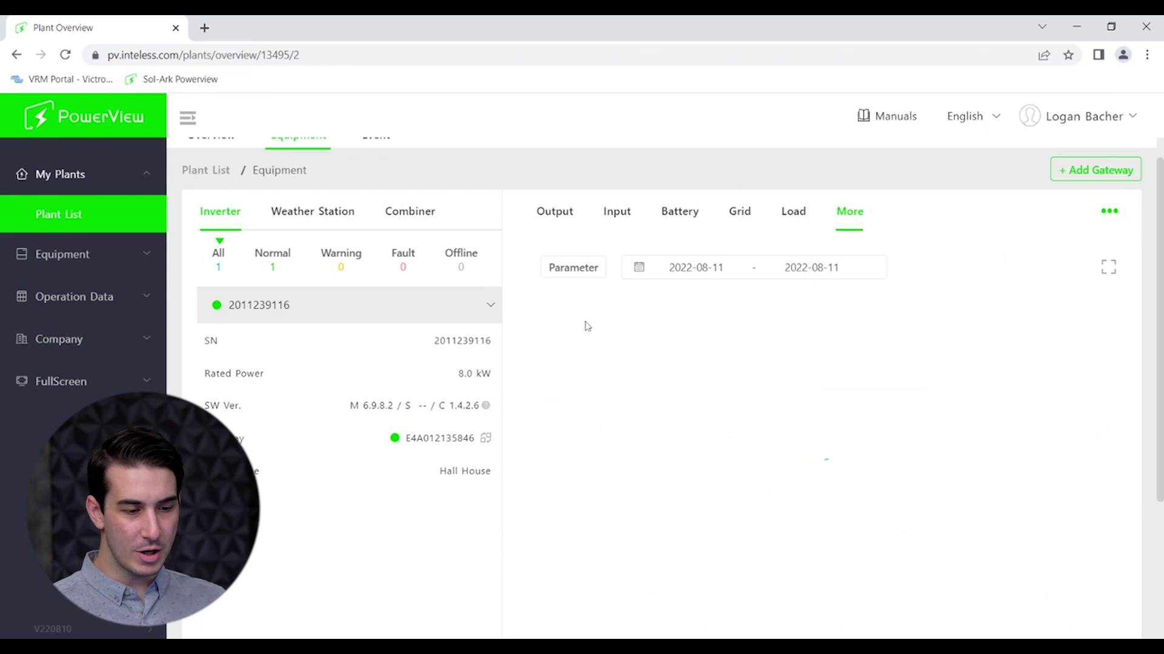
# Step: Scroll the parameter chart to review the six ticked battery BMS values
pyautogui.scroll(-1, 585, 325)
pyautogui.scroll(2, 584, 325)
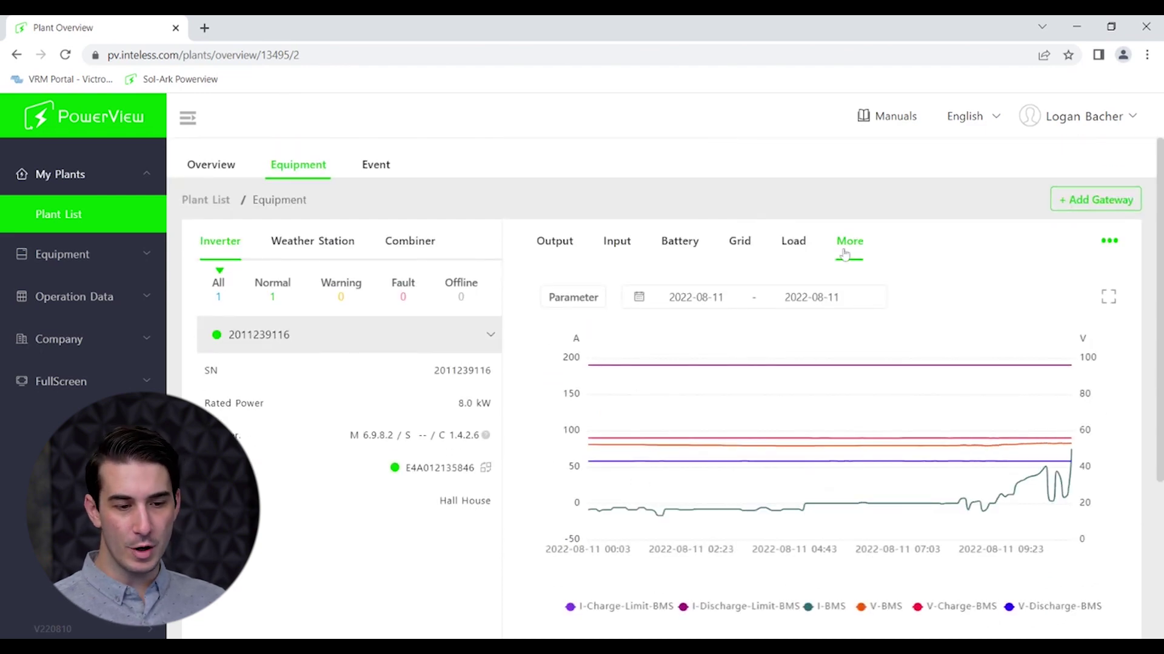
pyautogui.scroll(-2, 667, 286)
pyautogui.scroll(1, 652, 285)
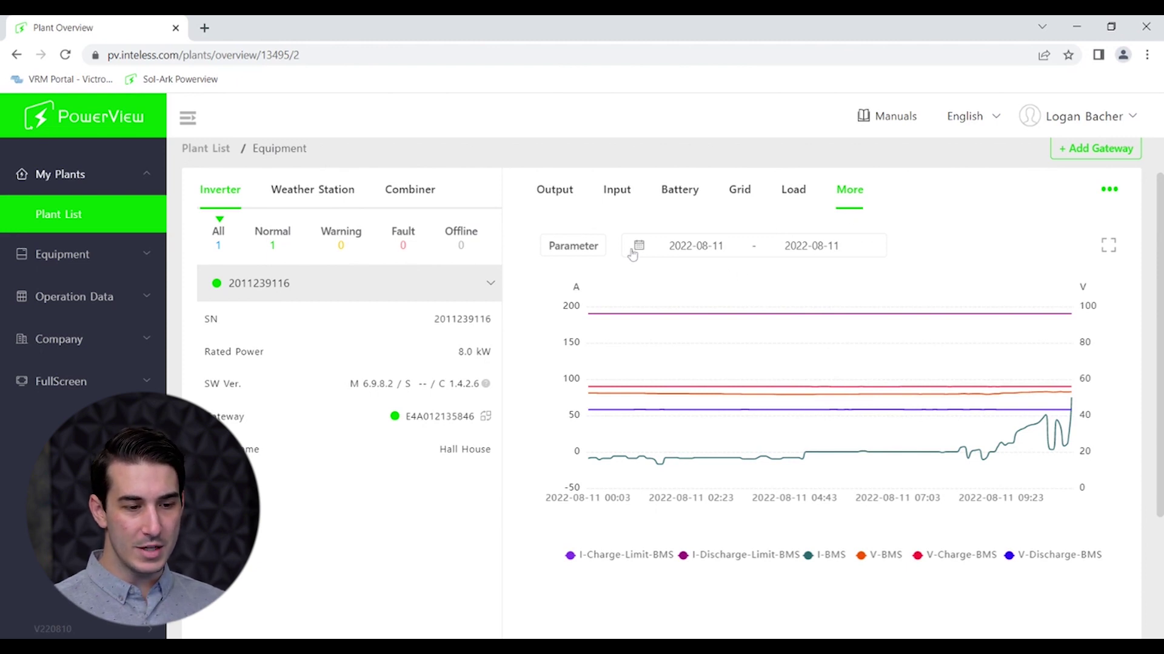
# Step: Bring up the chart parameter list and scroll through it to find the Grid parameters
pyautogui.click(551, 246)
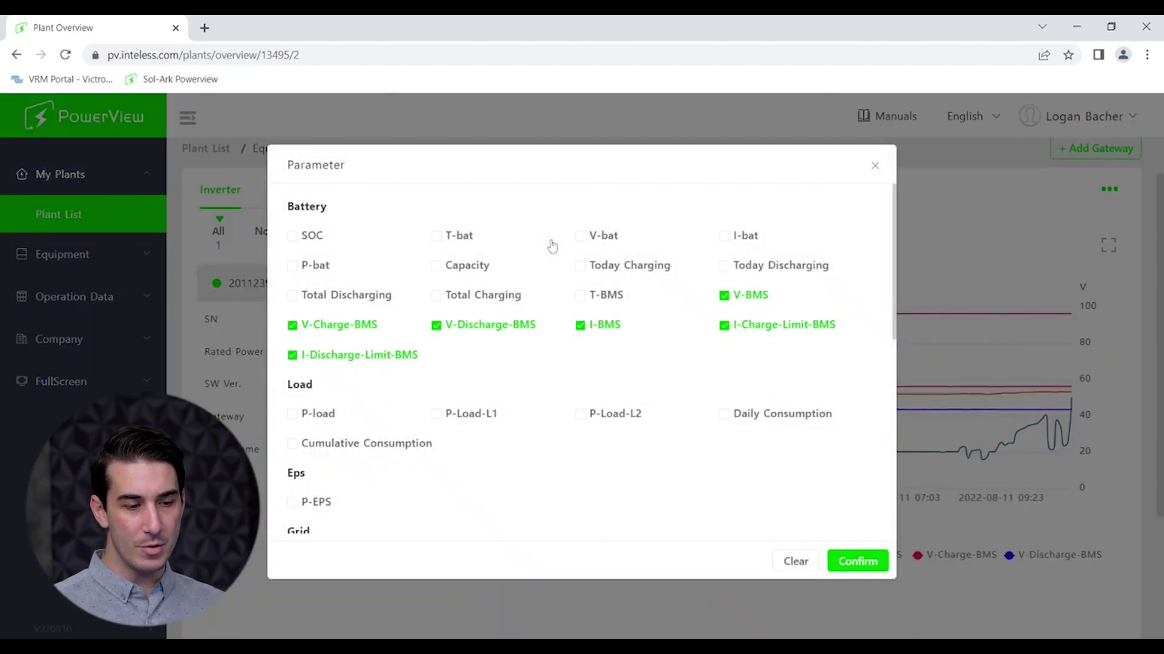
pyautogui.scroll(-1, 535, 313)
pyautogui.scroll(1, 536, 313)
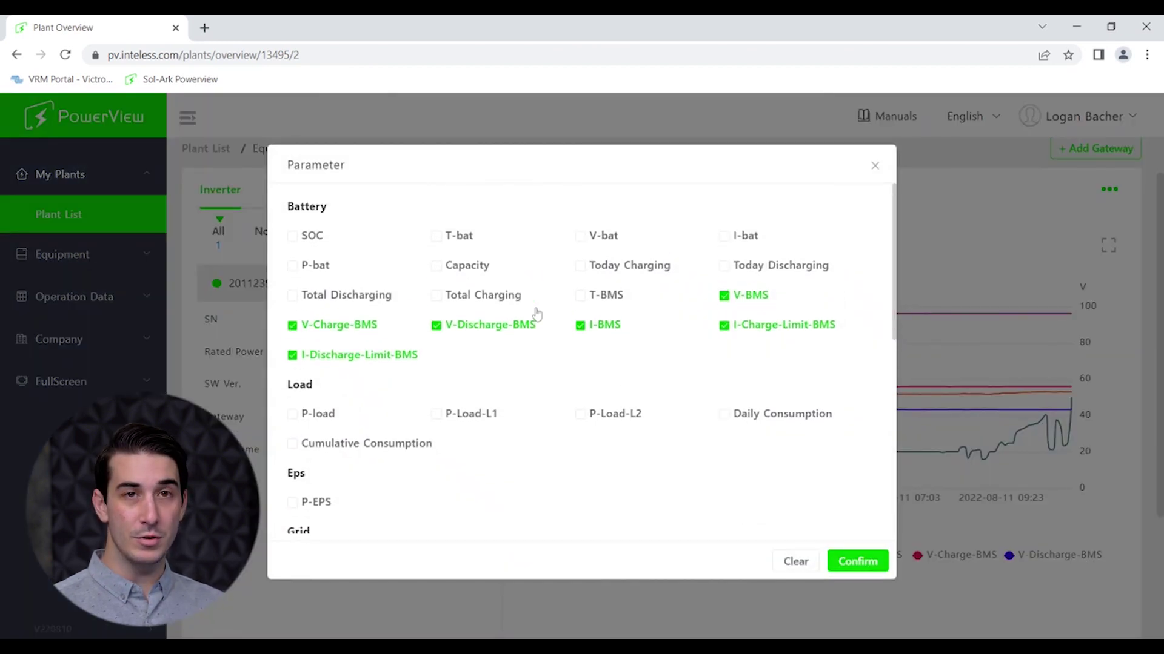
pyautogui.scroll(-1, 536, 313)
pyautogui.scroll(1, 533, 311)
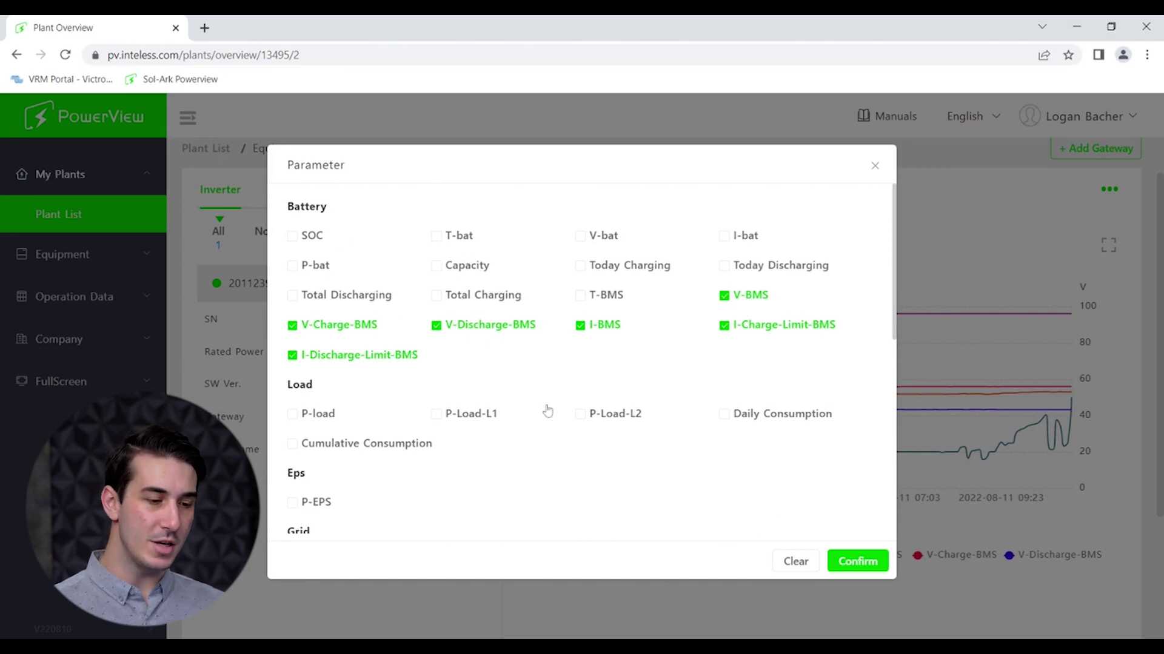
pyautogui.scroll(-1, 547, 412)
pyautogui.scroll(1, 545, 409)
pyautogui.scroll(-2, 545, 409)
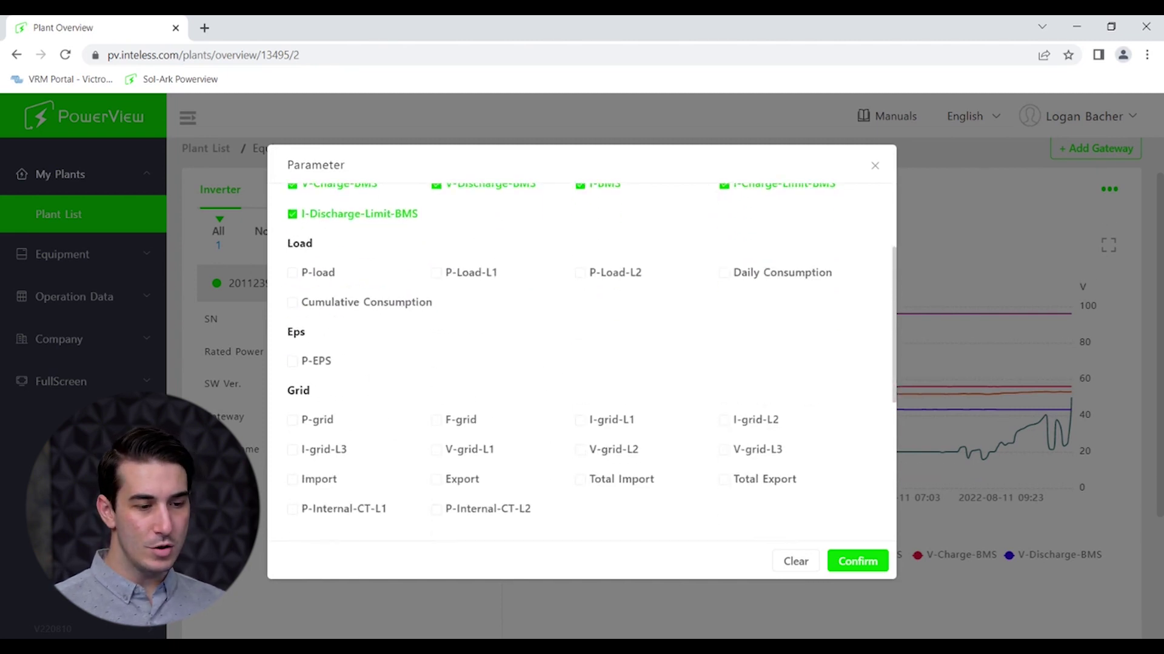
pyautogui.scroll(2, 546, 410)
pyautogui.scroll(-4, 545, 409)
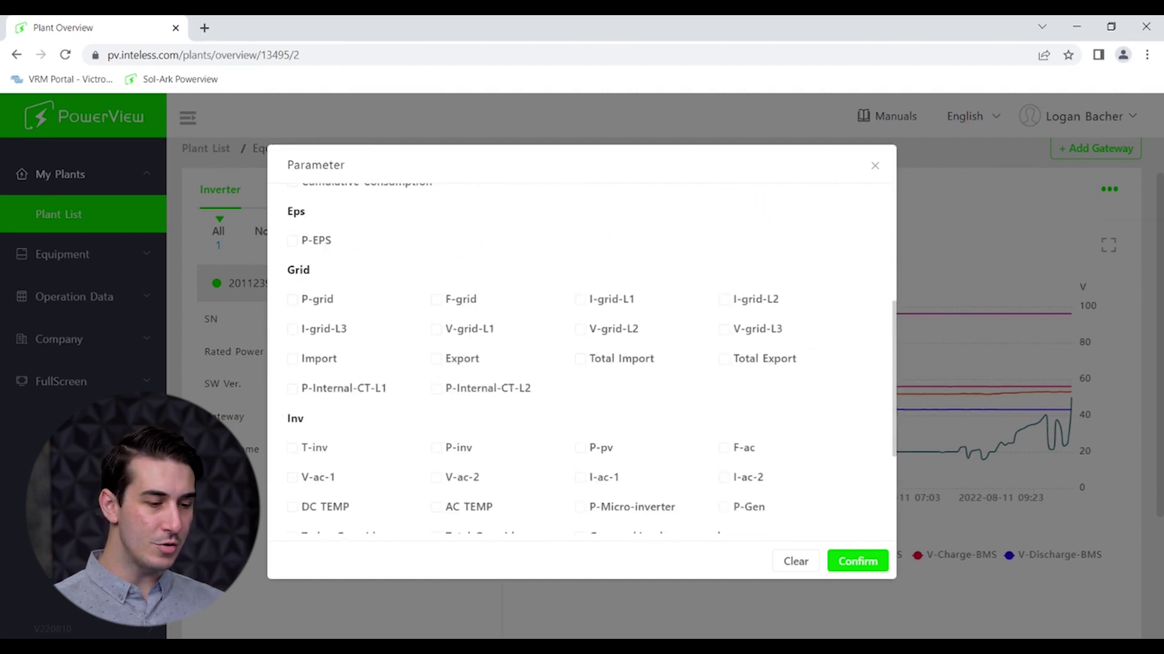
pyautogui.scroll(1, 546, 409)
pyautogui.scroll(-1, 546, 409)
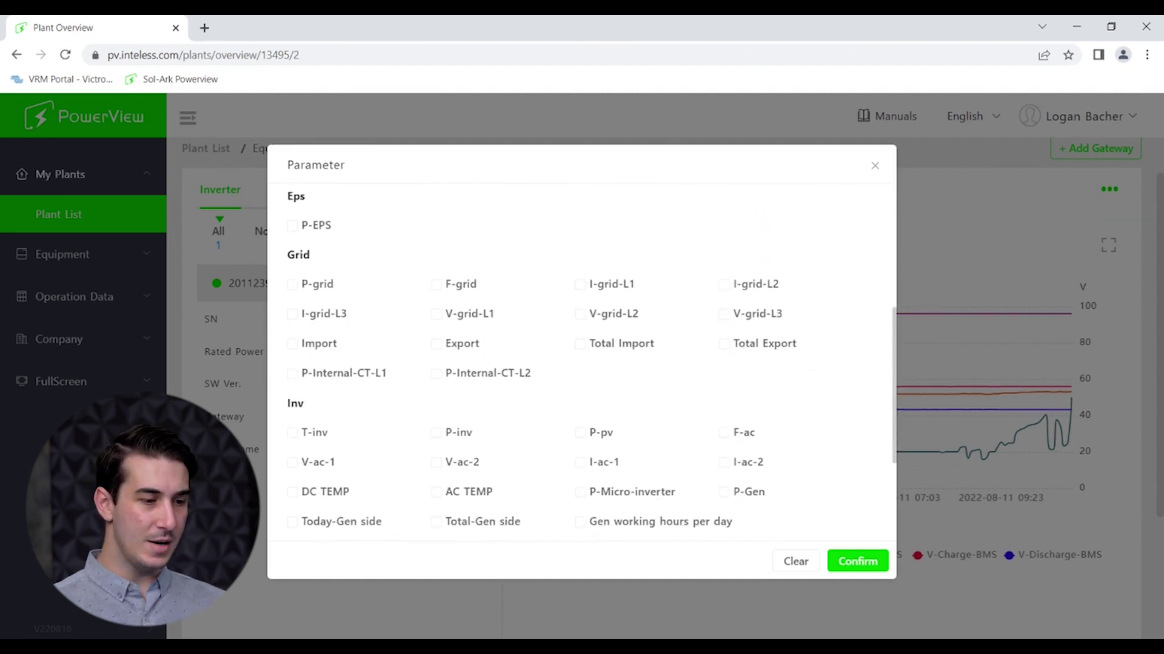
pyautogui.scroll(-1, 581, 357)
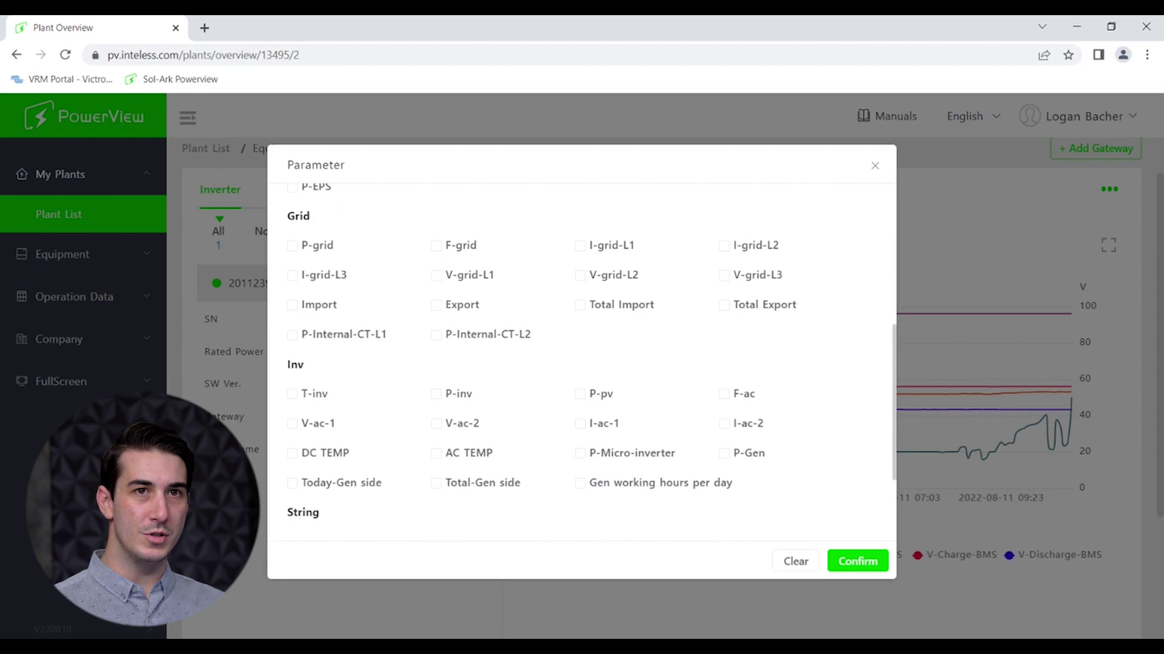
pyautogui.scroll(3, 546, 409)
pyautogui.scroll(-1, 545, 409)
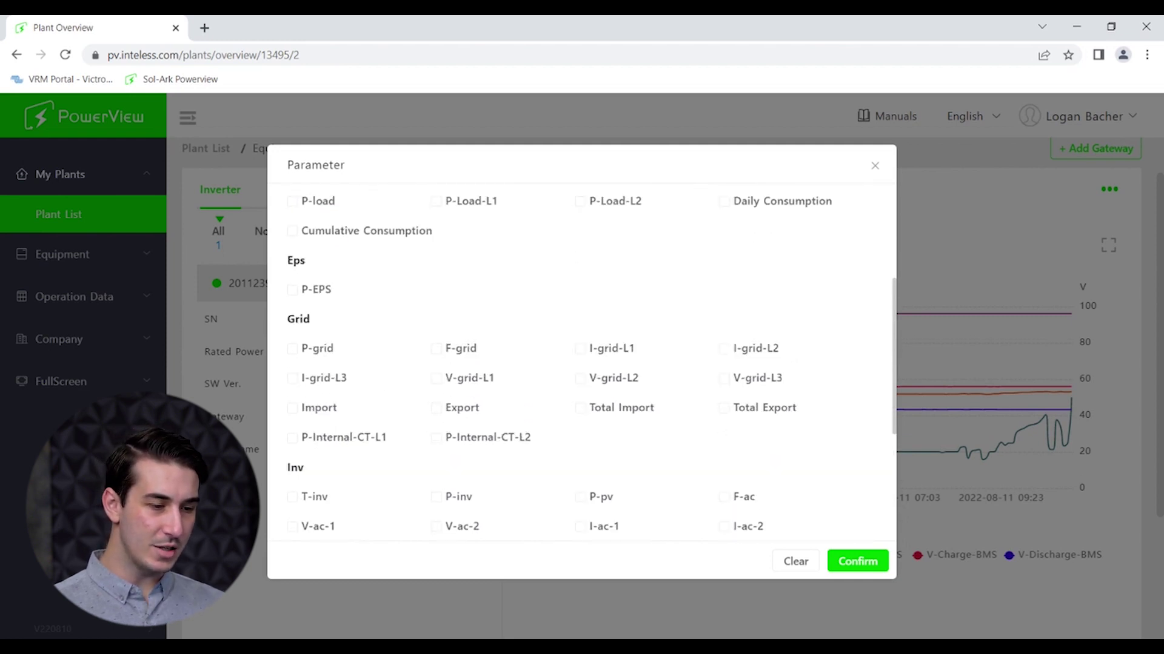
pyautogui.scroll(1, 545, 409)
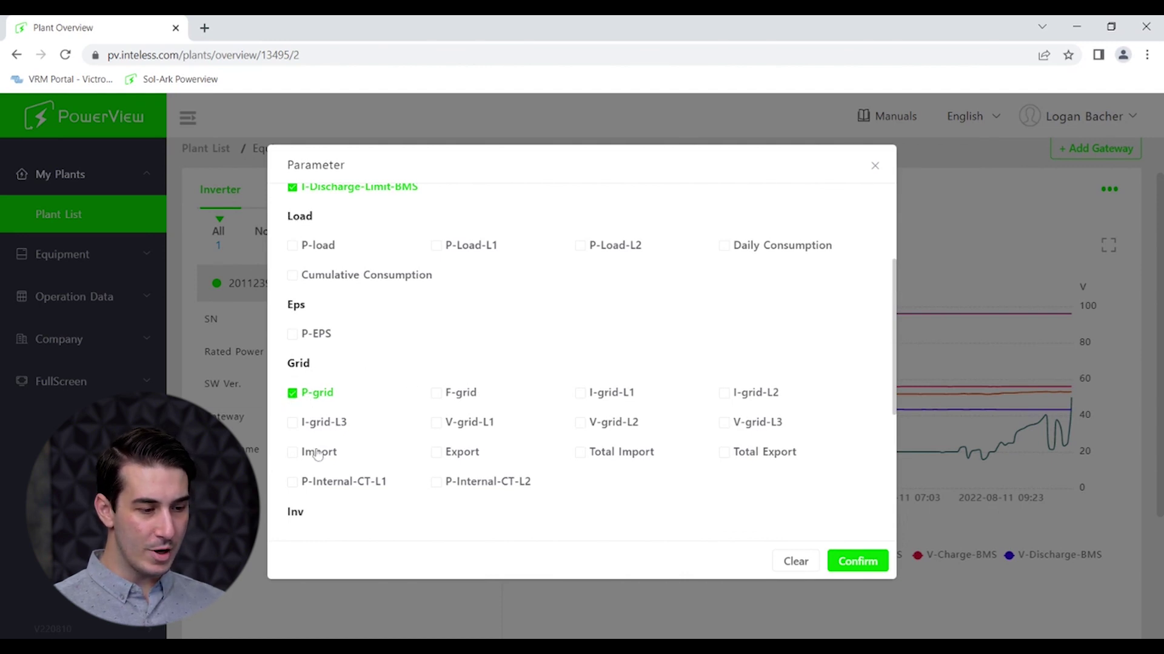
# Step: Add Import, V-grid-L2 and V-grid-L1 to the charted parameters
pyautogui.click(293, 453)
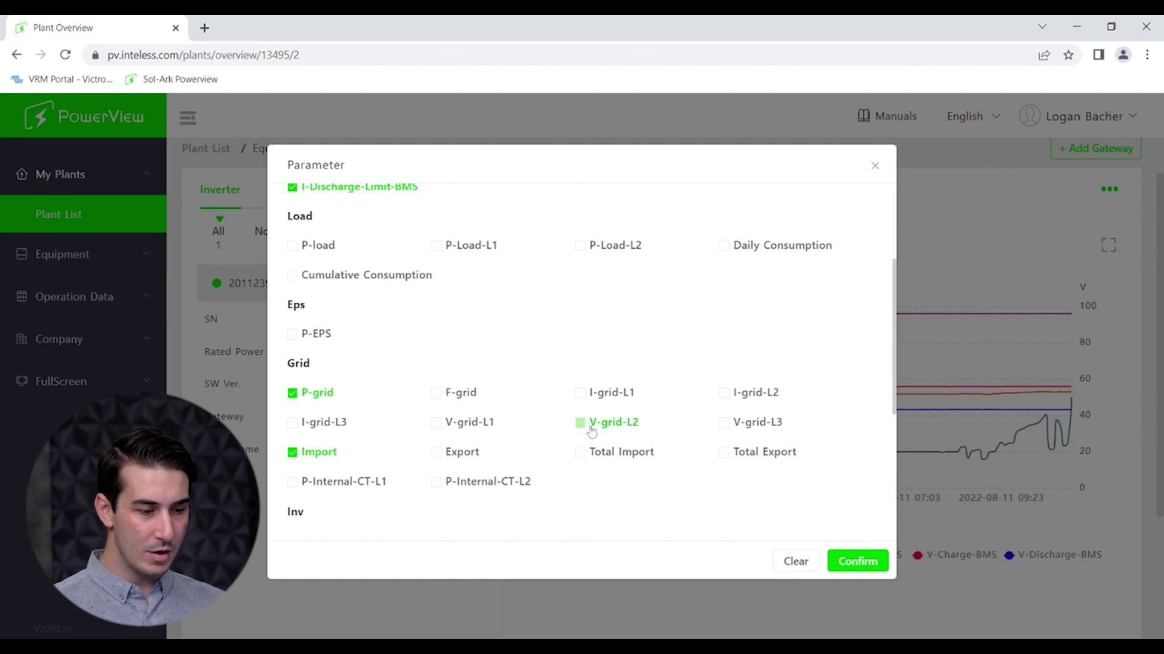
pyautogui.click(591, 428)
pyautogui.click(437, 423)
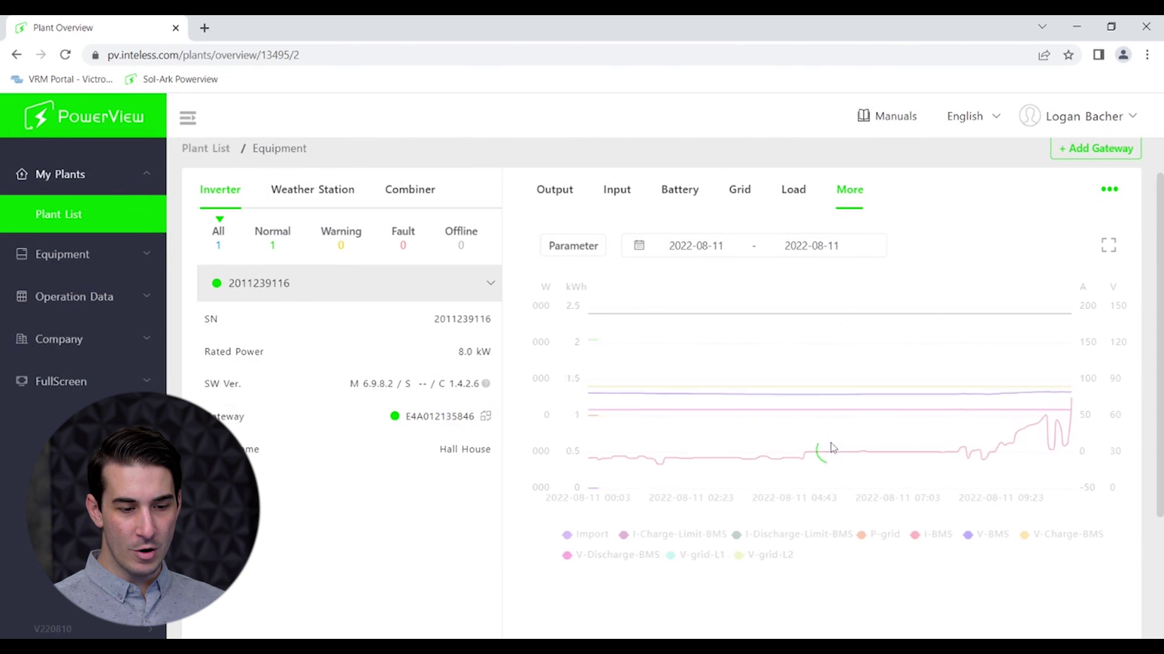
# Step: Hide the I-Discharge-Limit-BMS, P-grid, I-BMS and V-BMS lines on the parameter chart
pyautogui.moveTo(921, 493)
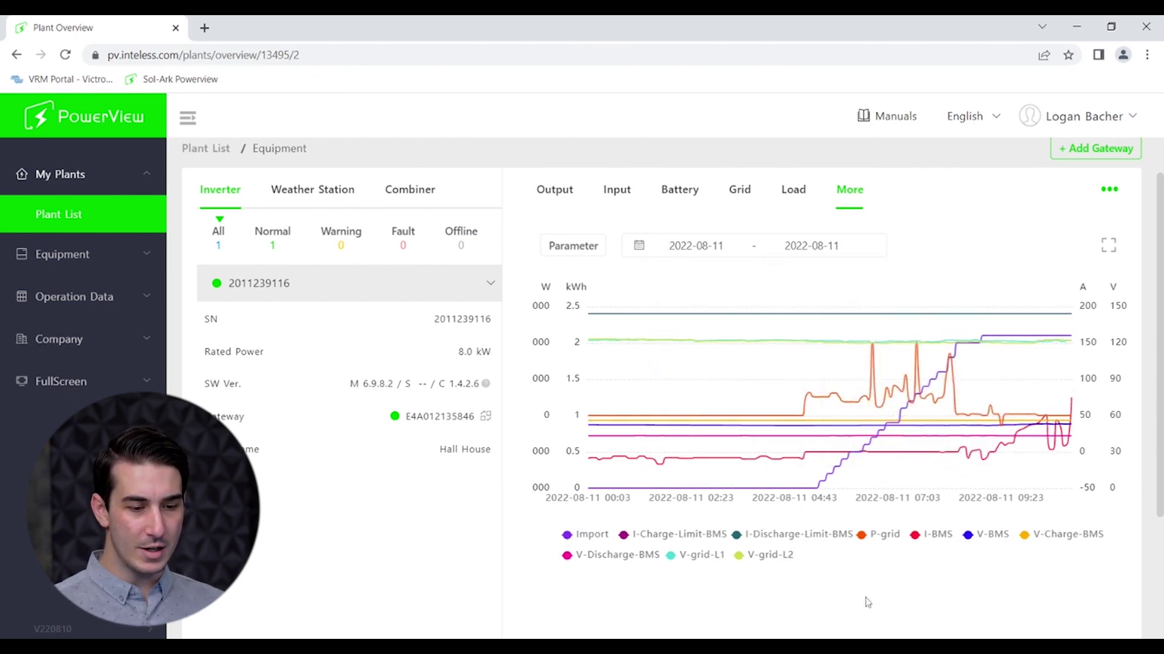
pyautogui.scroll(-1, 868, 602)
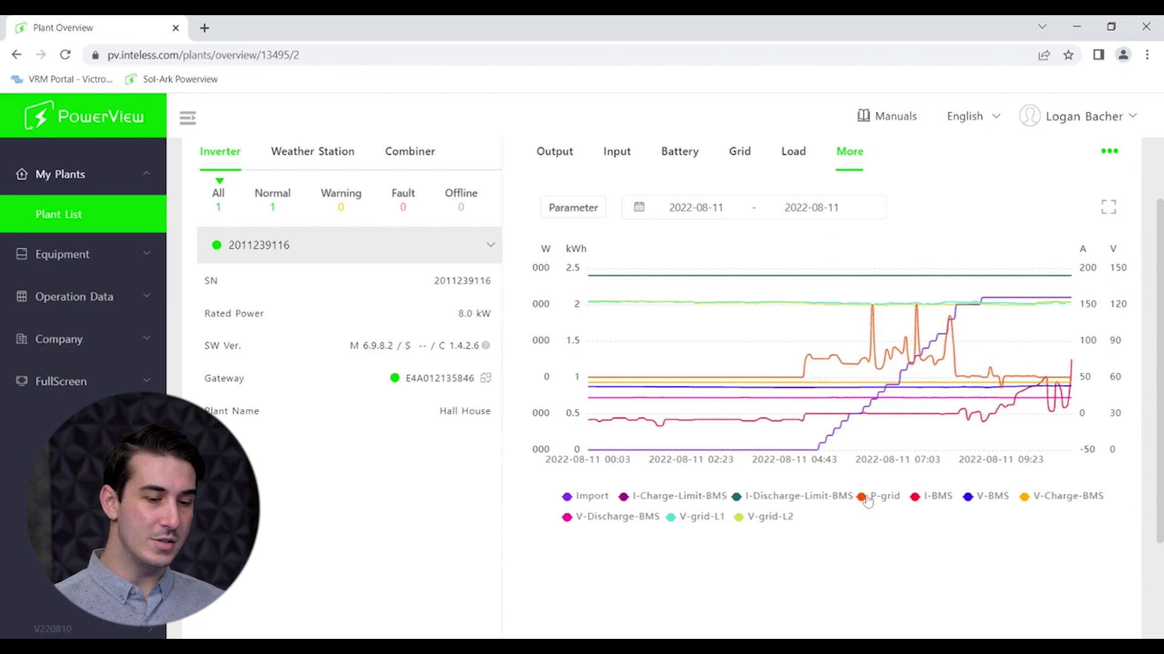
pyautogui.click(739, 502)
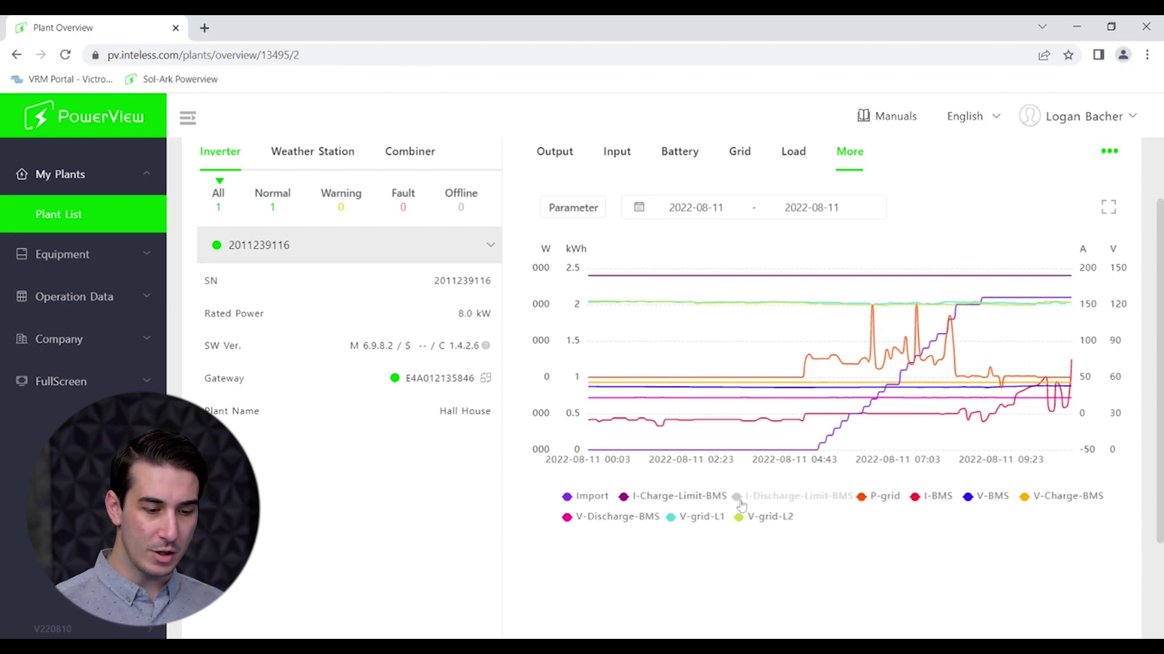
pyautogui.click(886, 497)
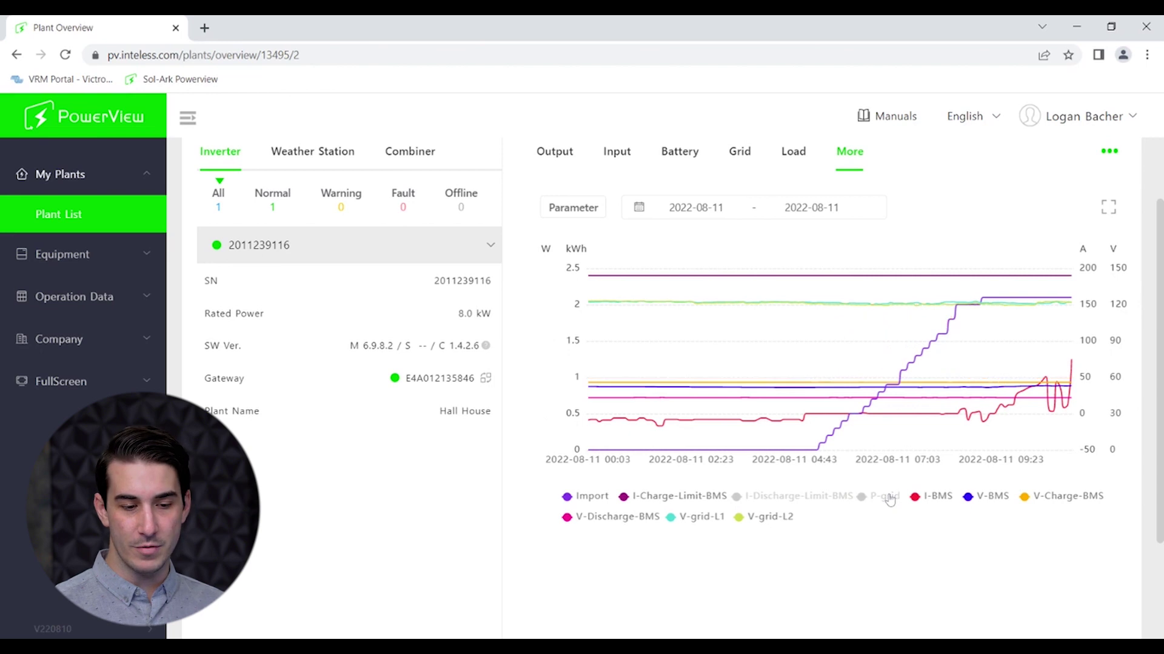
pyautogui.click(950, 501)
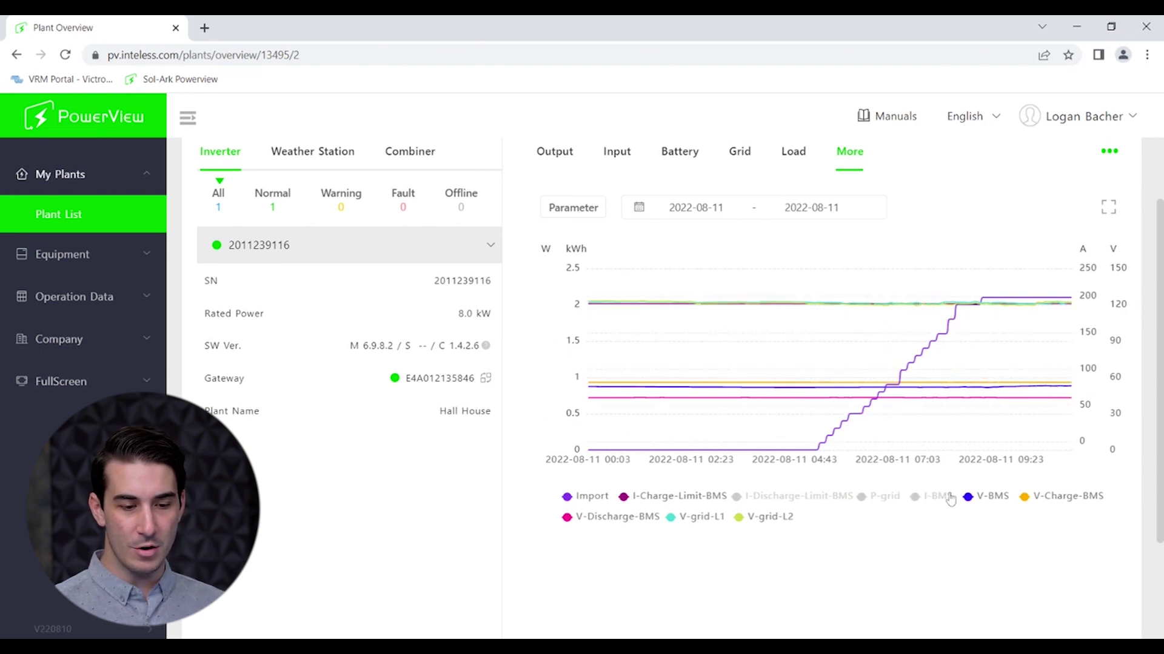
pyautogui.click(983, 502)
# Step: Show the V-BMS and I-BMS lines again and scroll back to the Output readings
pyautogui.click(982, 501)
pyautogui.click(935, 501)
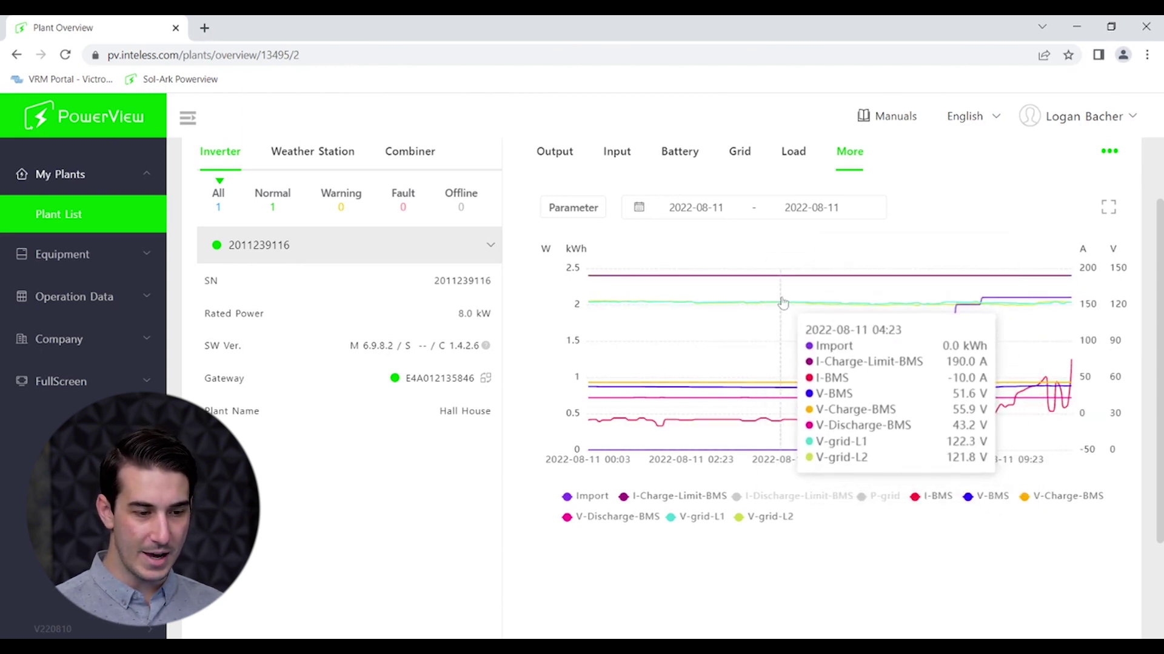
pyautogui.scroll(1, 782, 303)
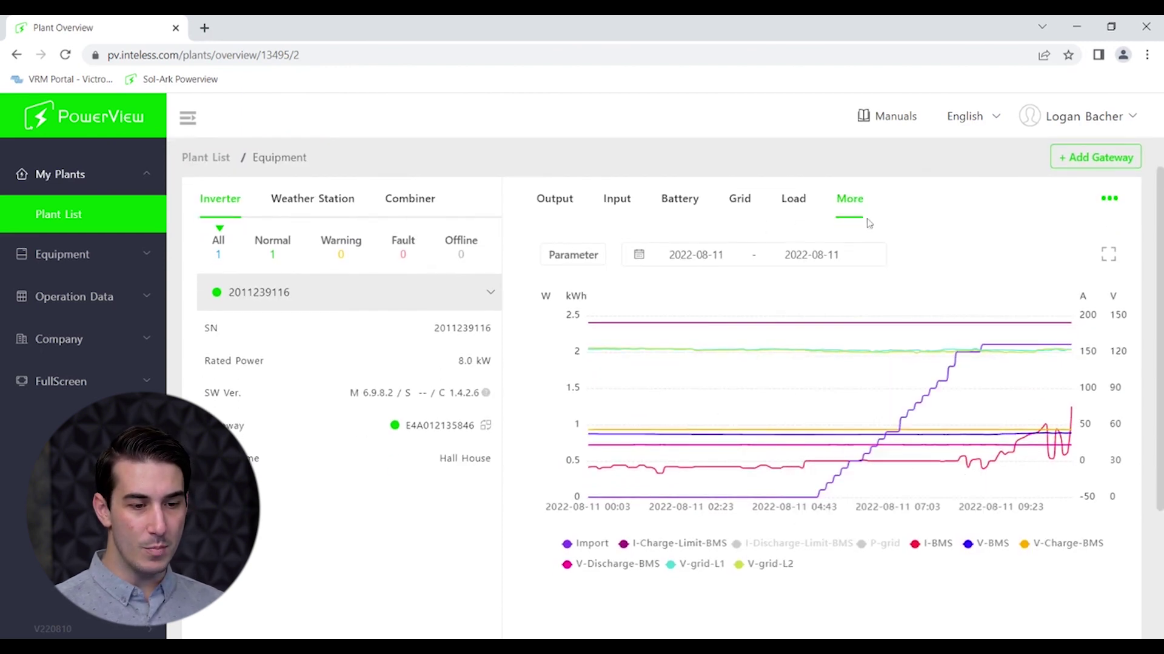
pyautogui.scroll(1, 625, 267)
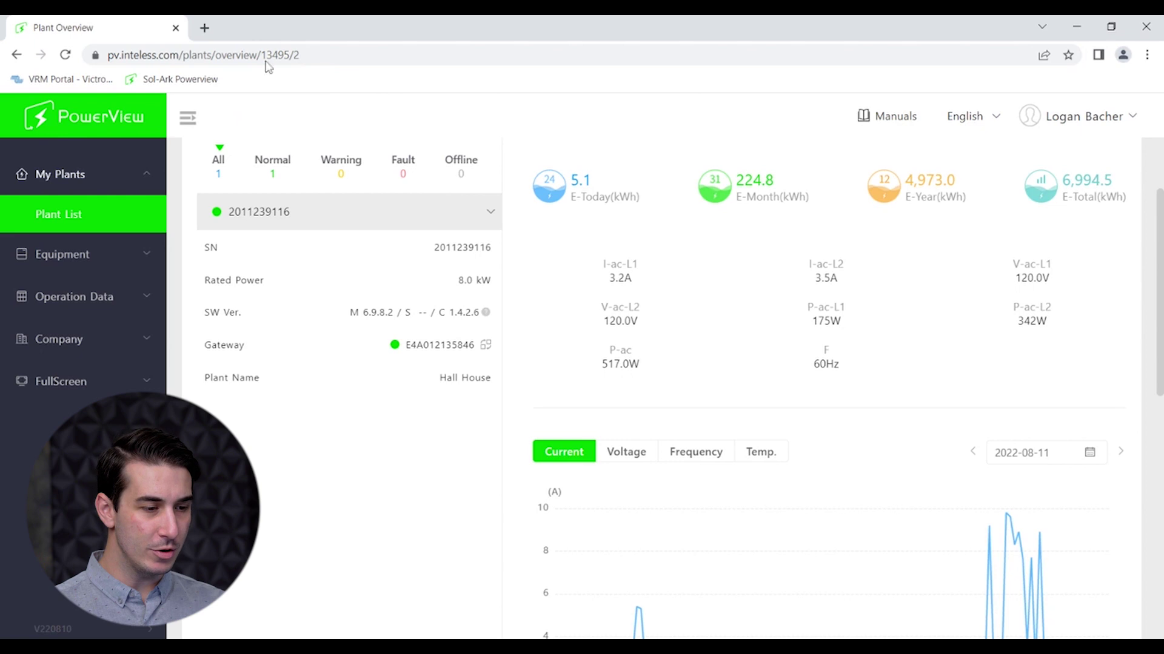
pyautogui.scroll(2, 290, 172)
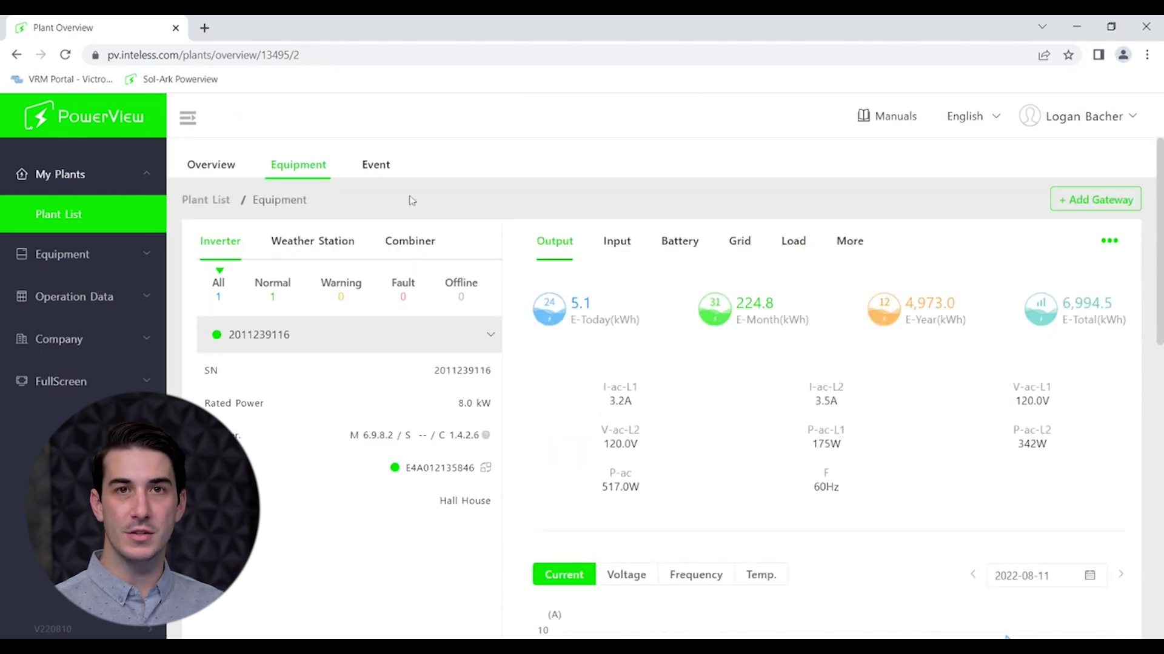
# Step: Show the Event log filtered to all severities over the last 30 days
pyautogui.click(391, 161)
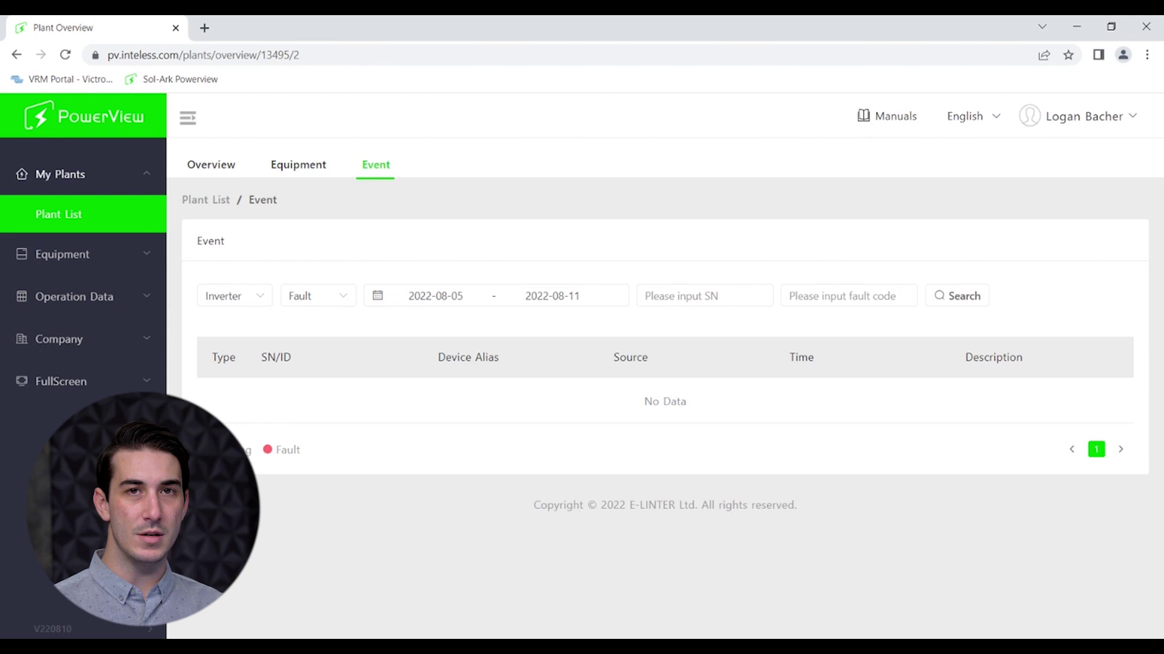
pyautogui.click(343, 300)
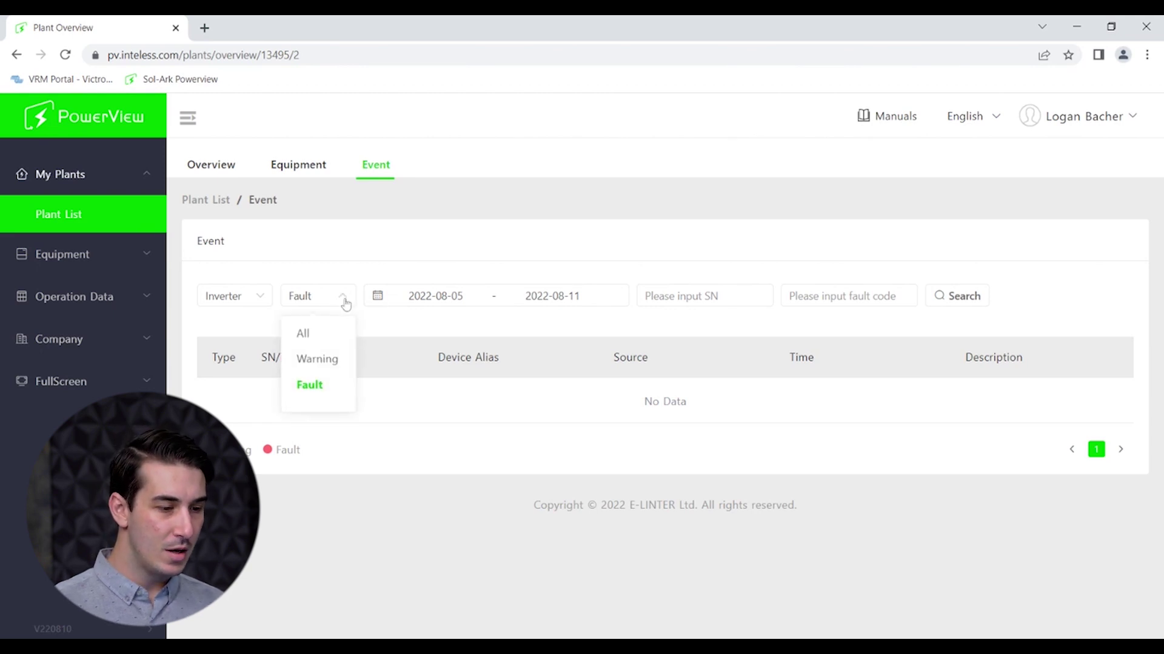
pyautogui.click(416, 243)
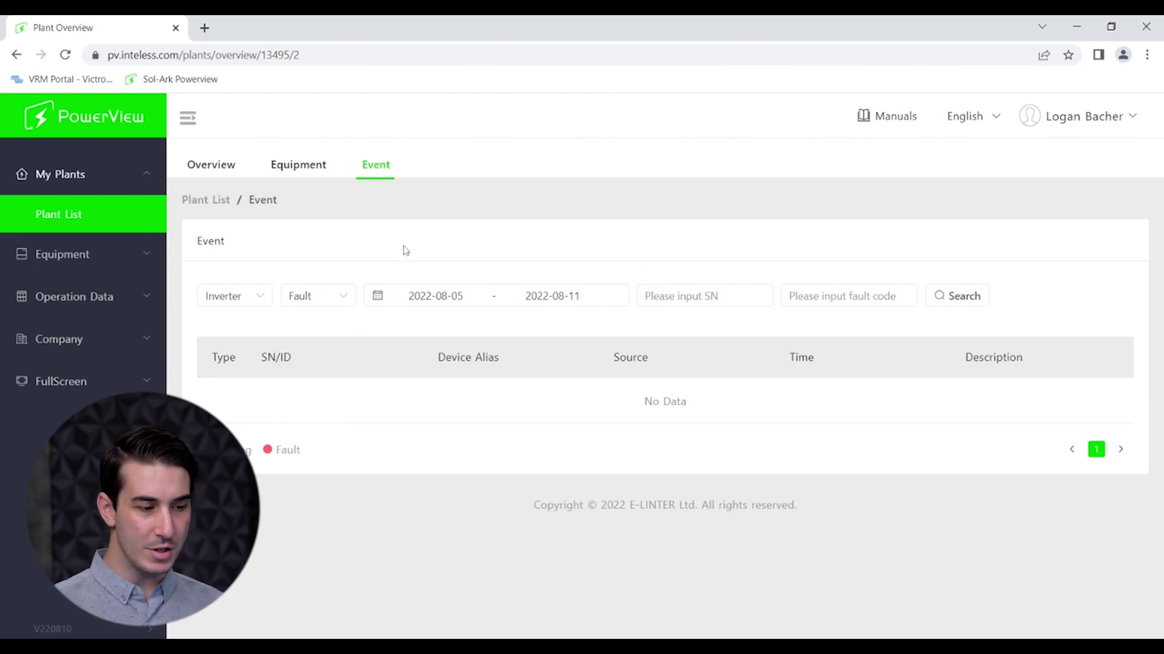
pyautogui.click(240, 305)
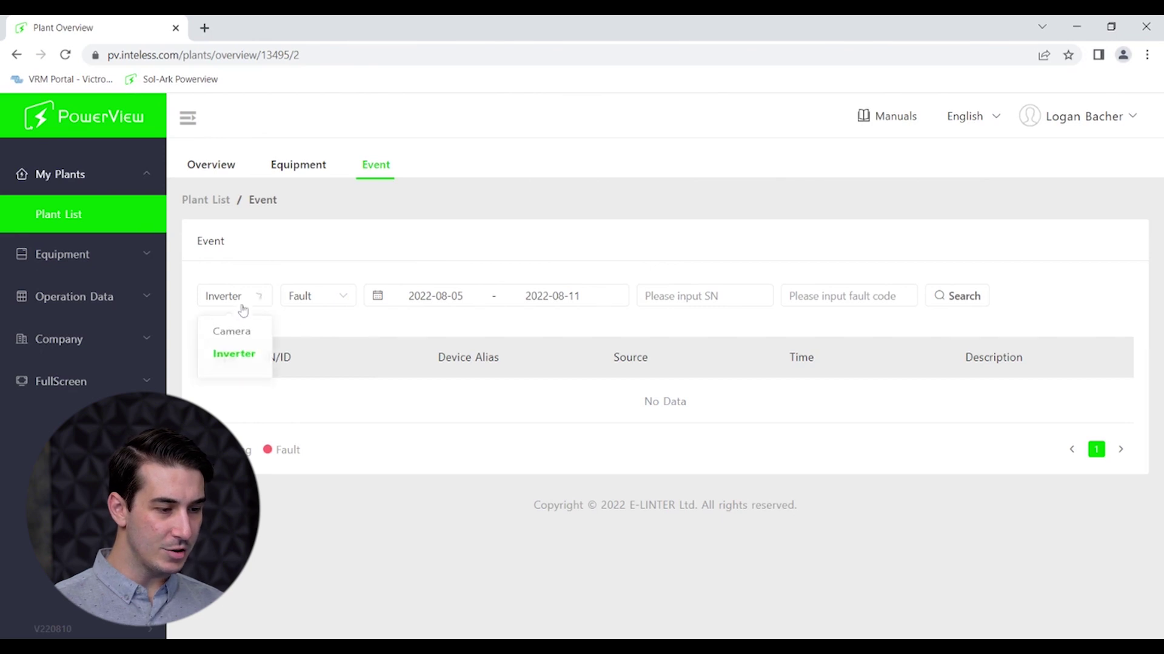
pyautogui.click(286, 271)
pyautogui.click(309, 295)
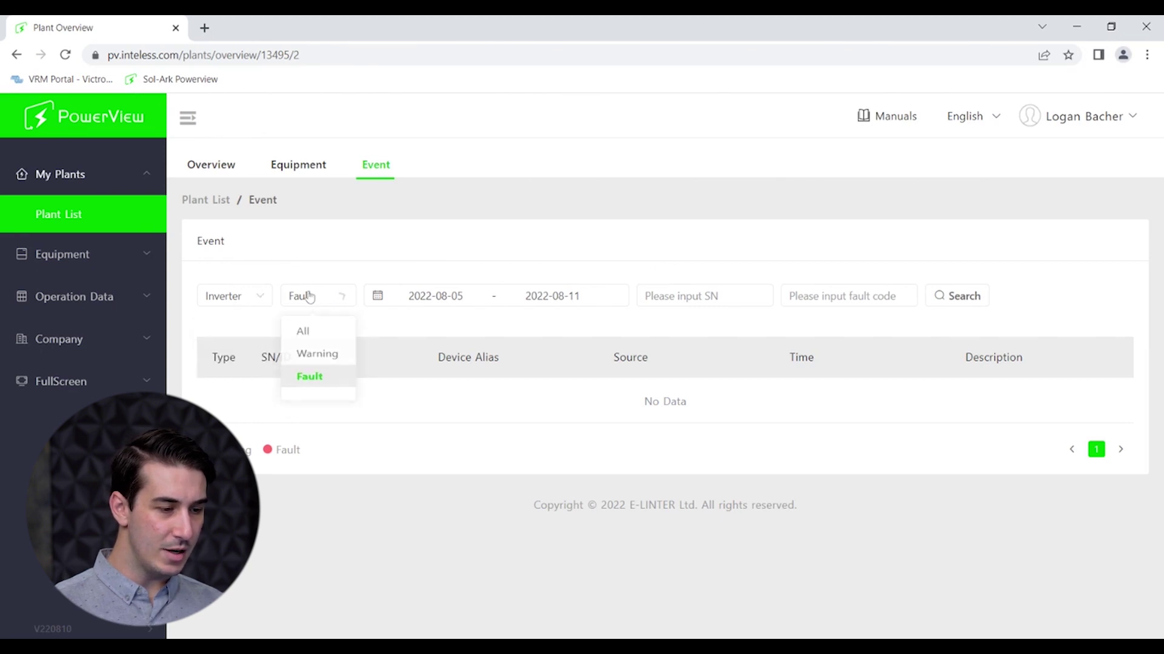
pyautogui.click(325, 338)
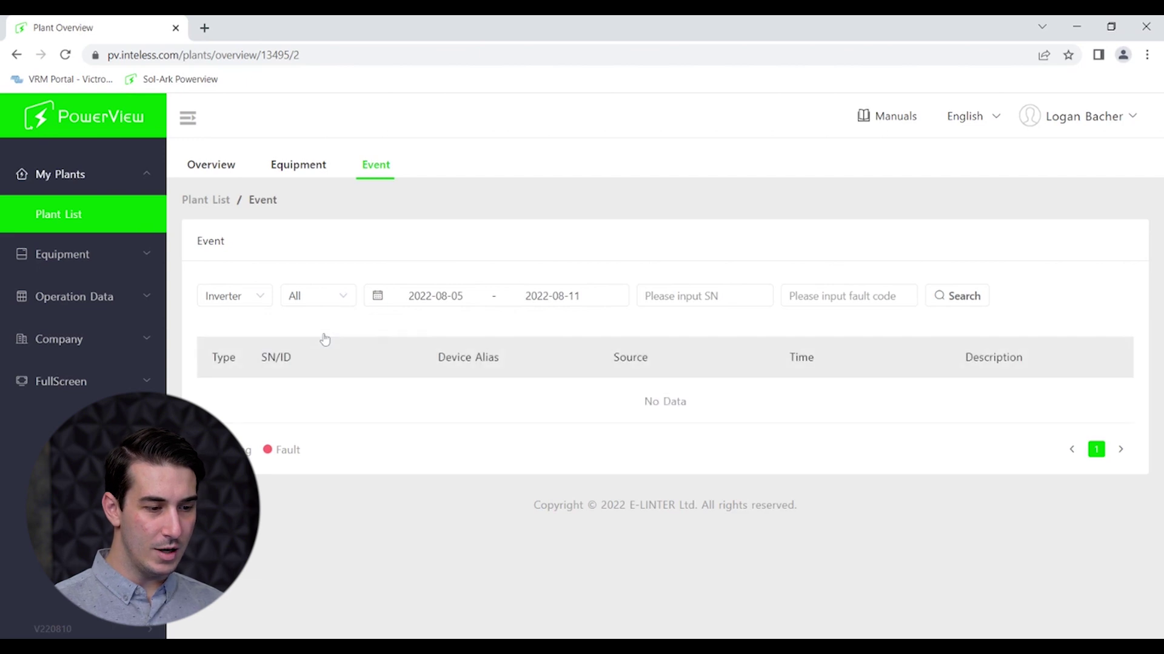
pyautogui.click(379, 297)
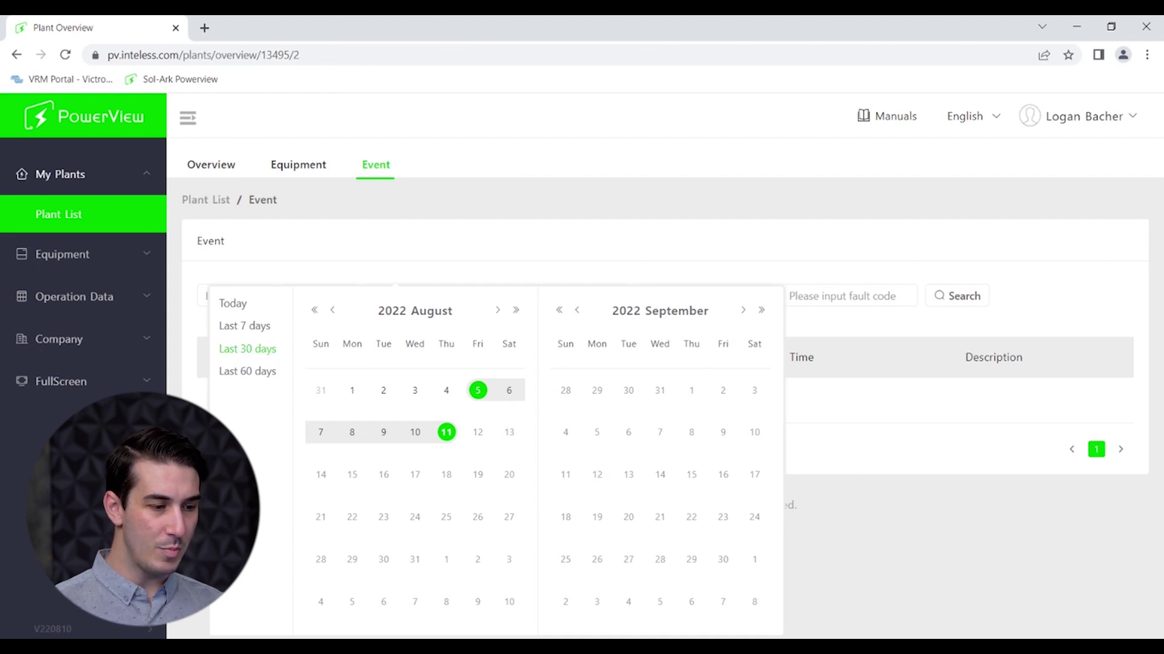
pyautogui.click(259, 354)
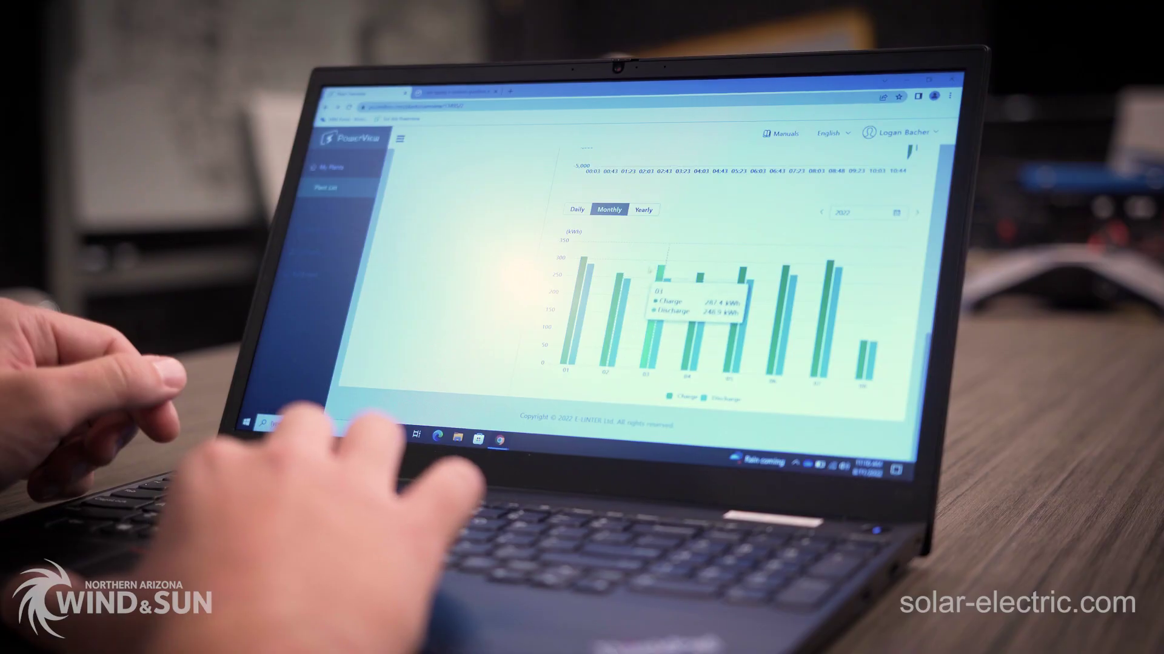
# Step: Switch the charge/discharge chart from Monthly to Yearly to compare 2021 and 2022 totals
pyautogui.click(643, 210)
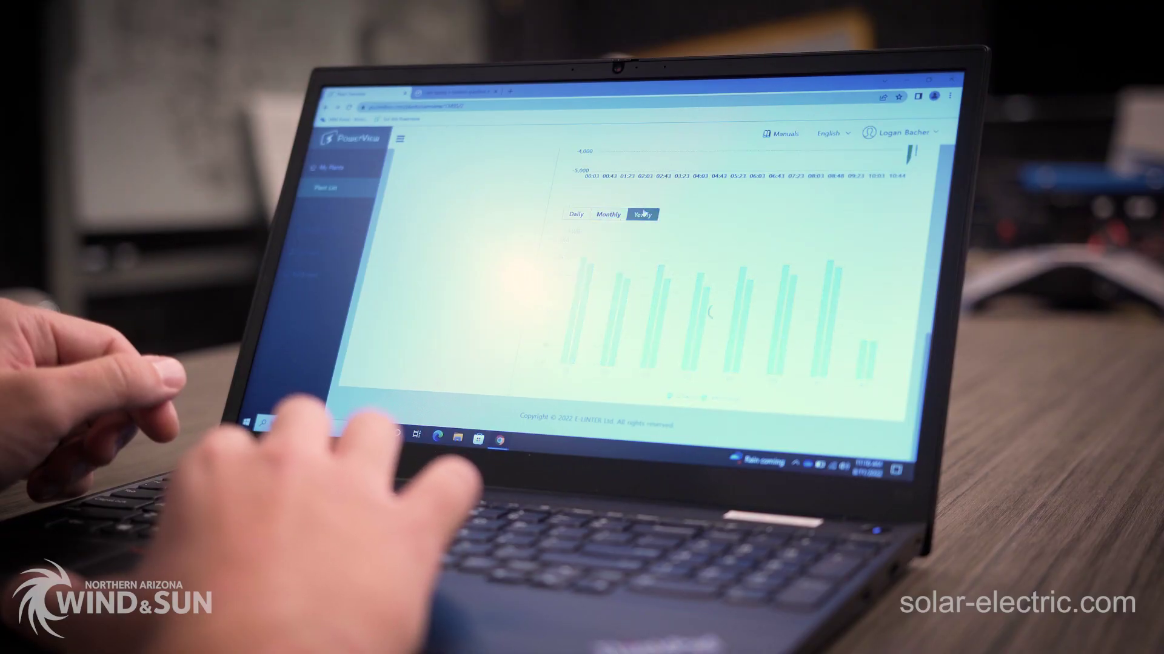
pyautogui.moveTo(809, 315)
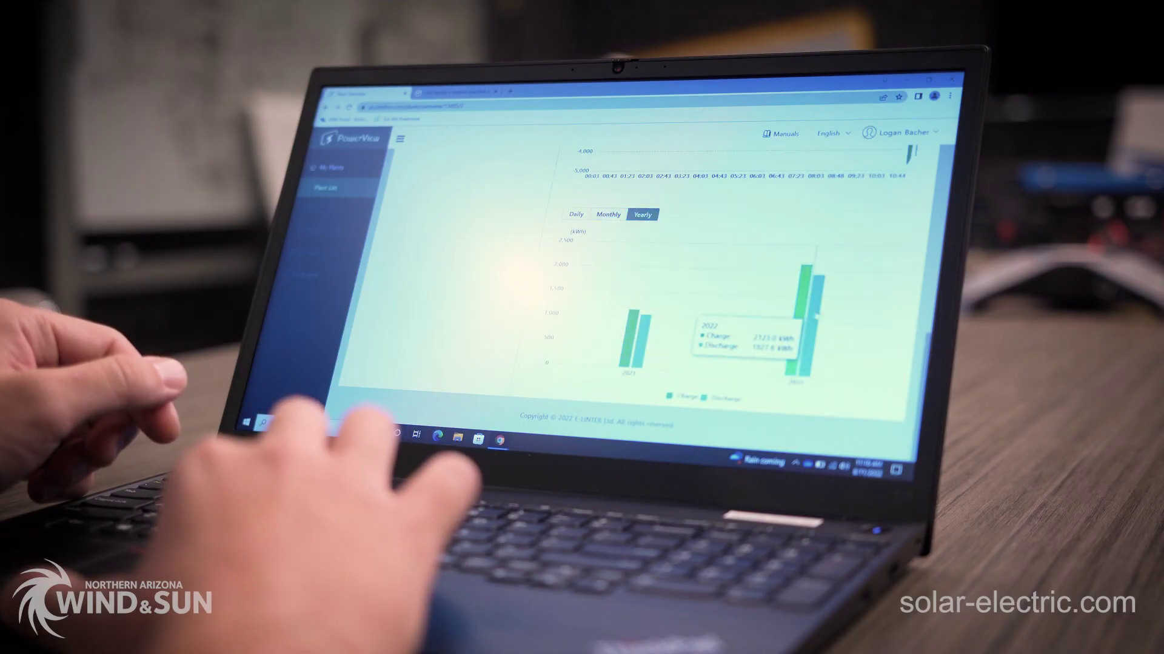